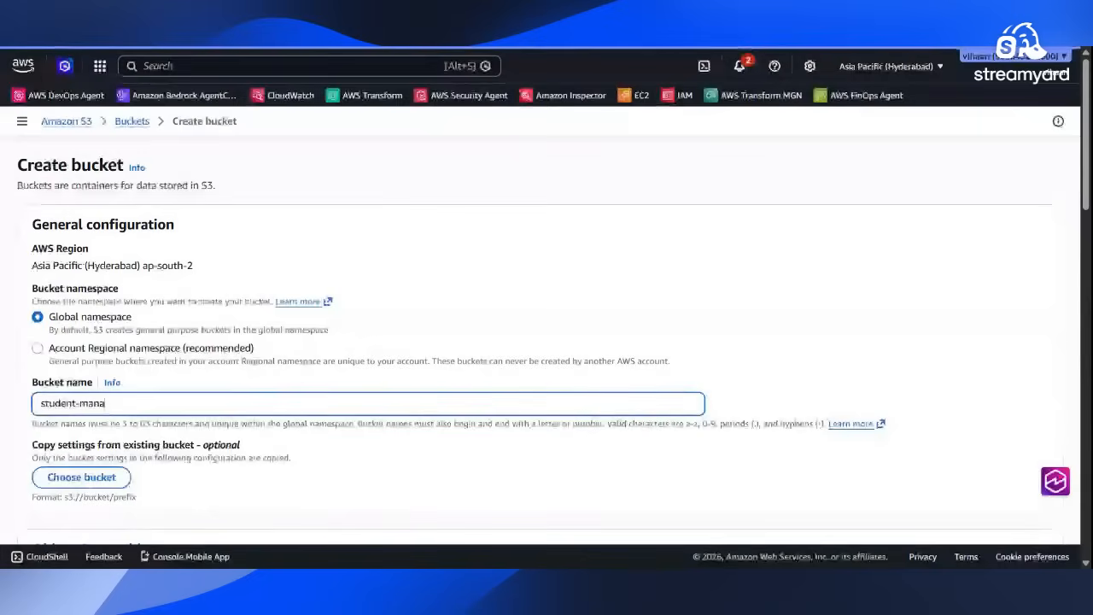
# - Create the bucket student-manager-website with Block all public access turned off and the public access warning acknowledged
pyautogui.write('ger-websi')
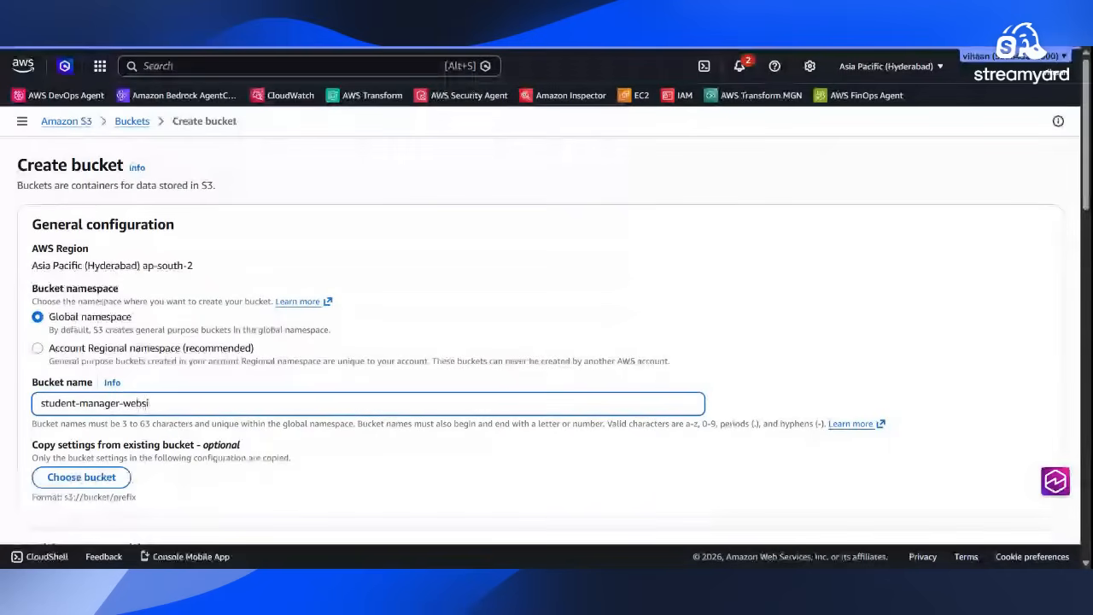
pyautogui.write('te')
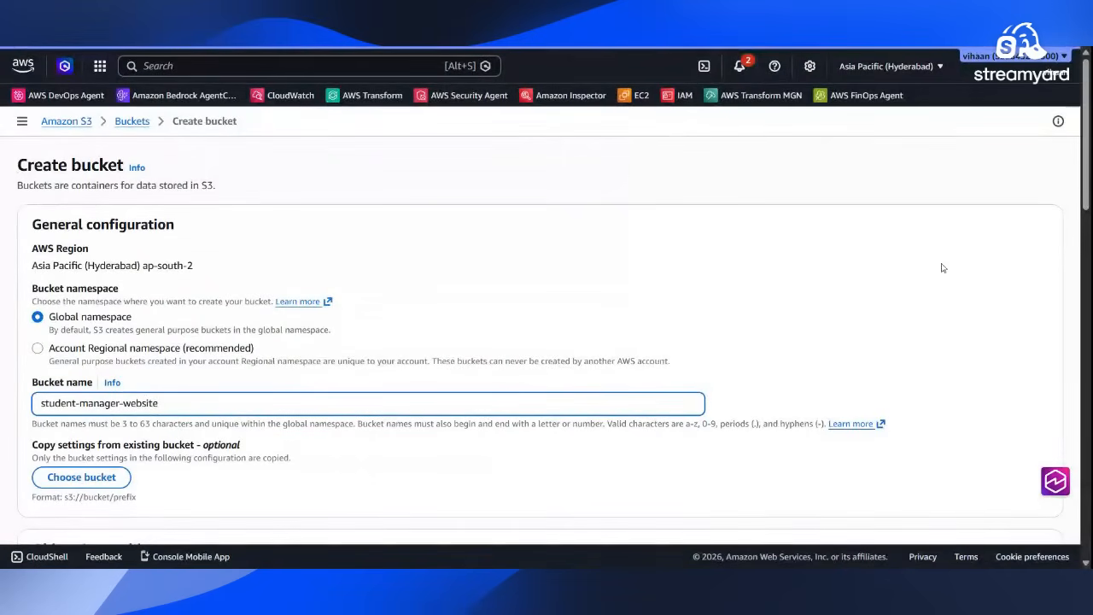
pyautogui.moveTo(1087, 220); pyautogui.dragTo(1086, 353)
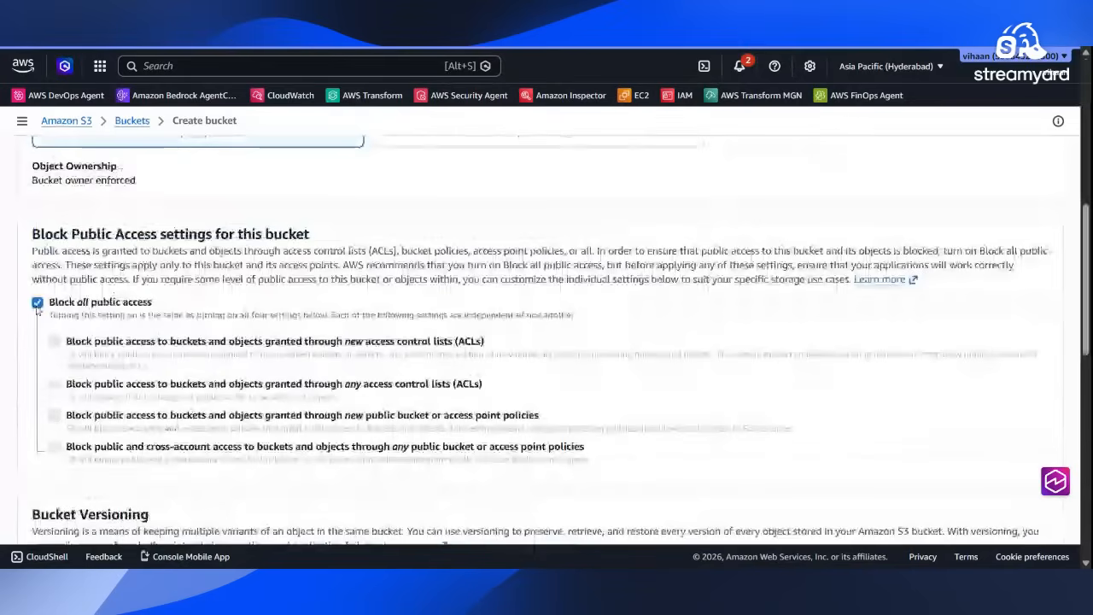
pyautogui.click(38, 302)
pyautogui.moveTo(1086, 265); pyautogui.dragTo(1086, 514)
pyautogui.click(68, 373)
pyautogui.click(1015, 503)
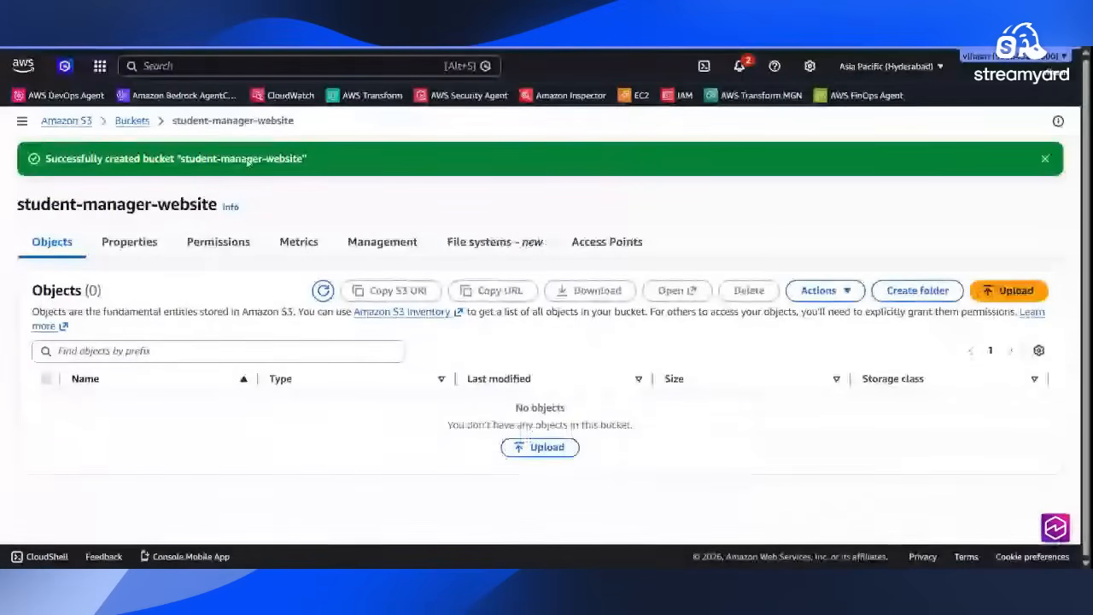
# - Add app.js, error.html, index.html, student.html, student.js and styles.css to the bucket's upload list, removing README.md from the selection
pyautogui.click(546, 447)
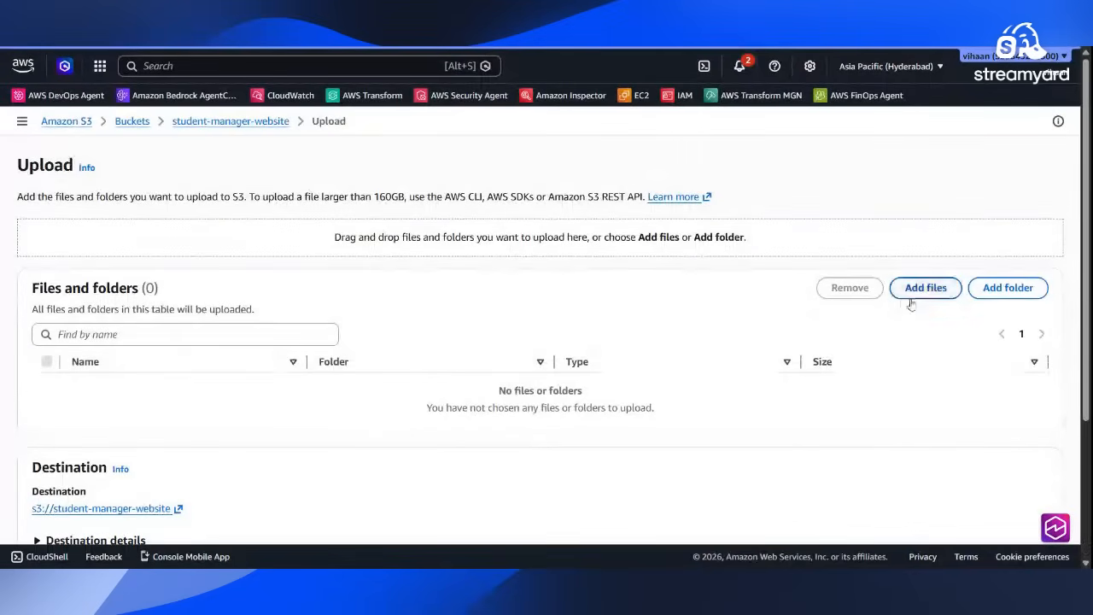
pyautogui.click(922, 294)
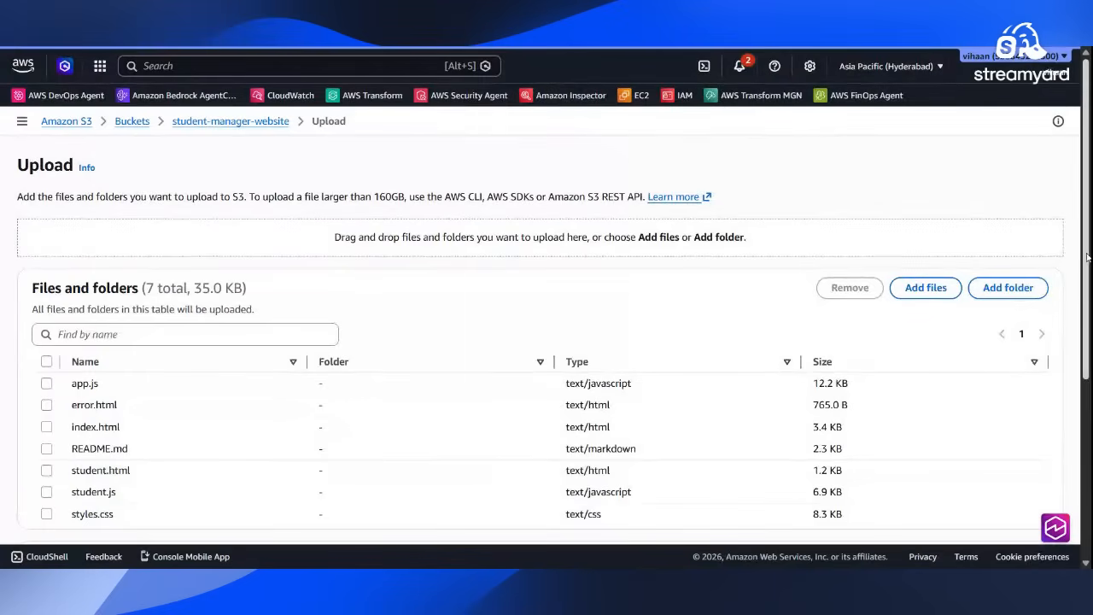
pyautogui.scroll(-2, 1087, 257)
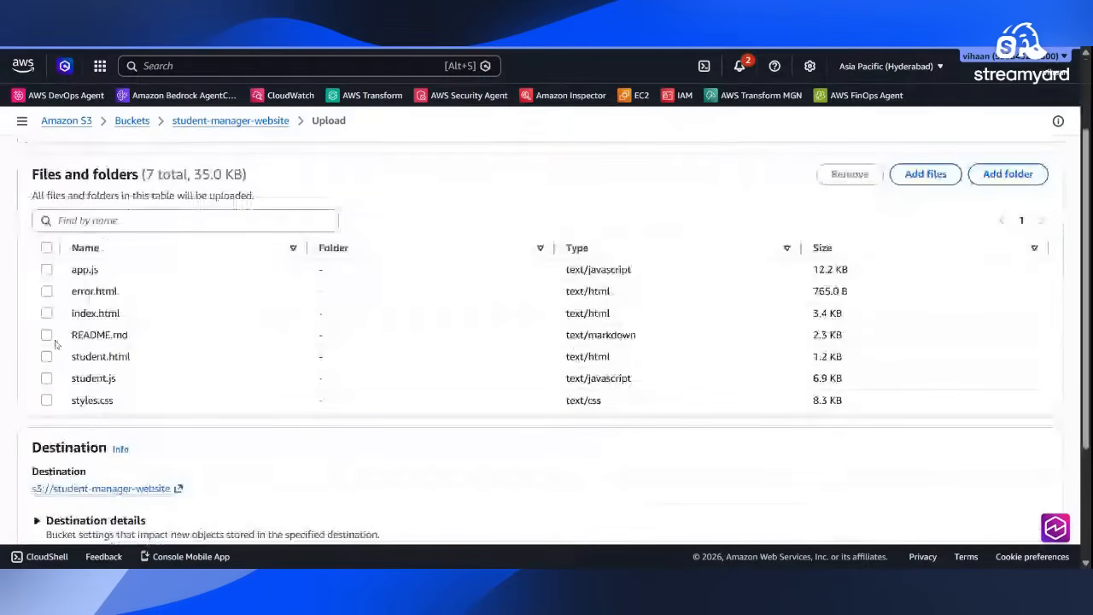
pyautogui.click(849, 175)
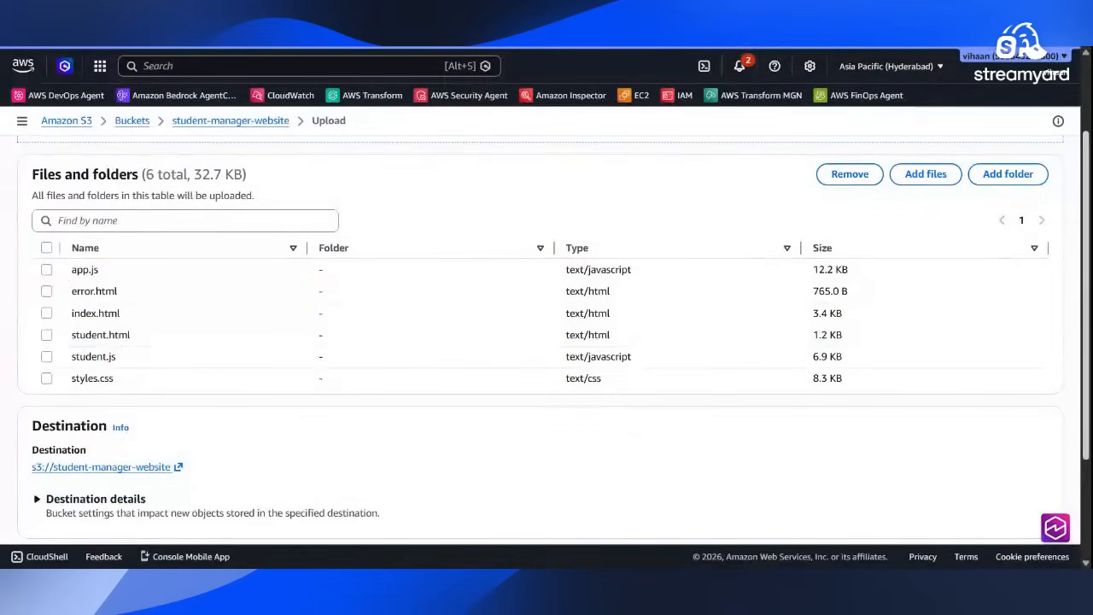
# - Upload the remaining website files to the student-manager-website bucket
pyautogui.scroll(-2, 1085, 309)
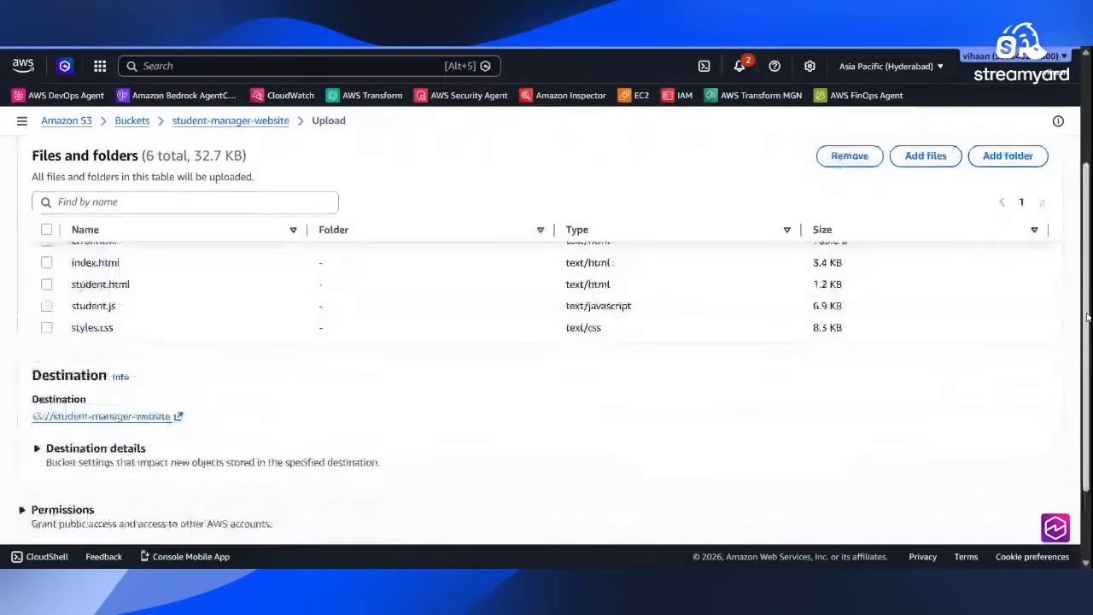
pyautogui.scroll(1, 1086, 318)
pyautogui.scroll(-3, 1085, 317)
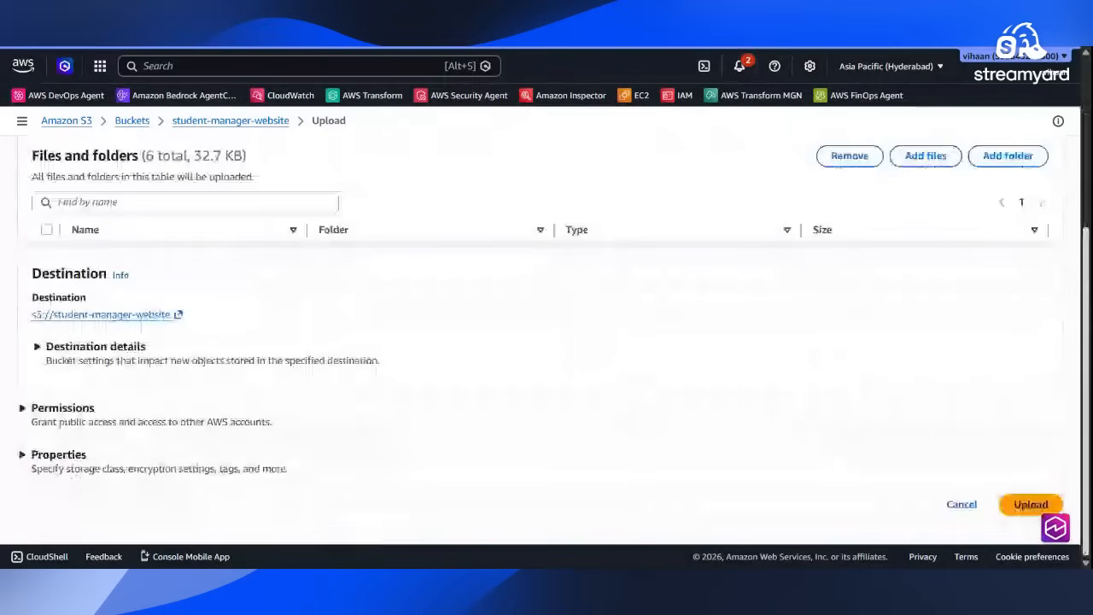
pyautogui.click(1005, 505)
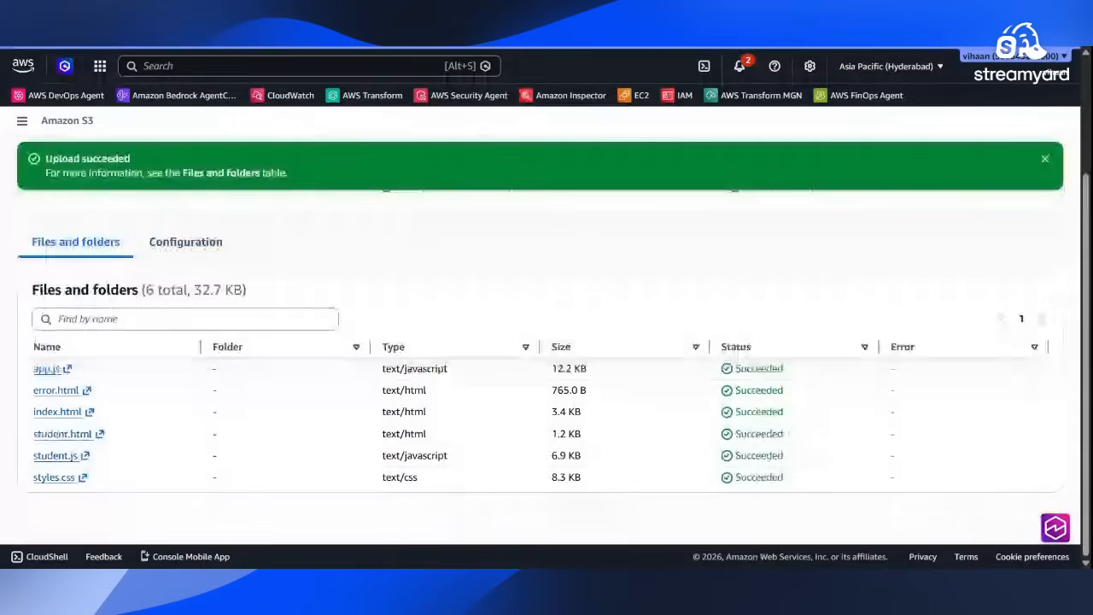
# - Enable static website hosting in the properties of the student-manager-website bucket
pyautogui.scroll(2, 1013, 108)
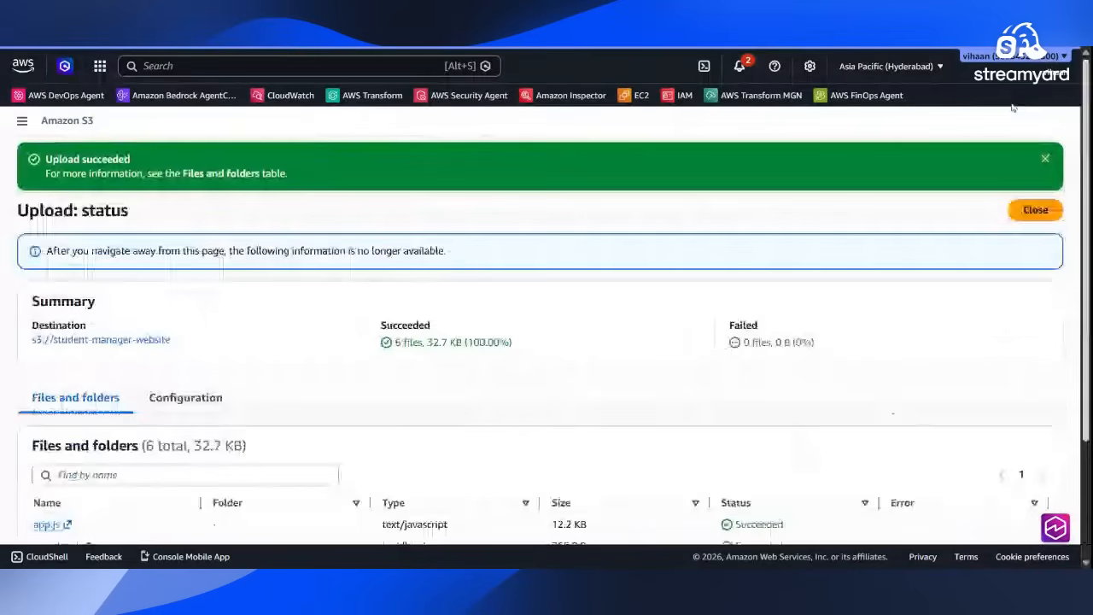
pyautogui.click(110, 340)
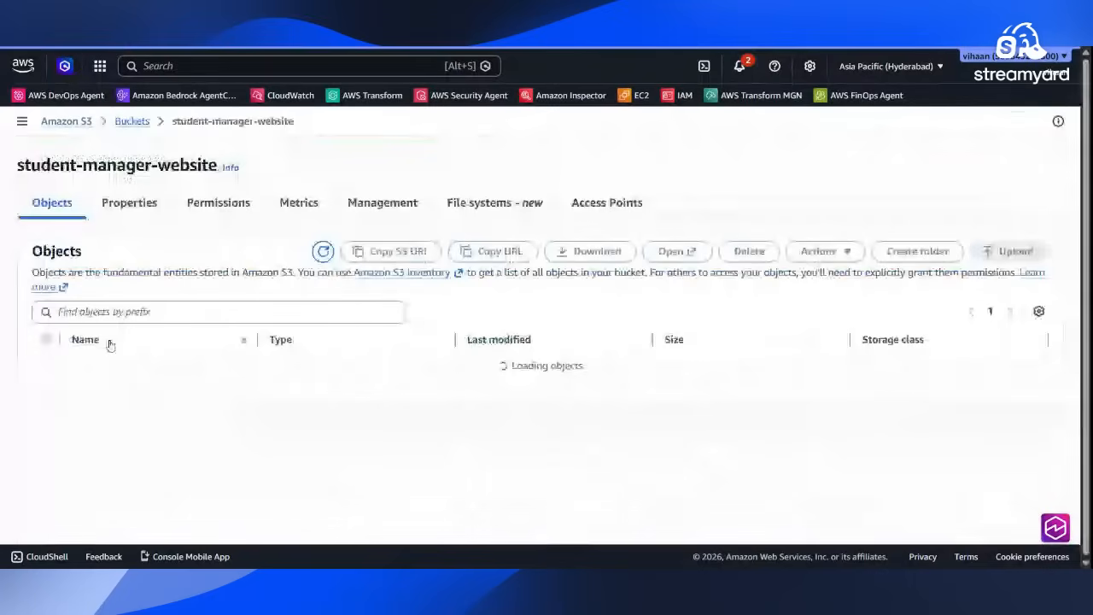
pyautogui.click(138, 213)
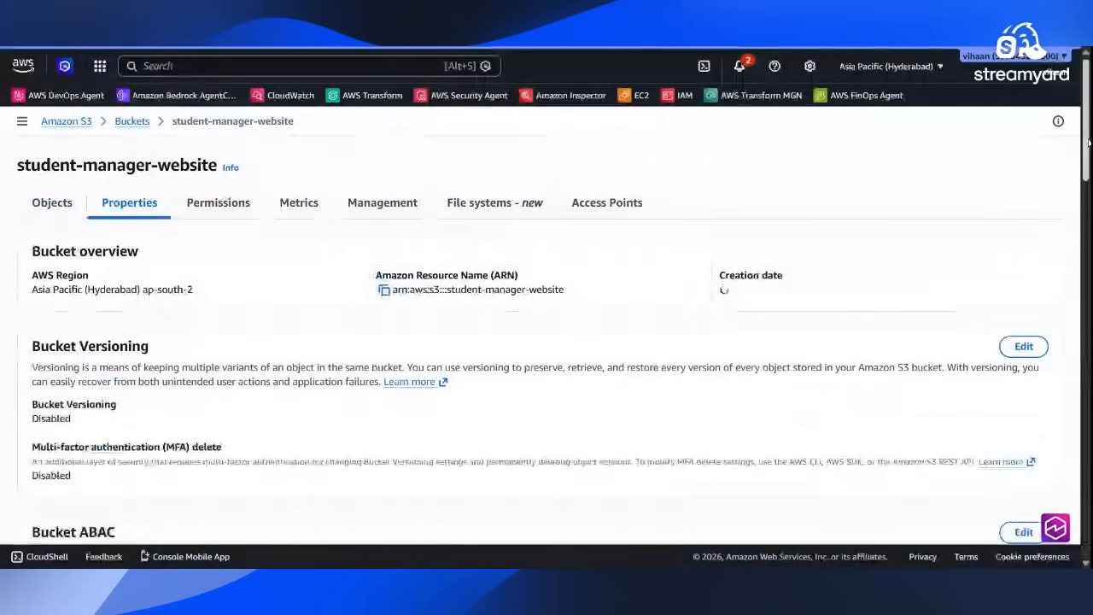
pyautogui.scroll(-6, 1089, 144)
pyautogui.scroll(-10, 1089, 413)
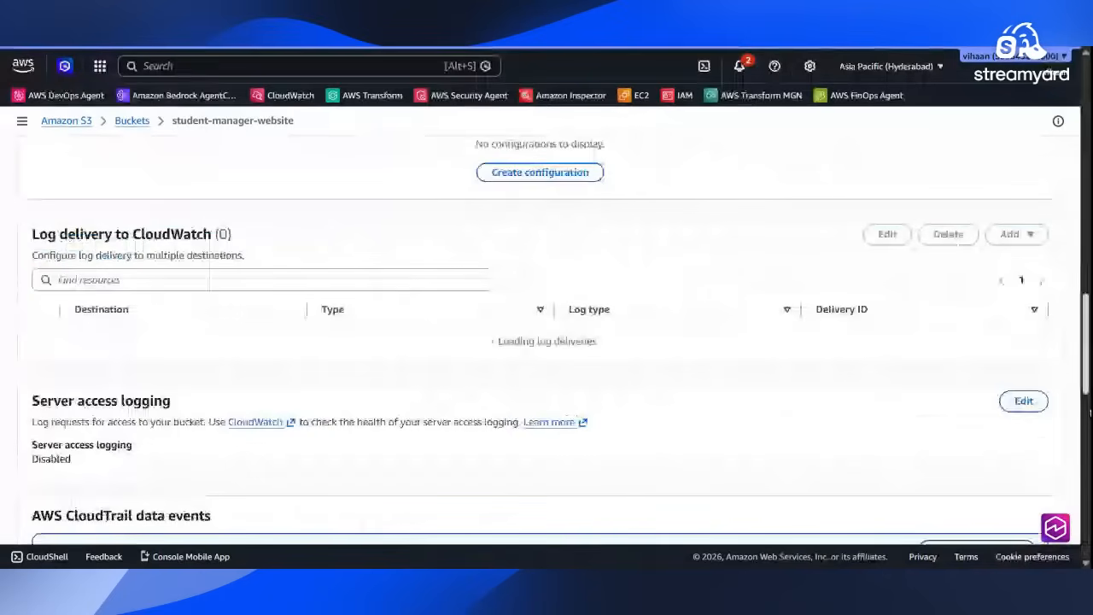
pyautogui.scroll(-10, 1089, 413)
pyautogui.click(1022, 423)
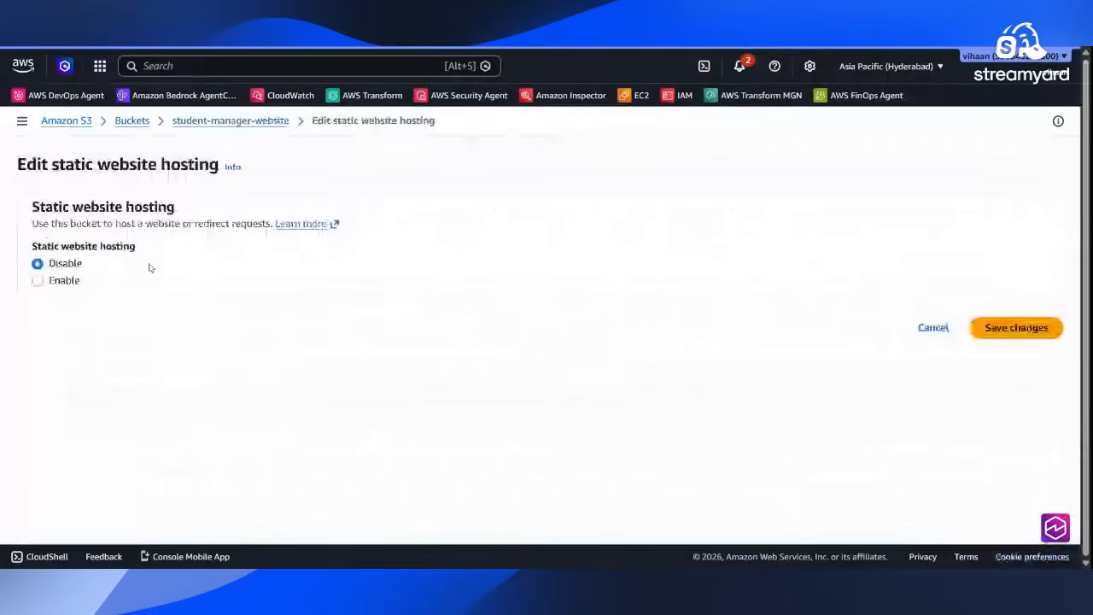
pyautogui.click(38, 281)
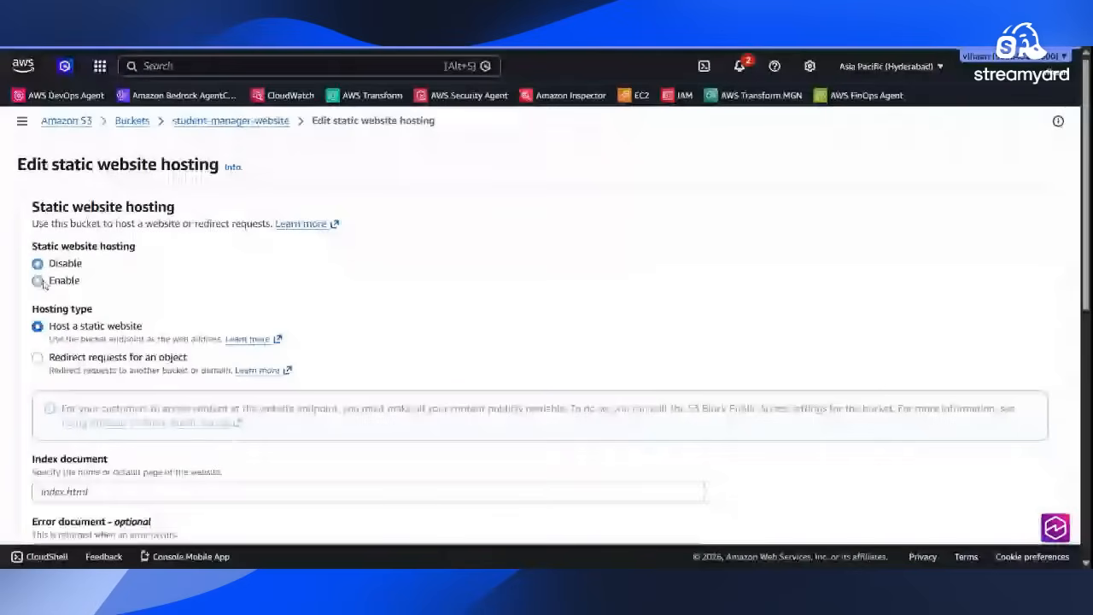
# - Set the index document to index.html and the error document to error.html, and save the static website hosting settings
pyautogui.scroll(-2, 1089, 266)
pyautogui.scroll(-1, 1090, 266)
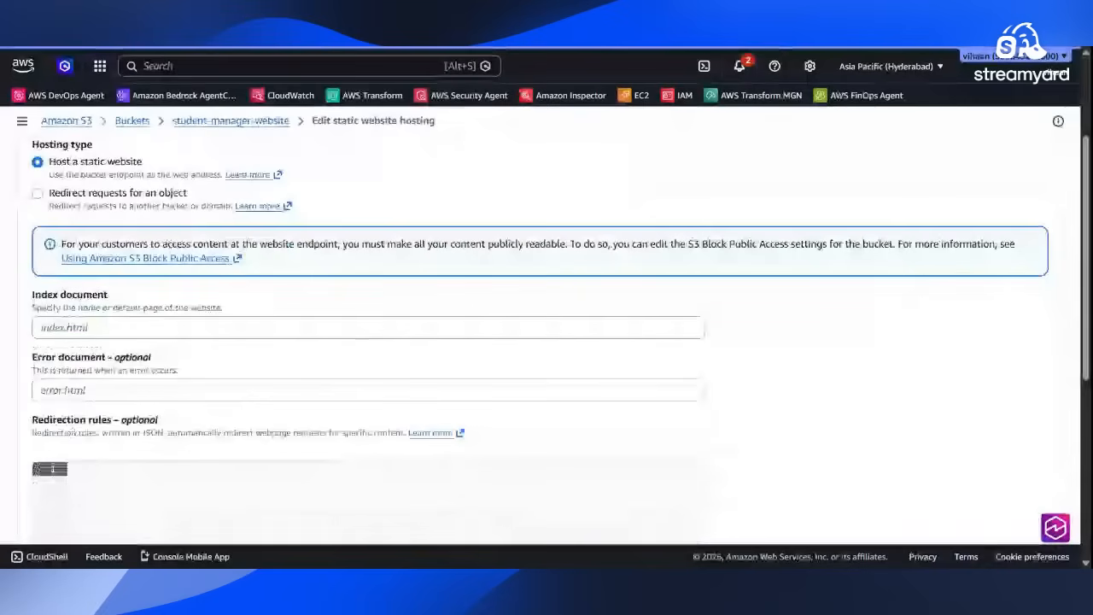
pyautogui.click(256, 327)
pyautogui.write('in')
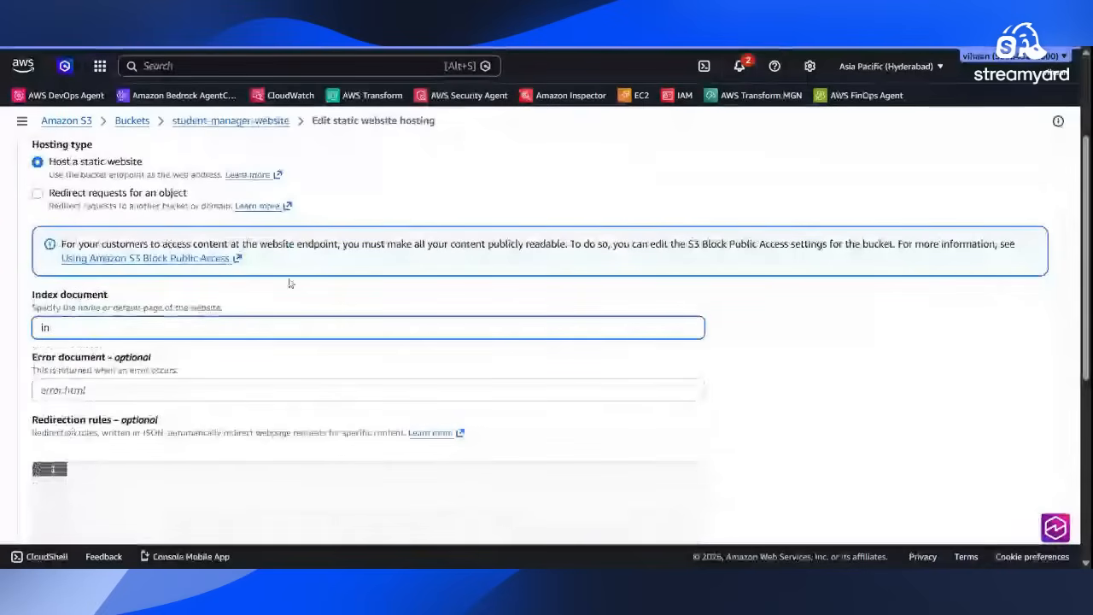
pyautogui.write('dex.html')
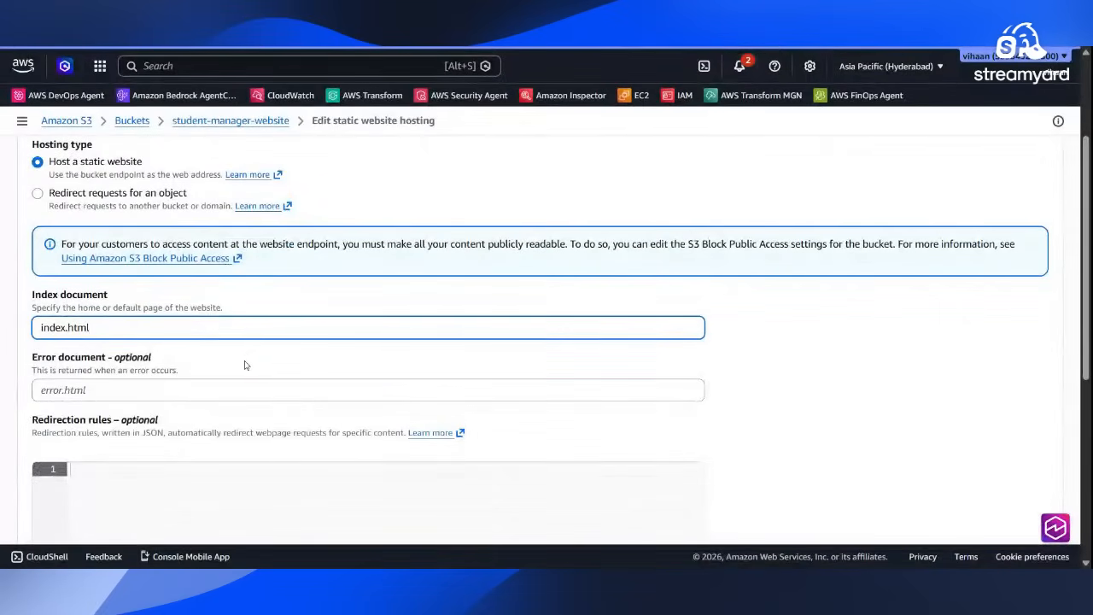
pyautogui.click(256, 390)
pyautogui.write('err')
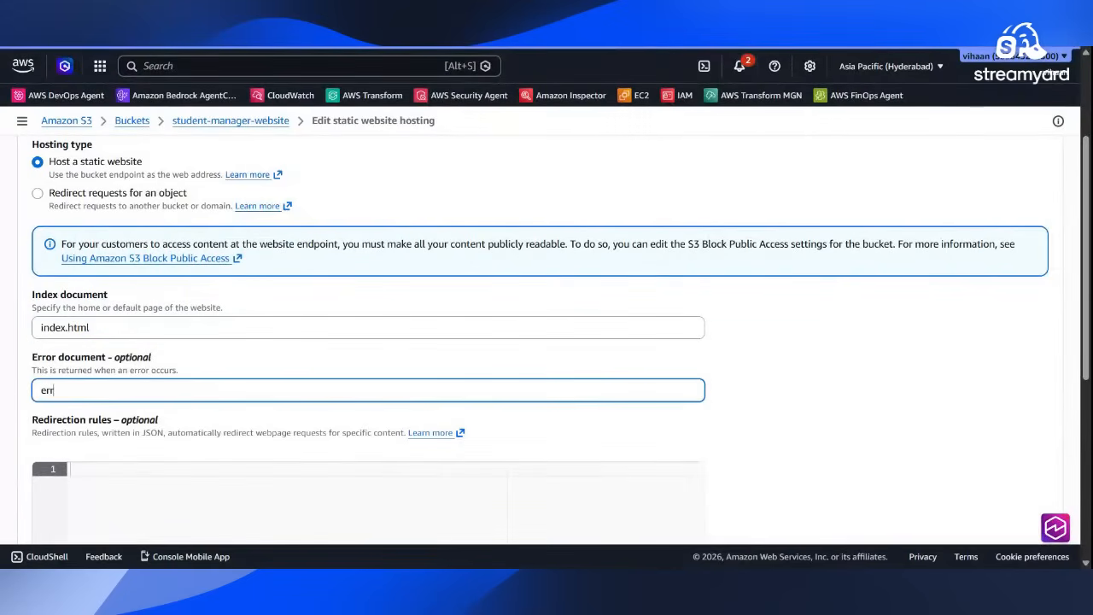
pyautogui.write('or.html')
pyautogui.scroll(-5, 560, 305)
pyautogui.click(1004, 504)
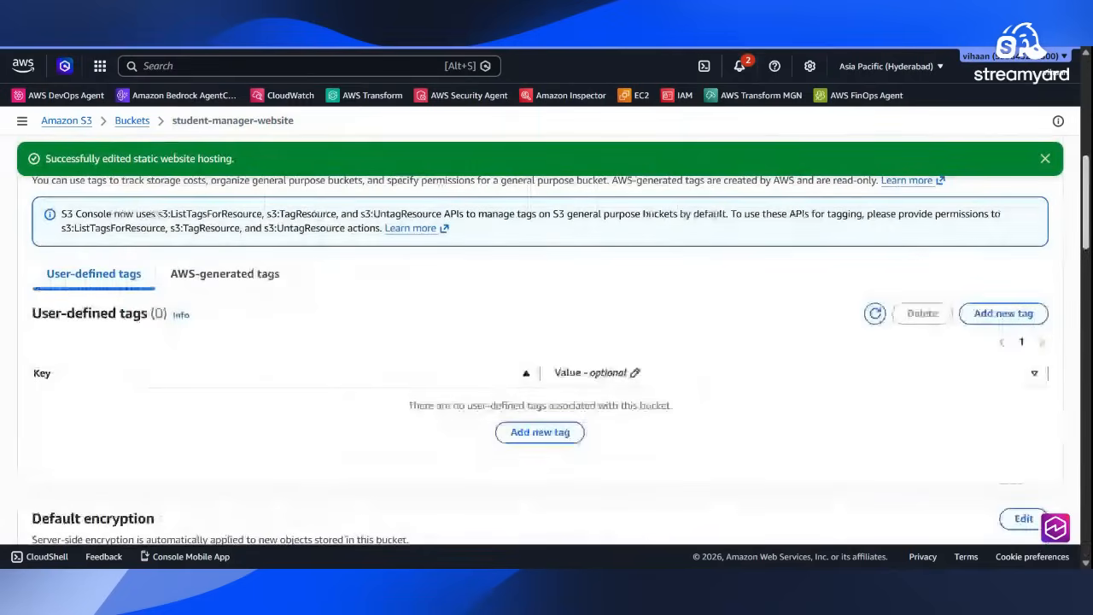
# - Check the bucket website endpoint in the browser and close the page again
pyautogui.scroll(-10, 546, 342)
pyautogui.scroll(-10, 339, 488)
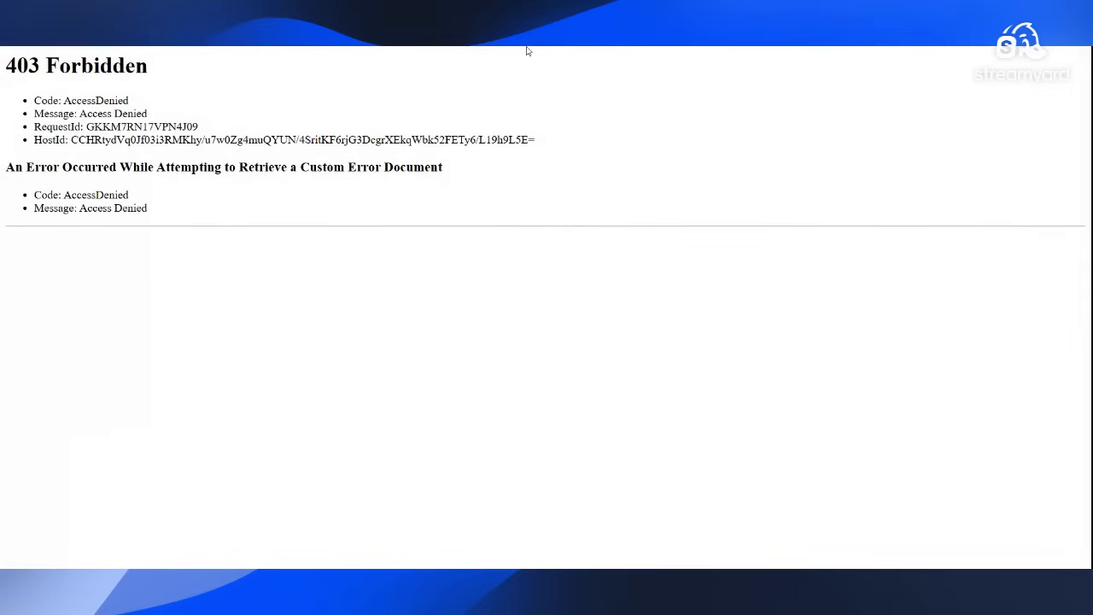
pyautogui.hotkey('ctrl', 'w')
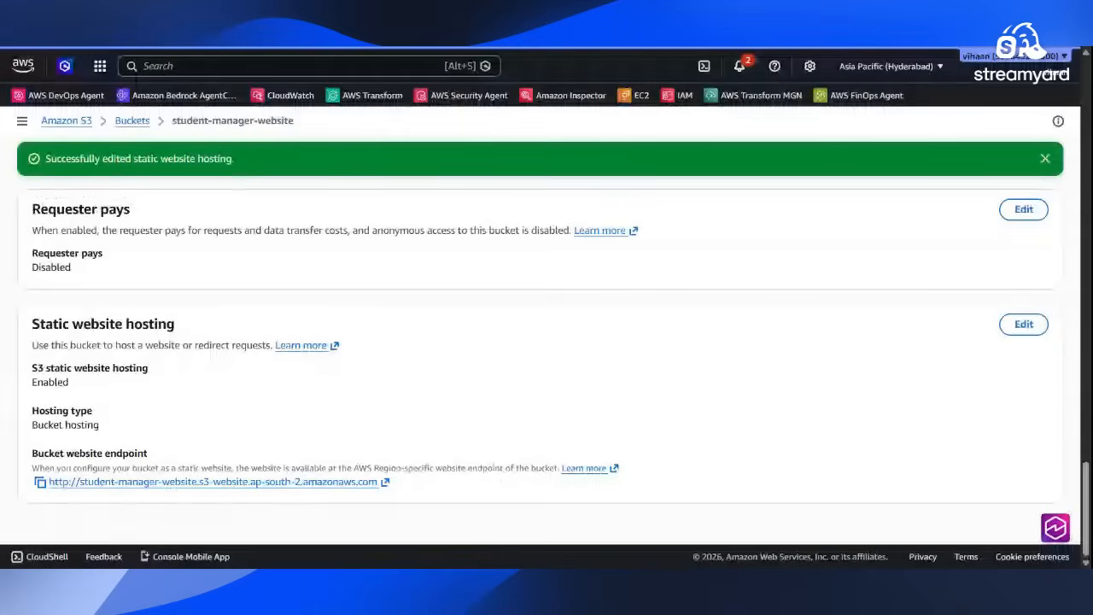
# - Add a new statement to the bucket policy in the bucket's permissions, with S3 as its service
pyautogui.scroll(15, 1084, 196)
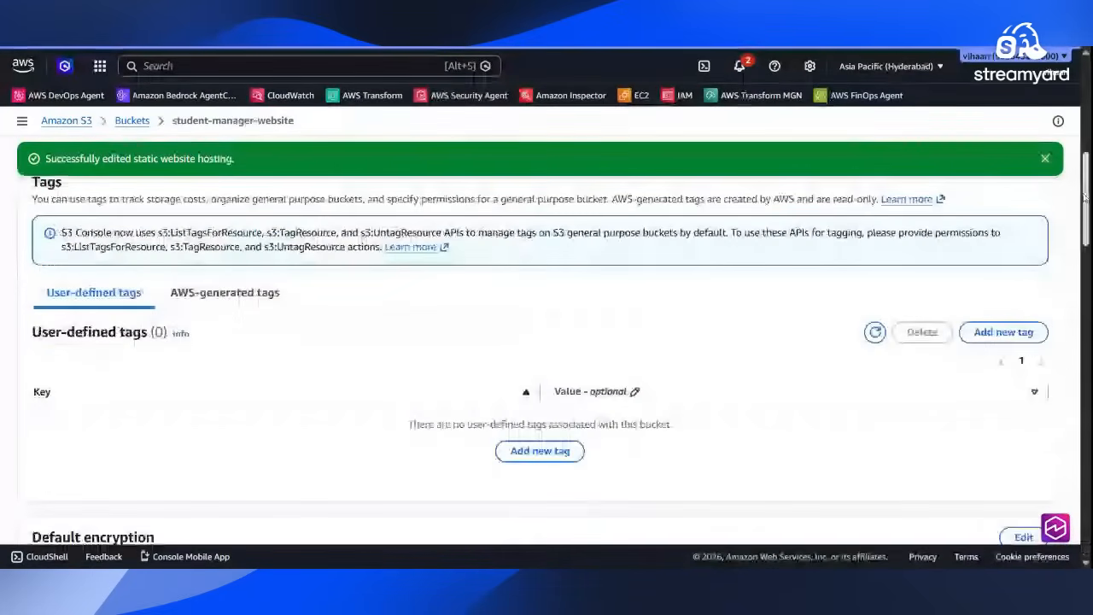
pyautogui.scroll(10, 1084, 196)
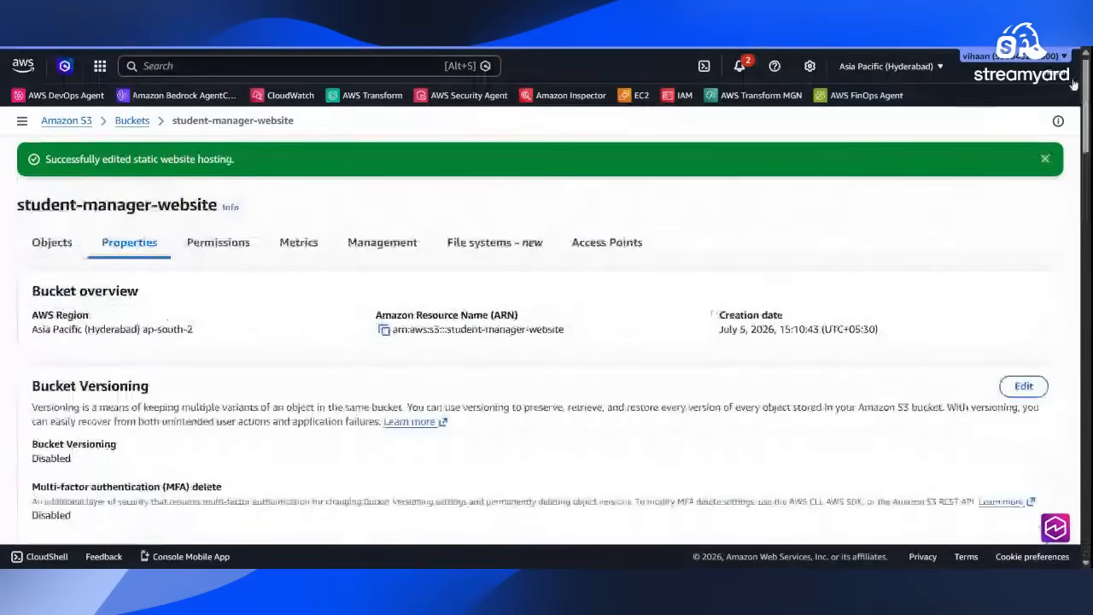
pyautogui.click(217, 243)
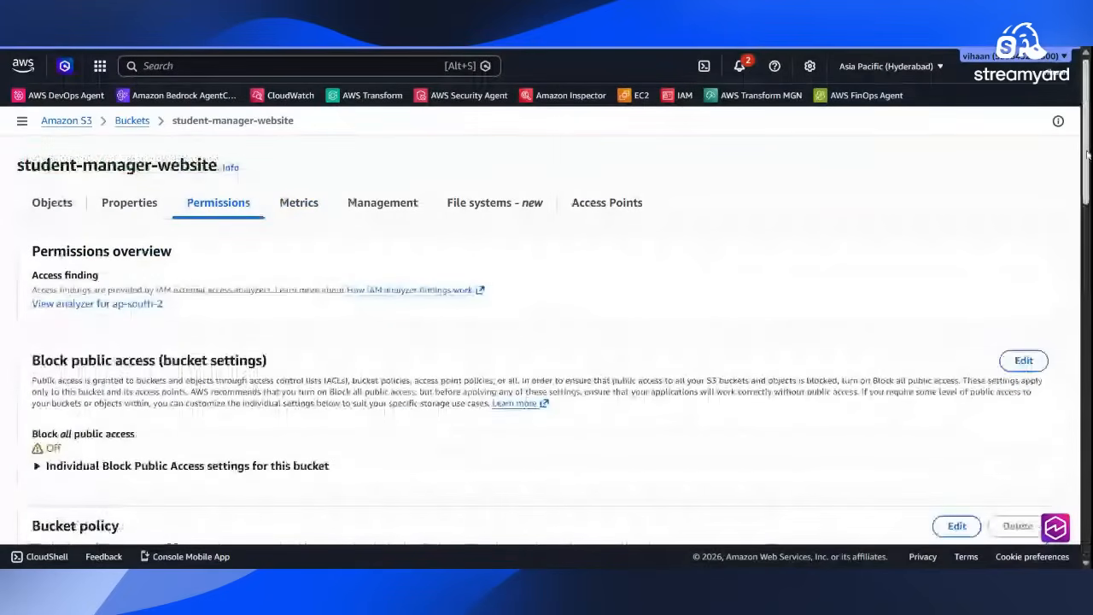
pyautogui.scroll(-3, 984, 238)
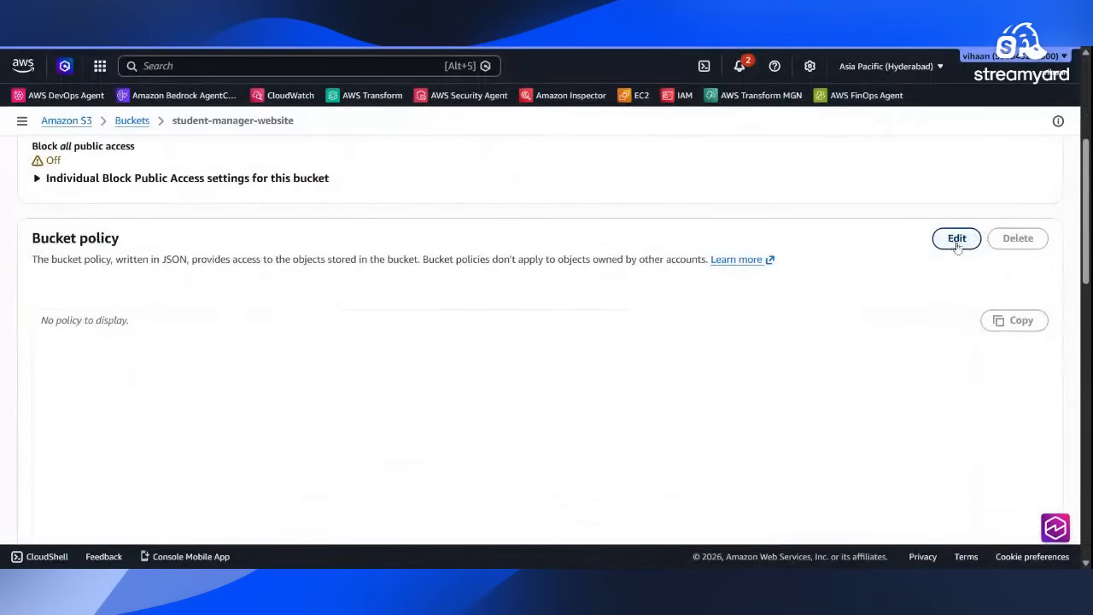
pyautogui.click(956, 239)
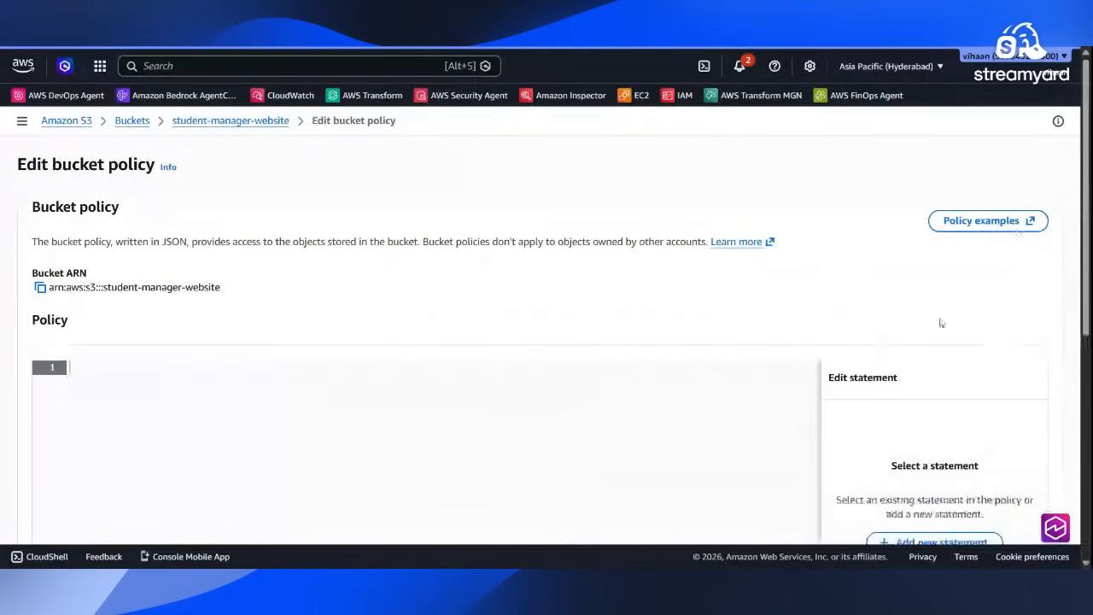
pyautogui.scroll(-1, 1089, 316)
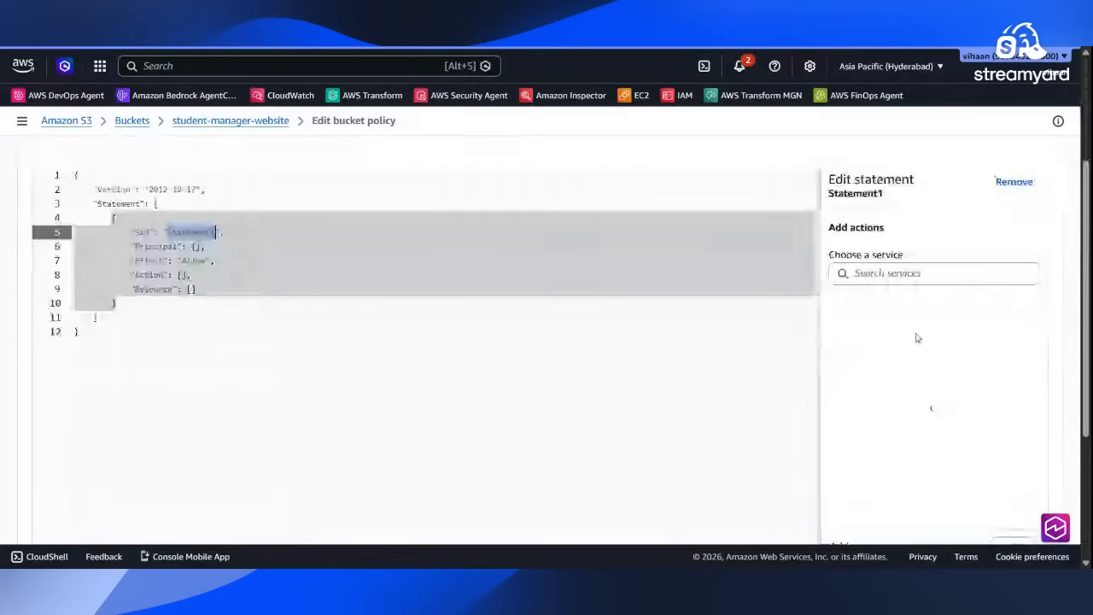
pyautogui.write('s3')
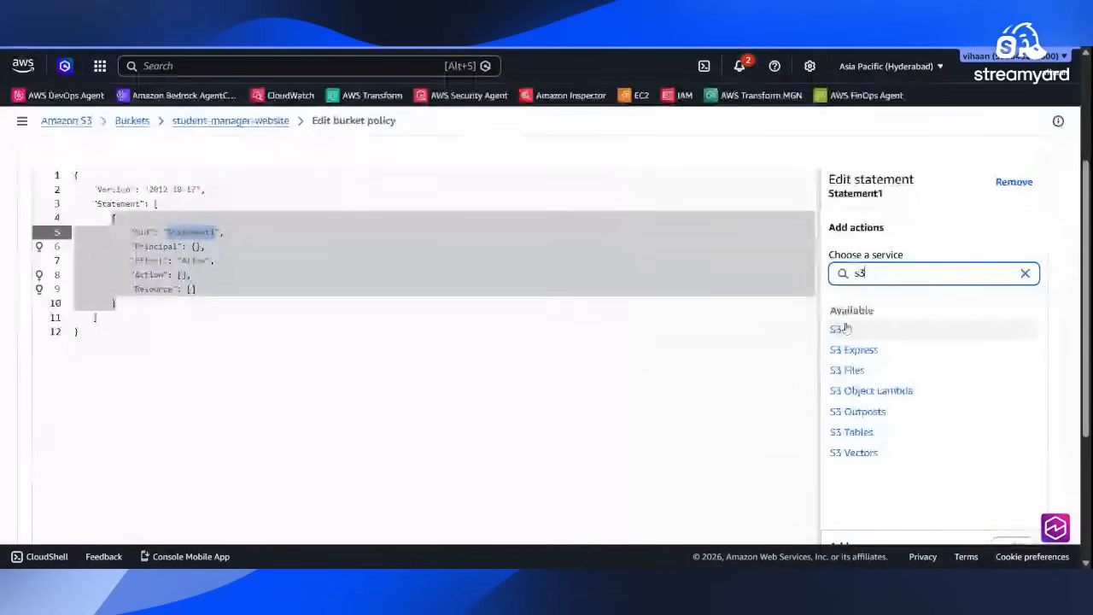
pyautogui.click(845, 329)
# - Copy the bucket ARN and add the S3 ListBucket action to the new policy statement
pyautogui.click(40, 288)
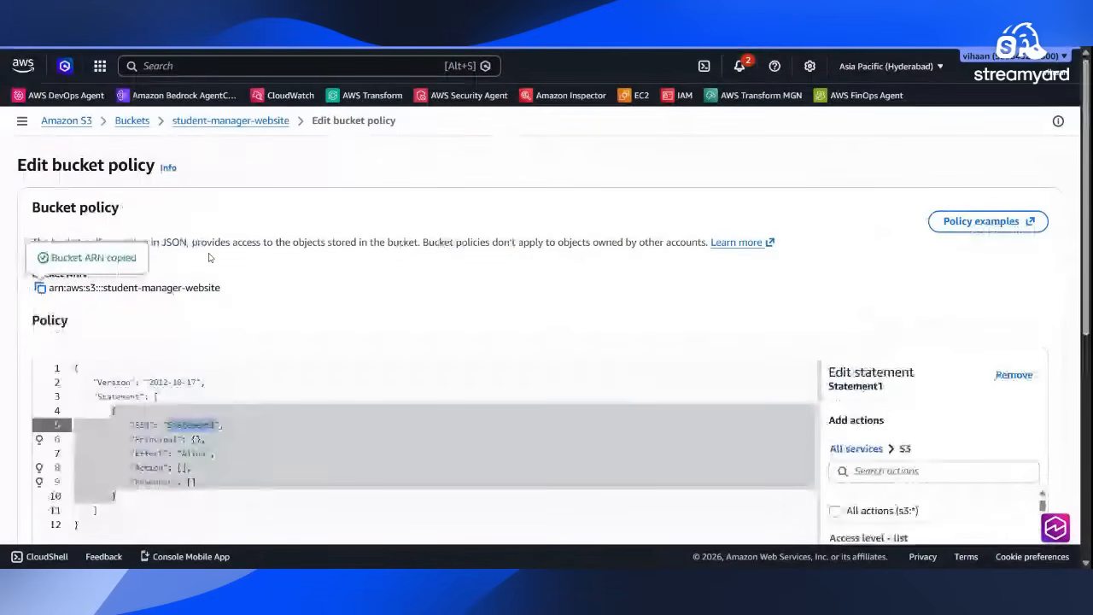
pyautogui.scroll(-3, 209, 257)
pyautogui.click(933, 217)
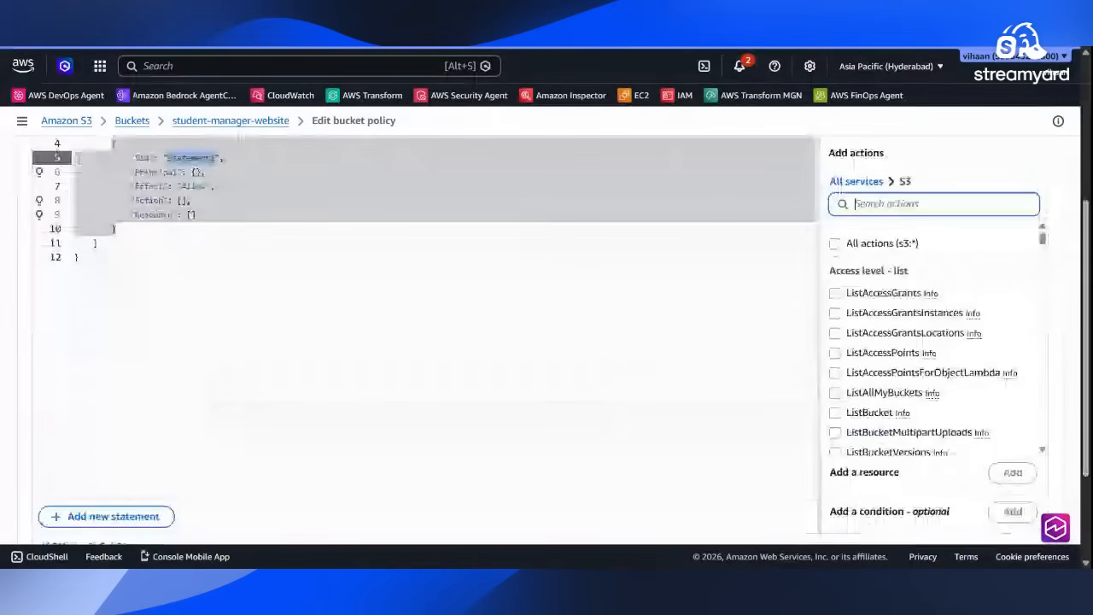
pyautogui.write('list')
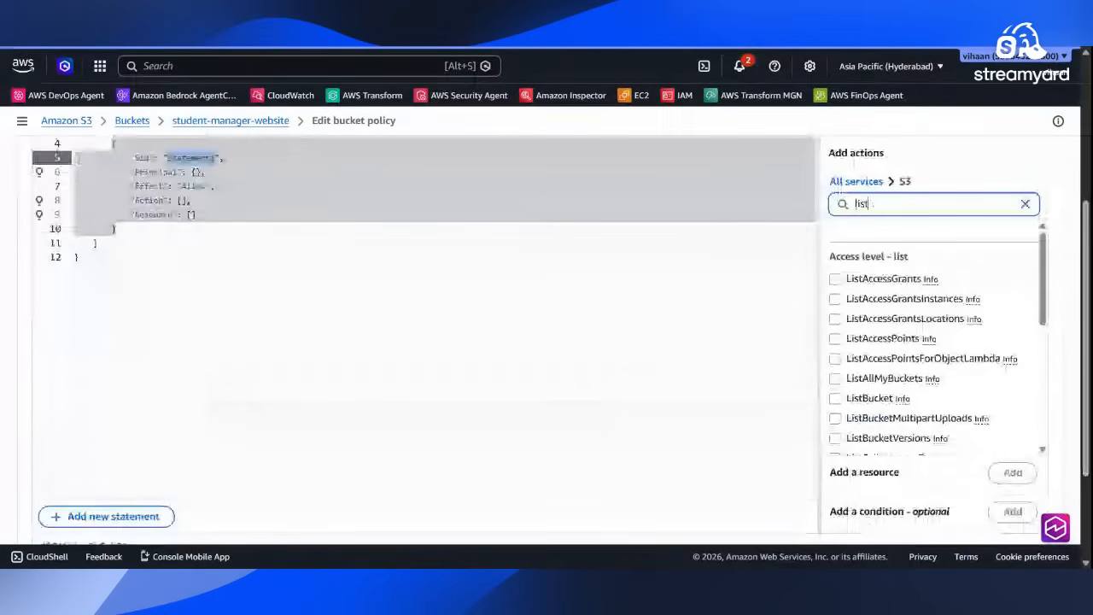
pyautogui.write('bu')
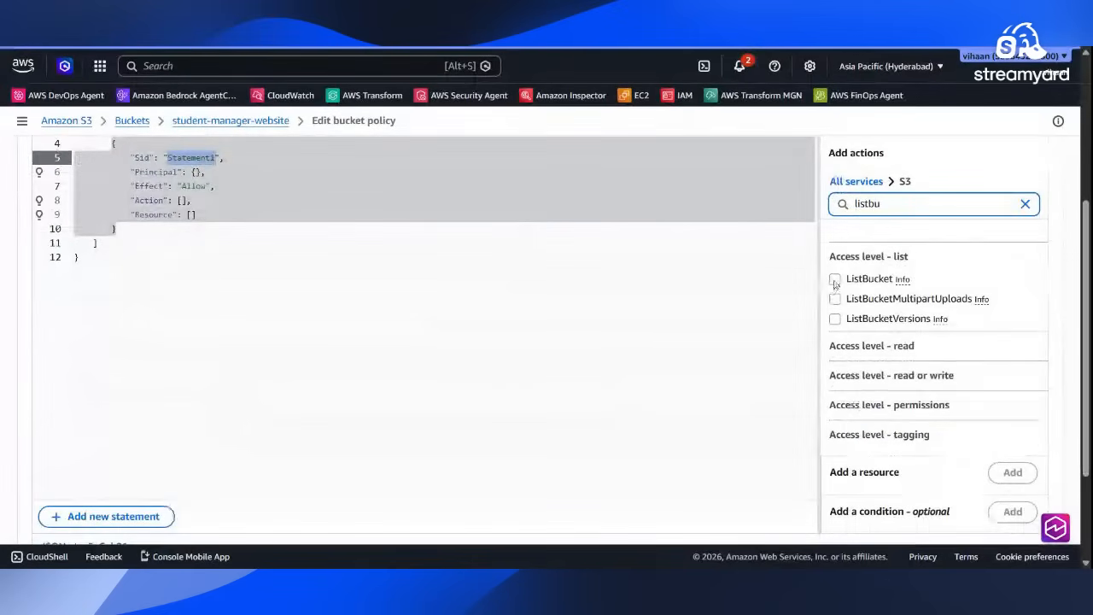
pyautogui.click(834, 279)
# - Find the S3 GetObject read action and add it to the policy statement
pyautogui.press('BackSpace')
pyautogui.press('BackSpace')
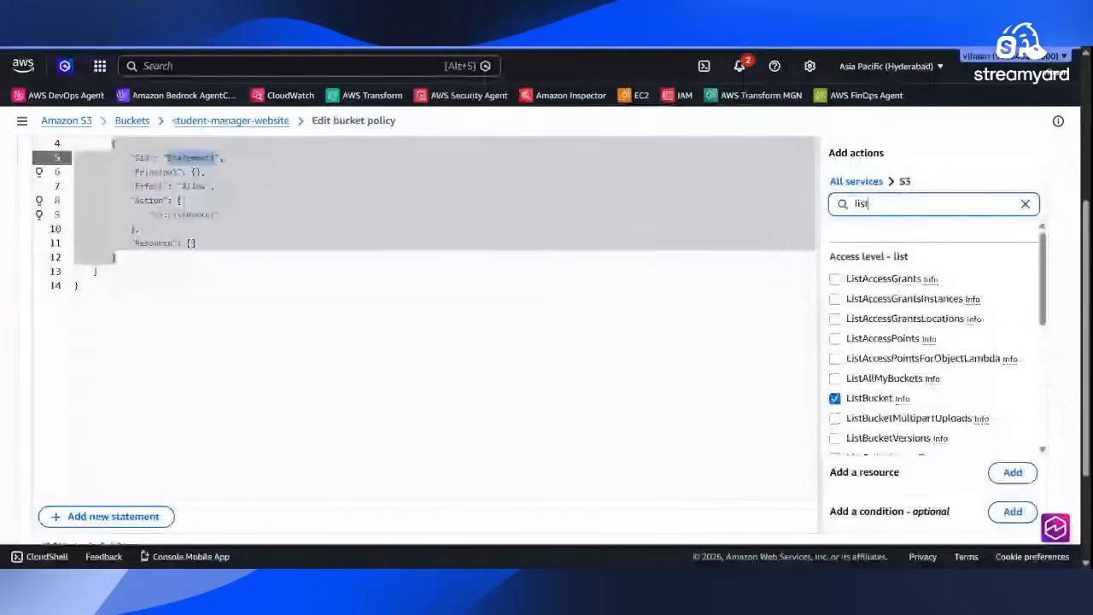
pyautogui.press('BackSpace')
pyautogui.press('BackSpace')
pyautogui.press('BackSpace')
pyautogui.press('BackSpace')
pyautogui.write('geto')
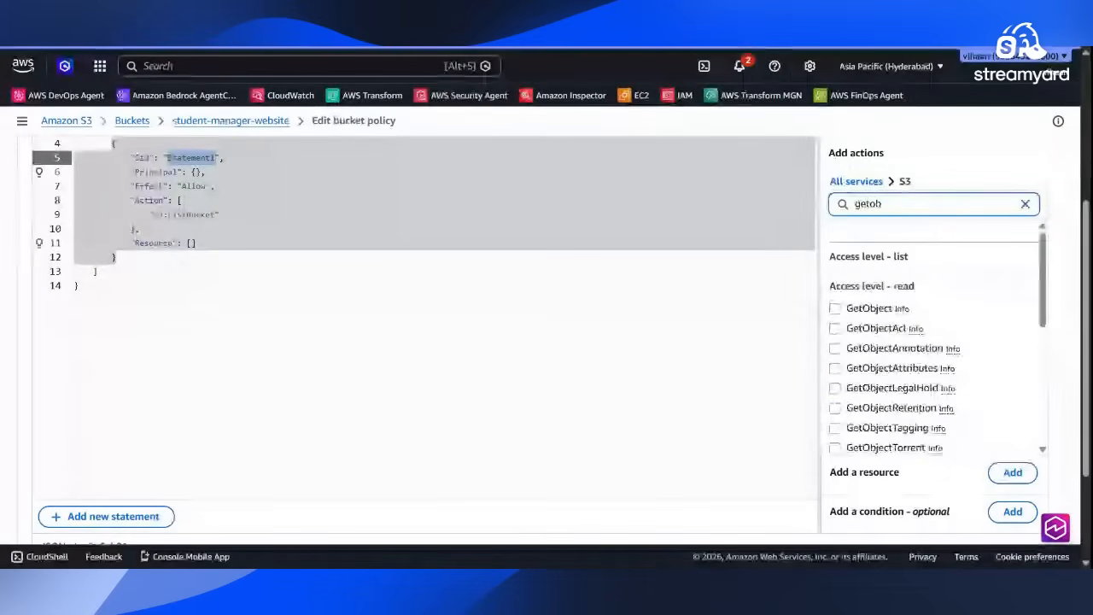
pyautogui.write('b')
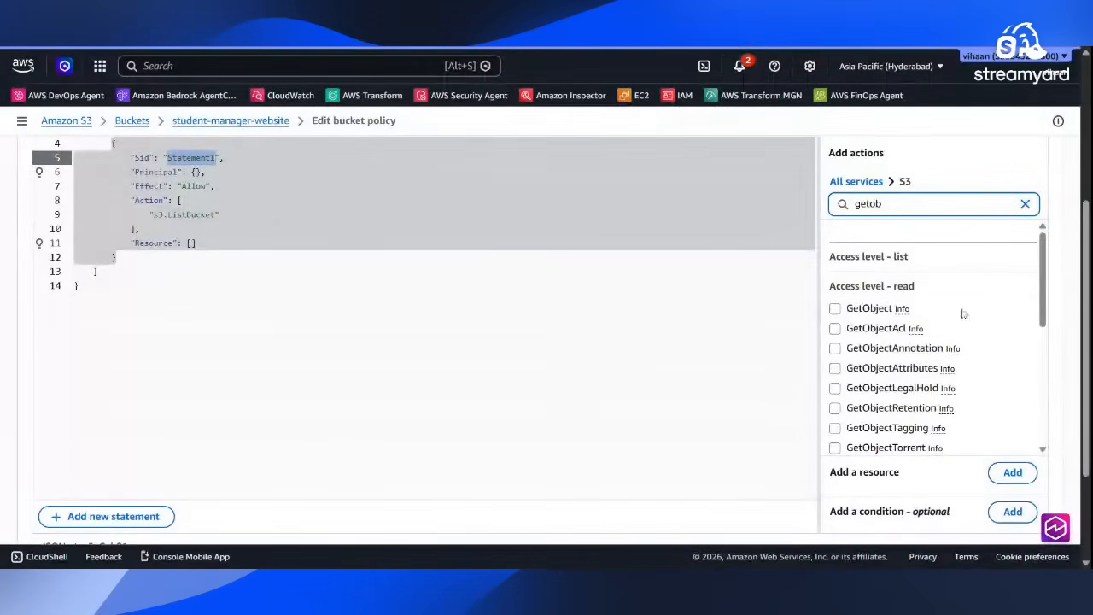
pyautogui.click(835, 309)
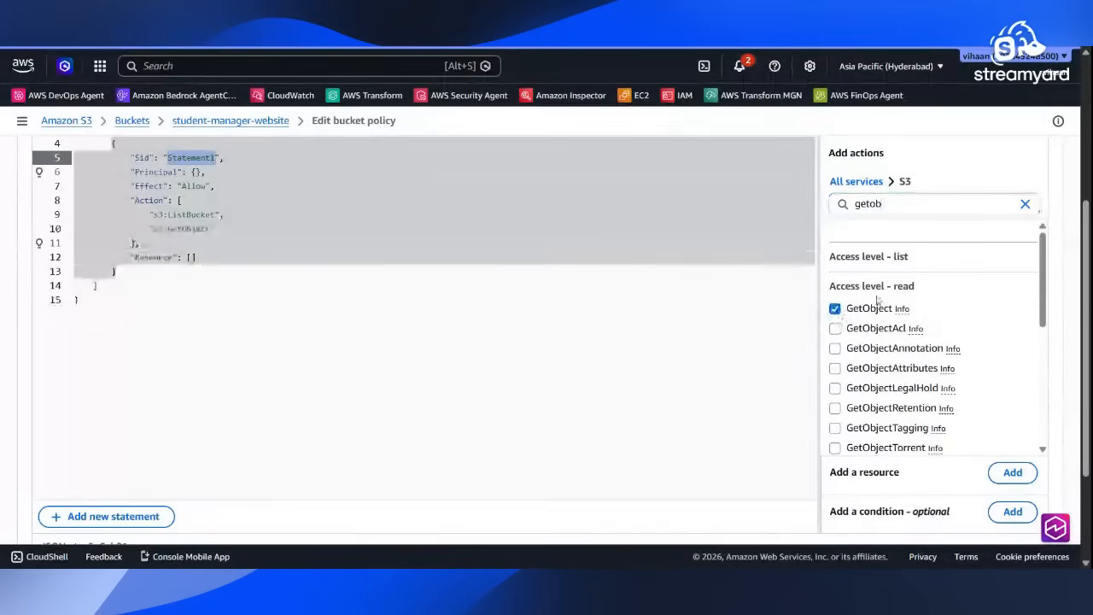
# - Add an S3 resource of type bucket to the statement with the ARN arn:aws:s3:::student-manager-website
pyautogui.scroll(-1, 1089, 327)
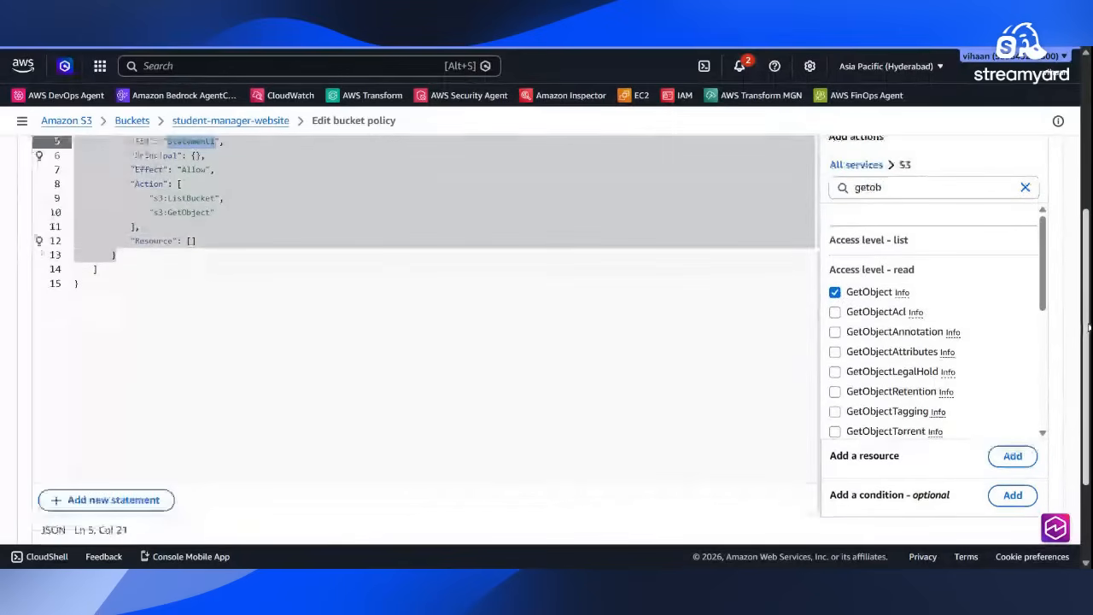
pyautogui.scroll(-2, 1088, 327)
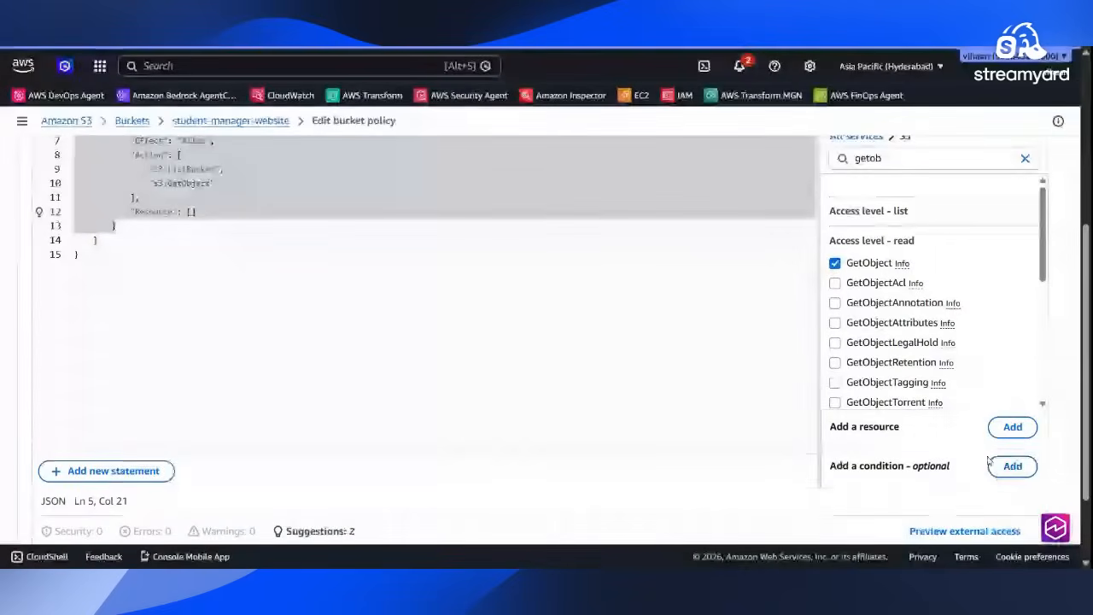
pyautogui.click(1012, 426)
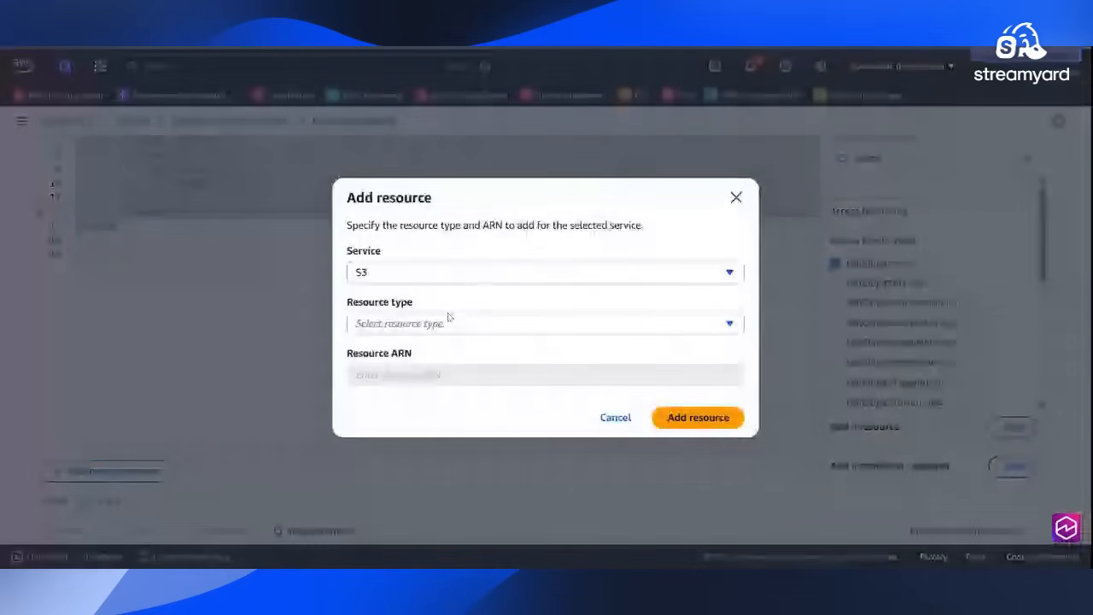
pyautogui.click(448, 323)
pyautogui.click(449, 350)
pyautogui.click(478, 373)
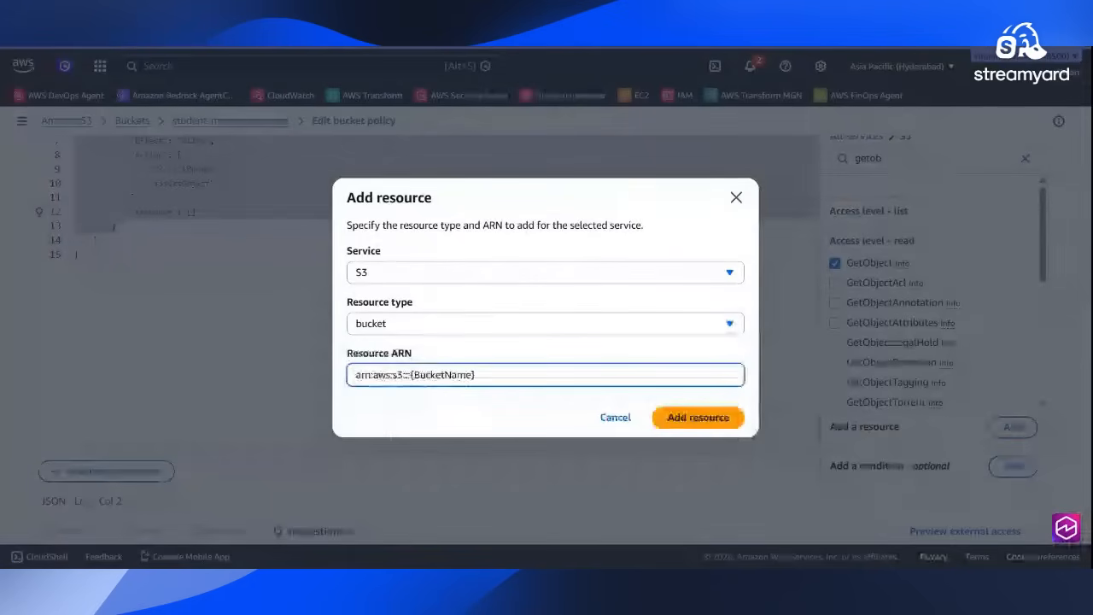
pyautogui.hotkey('ctrl', 'v')
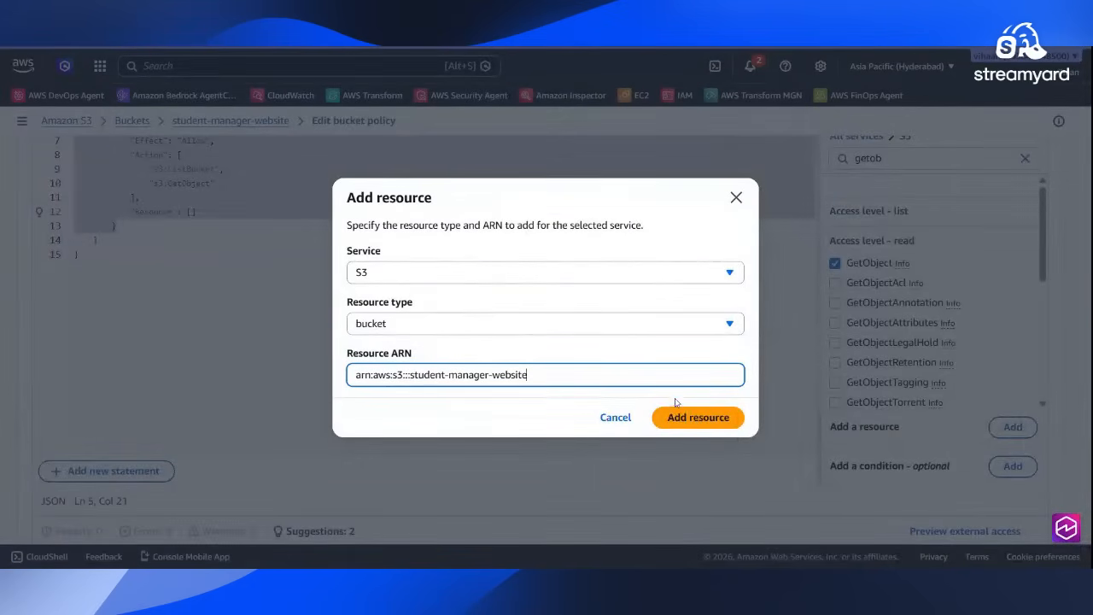
pyautogui.click(692, 427)
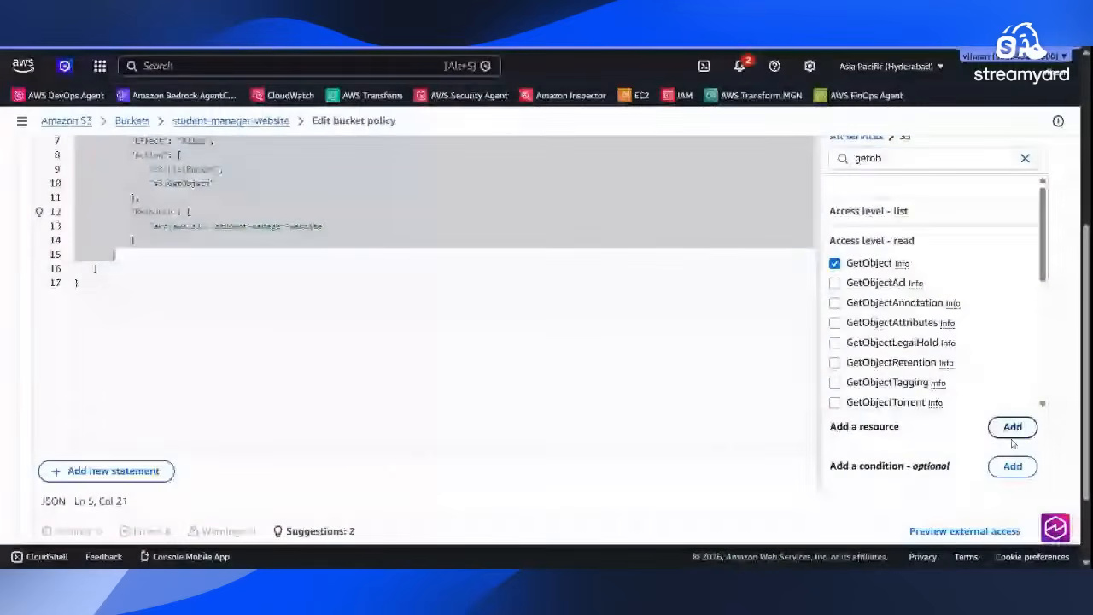
# - Add an S3 resource of type object with the ARN arn:aws:s3:::student-manager-website/* and try to save the bucket policy
pyautogui.click(1011, 426)
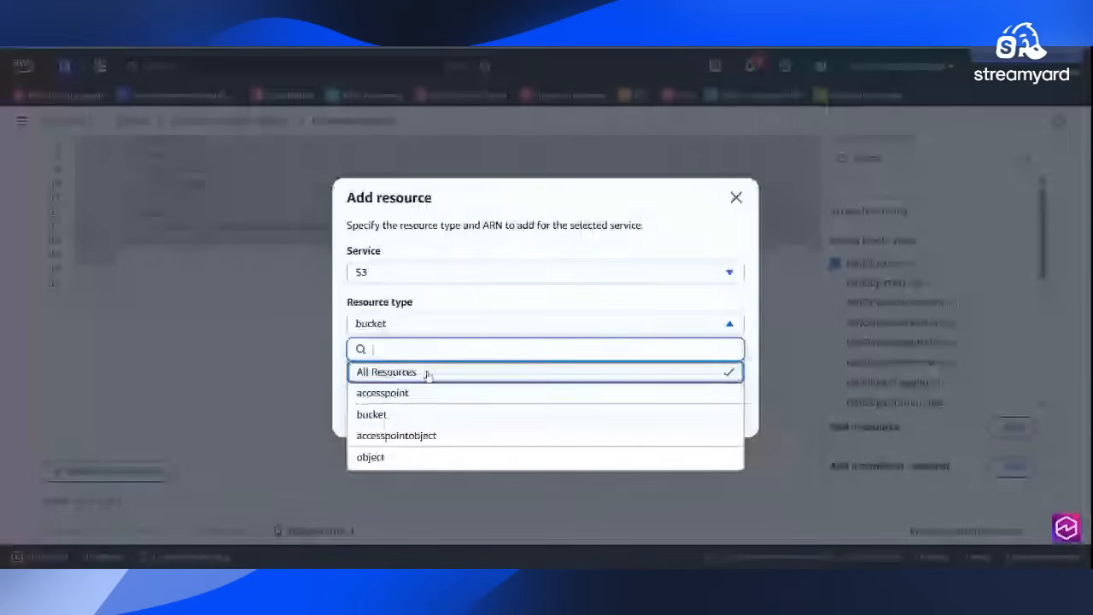
pyautogui.click(382, 455)
pyautogui.tripleClick(448, 374)
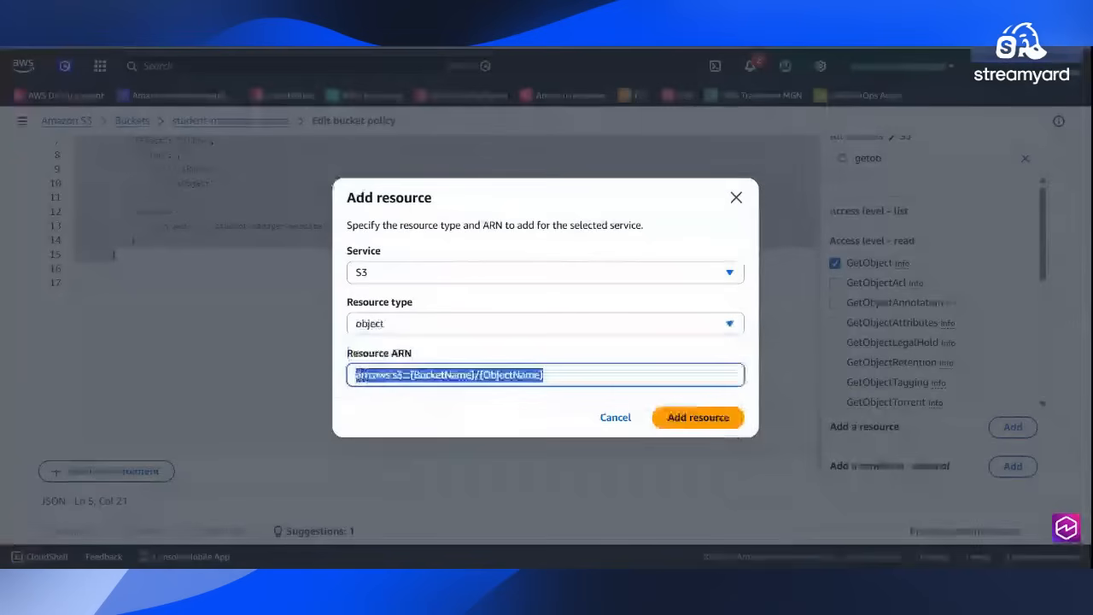
pyautogui.write('arn:aws:s3:::student-manager-website')
pyautogui.write('/')
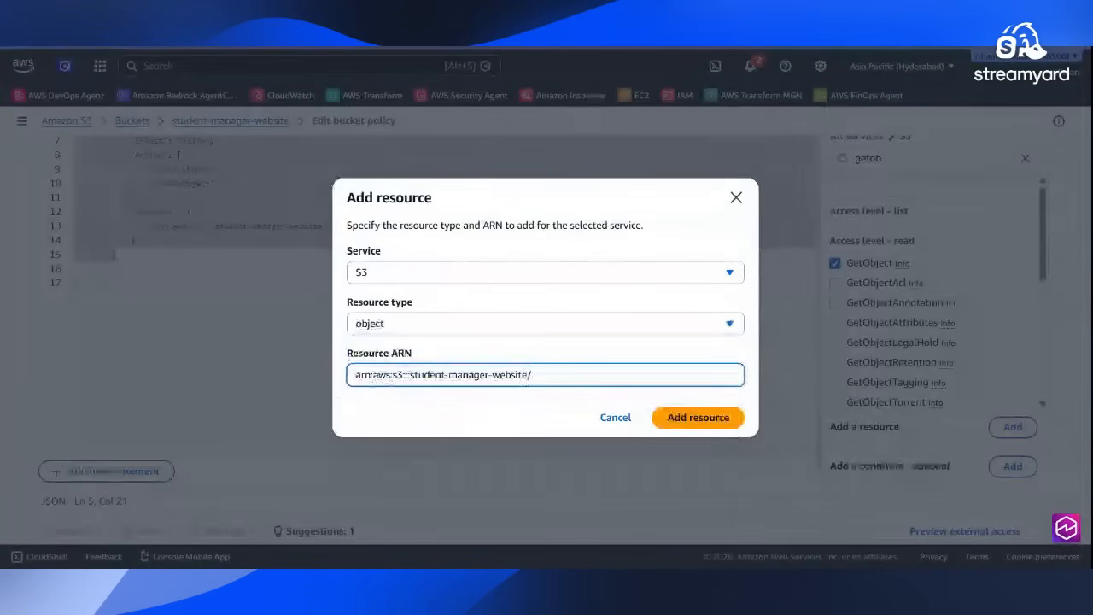
pyautogui.write('*')
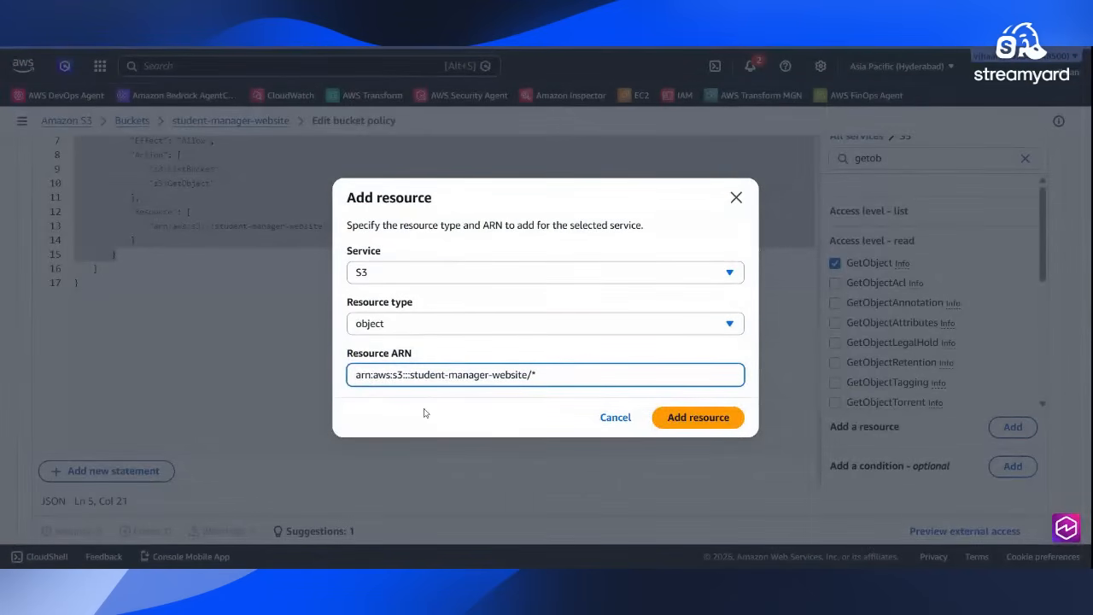
pyautogui.click(697, 417)
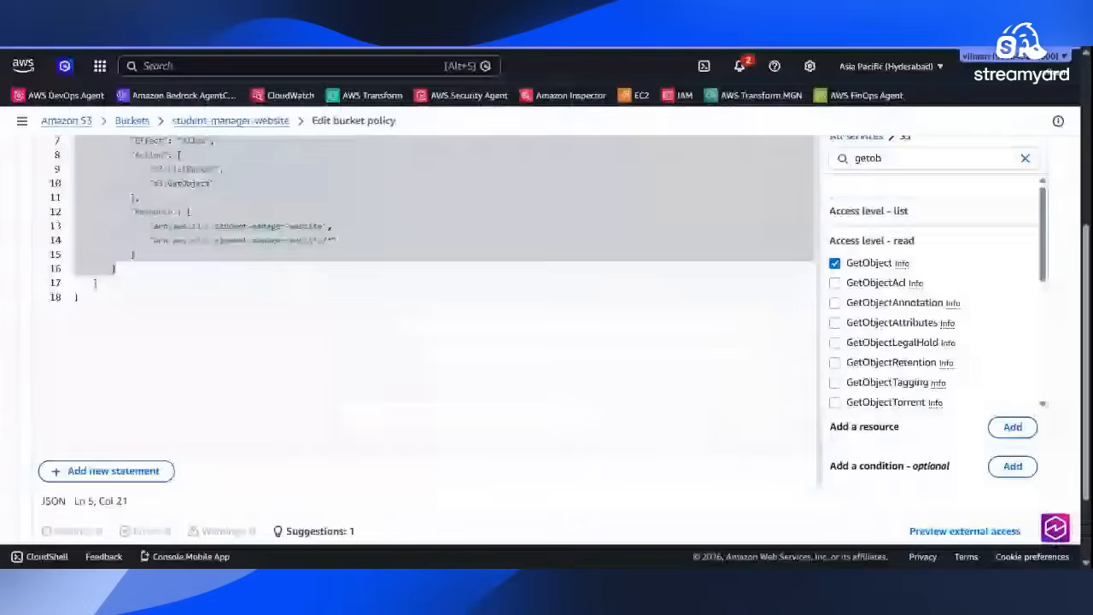
pyautogui.scroll(-1, 1086, 433)
pyautogui.click(1012, 505)
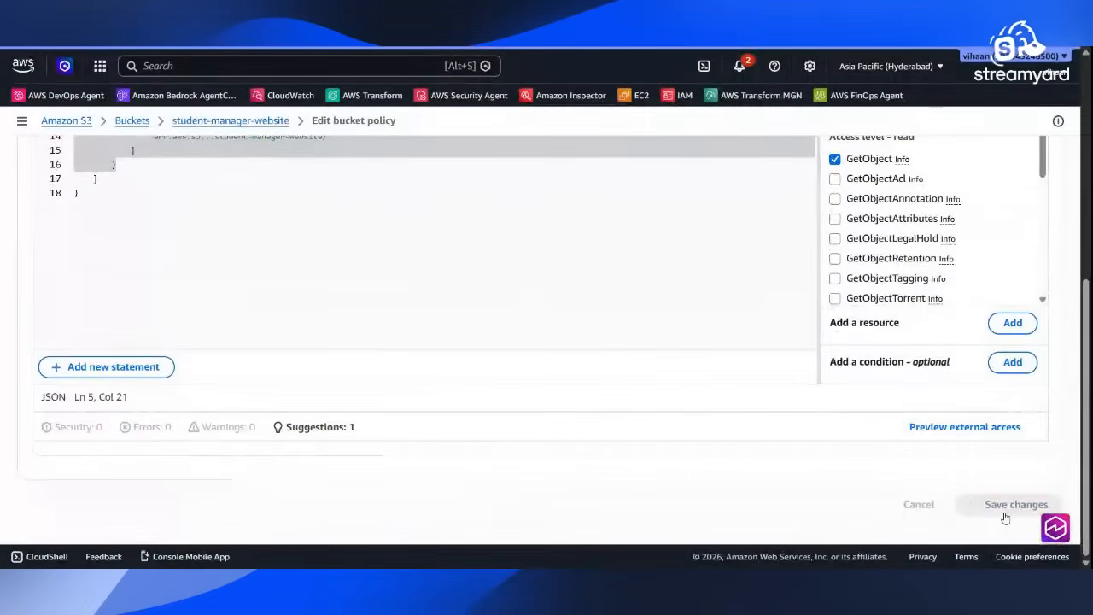
# - Set the statement's Principal to "*" in the policy JSON and save the bucket policy
pyautogui.scroll(5, 585, 432)
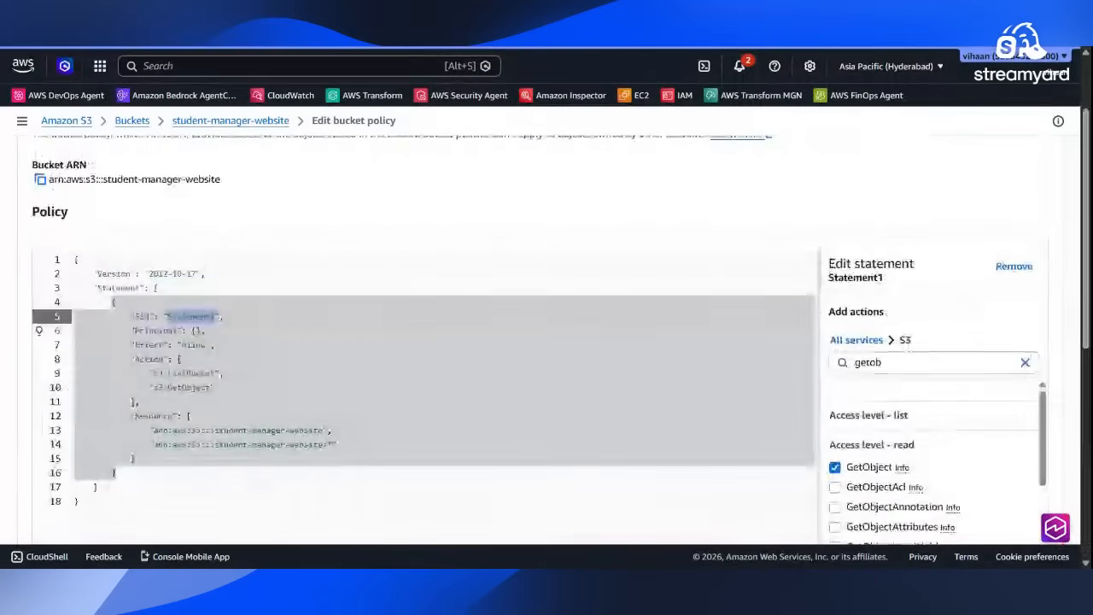
pyautogui.click(191, 330)
pyautogui.press('Delete')
pyautogui.press('Delete')
pyautogui.press('Delete')
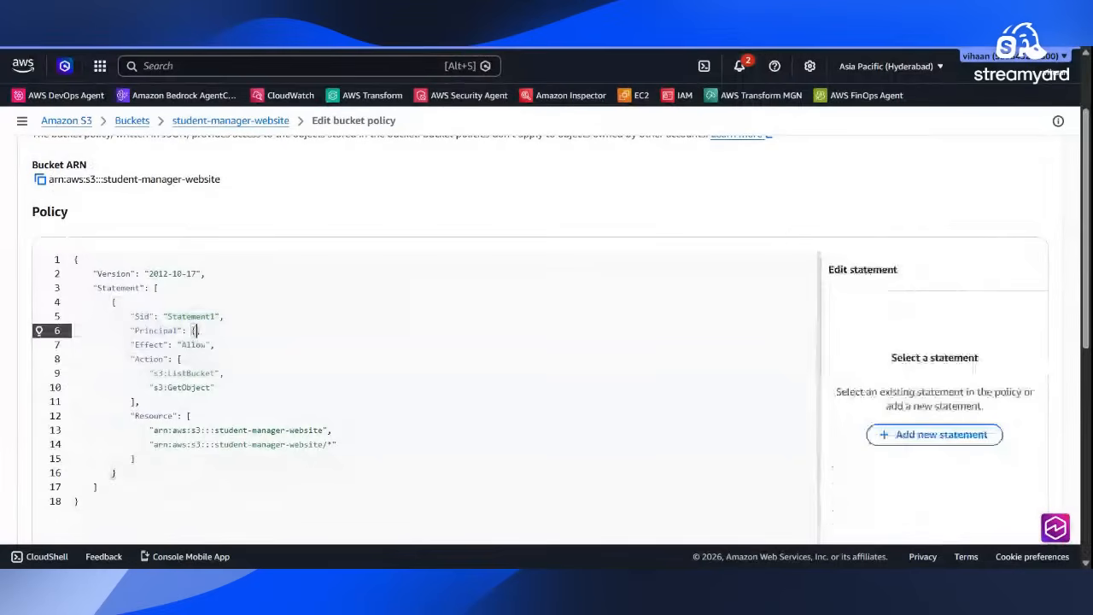
pyautogui.write('"*",')
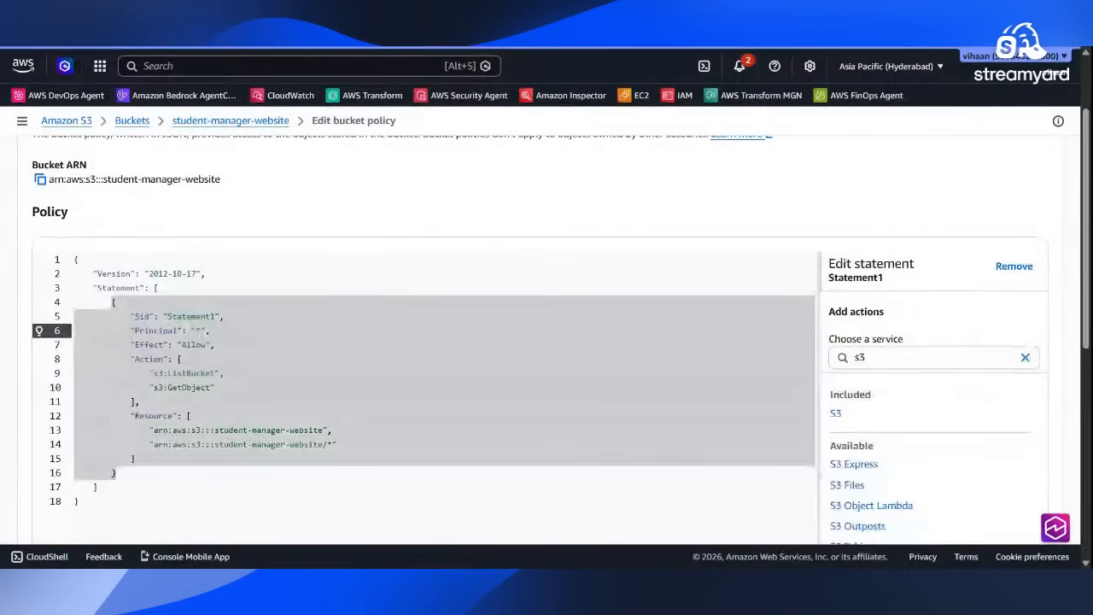
pyautogui.click(130, 401)
pyautogui.scroll(-6, 547, 385)
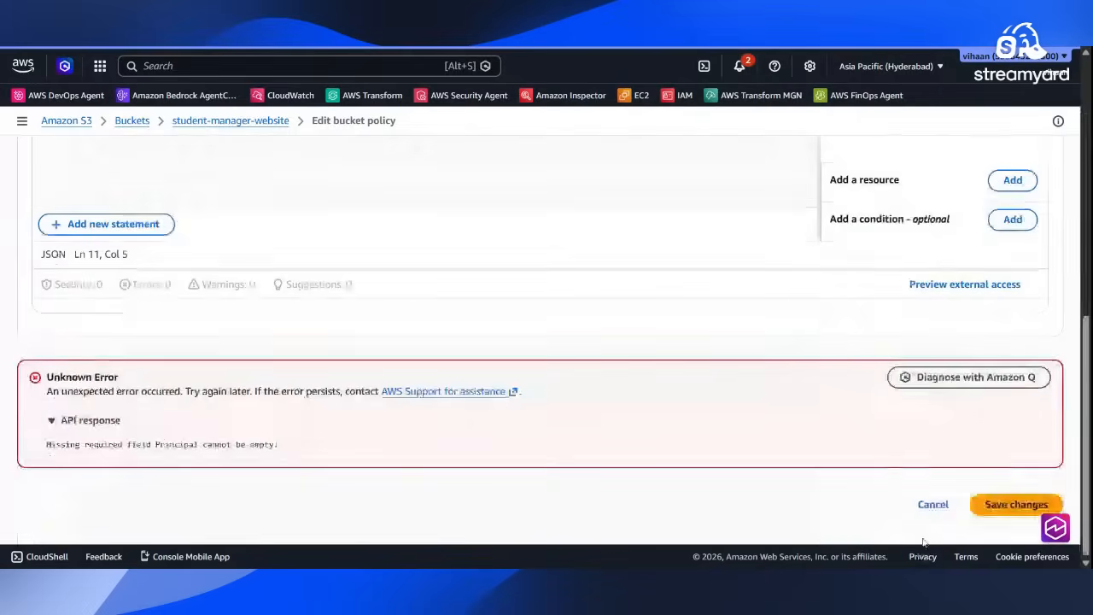
pyautogui.click(1011, 505)
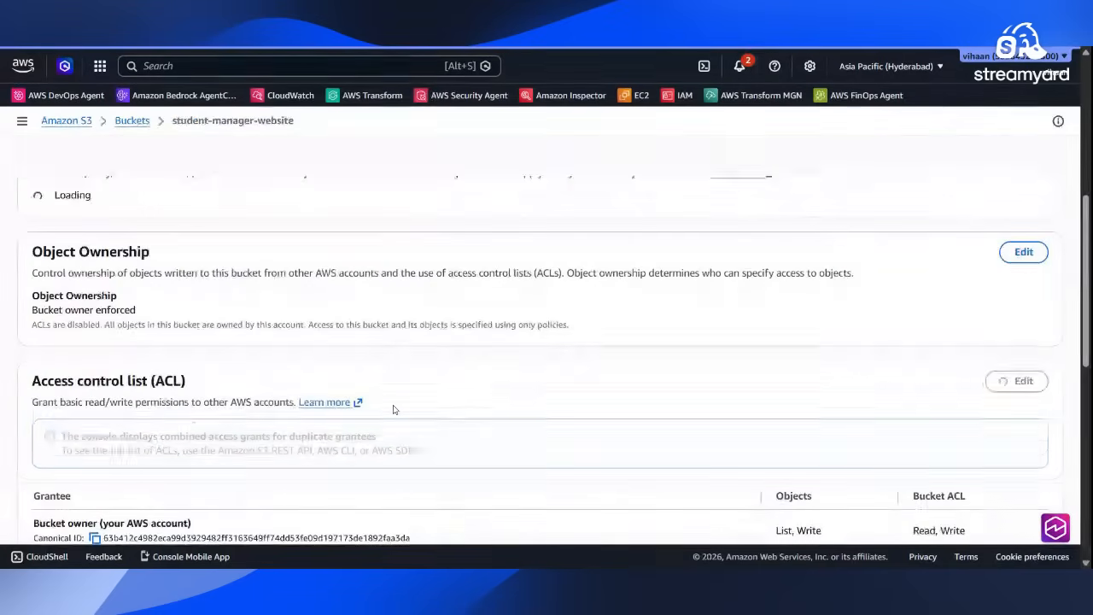
# - Reload the bucket website endpoint page and look over the Student Manager site, toggling its colour theme and restoring it
pyautogui.scroll(15, 800, 225)
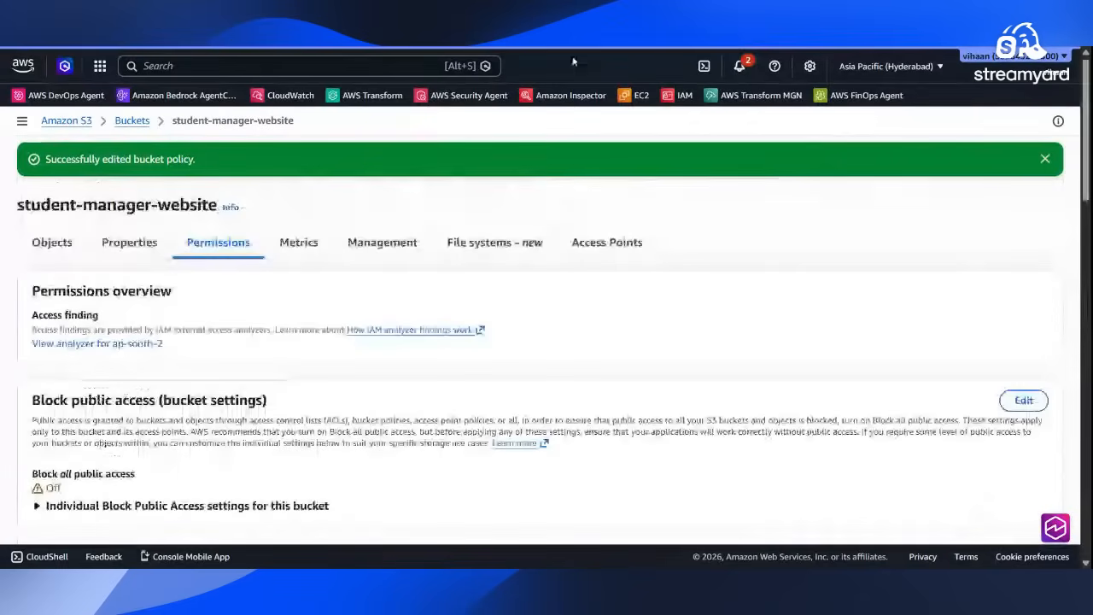
pyautogui.click(559, 48)
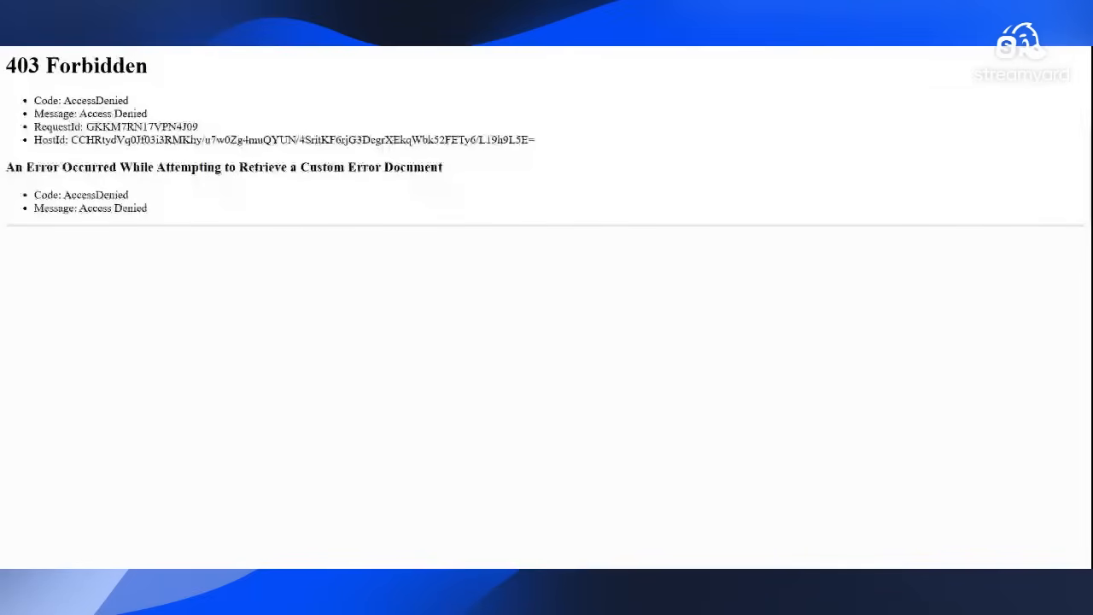
pyautogui.press('F5')
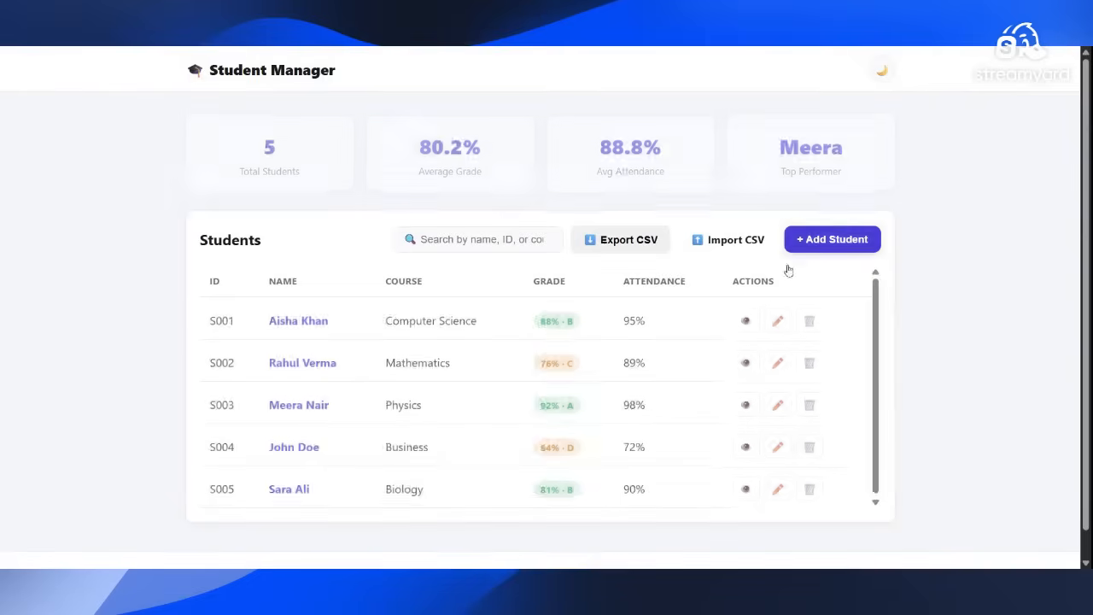
pyautogui.scroll(-1, 748, 182)
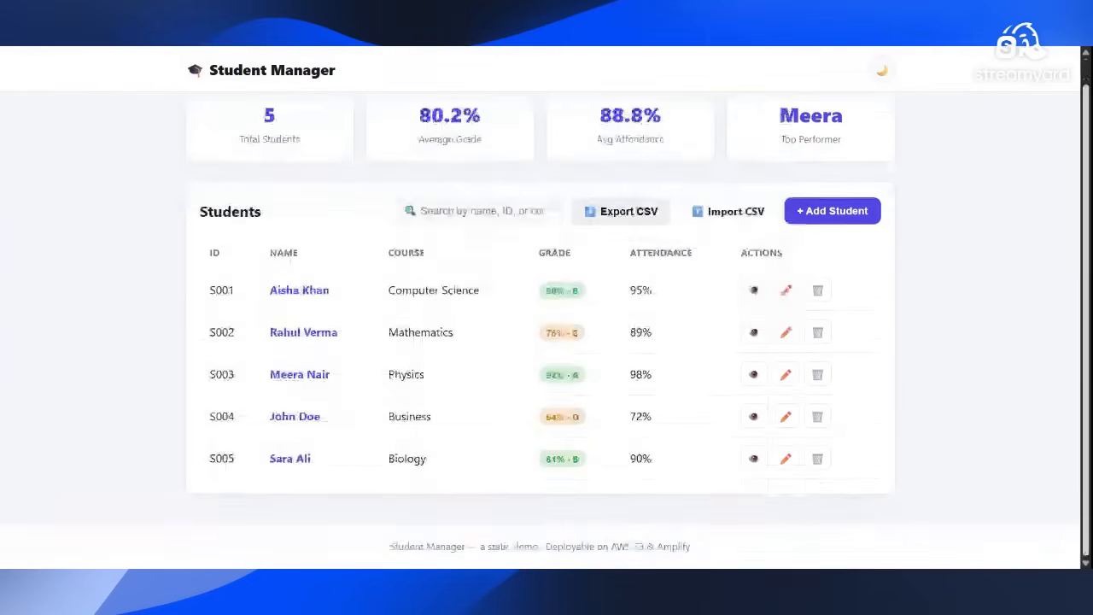
pyautogui.scroll(1, 749, 182)
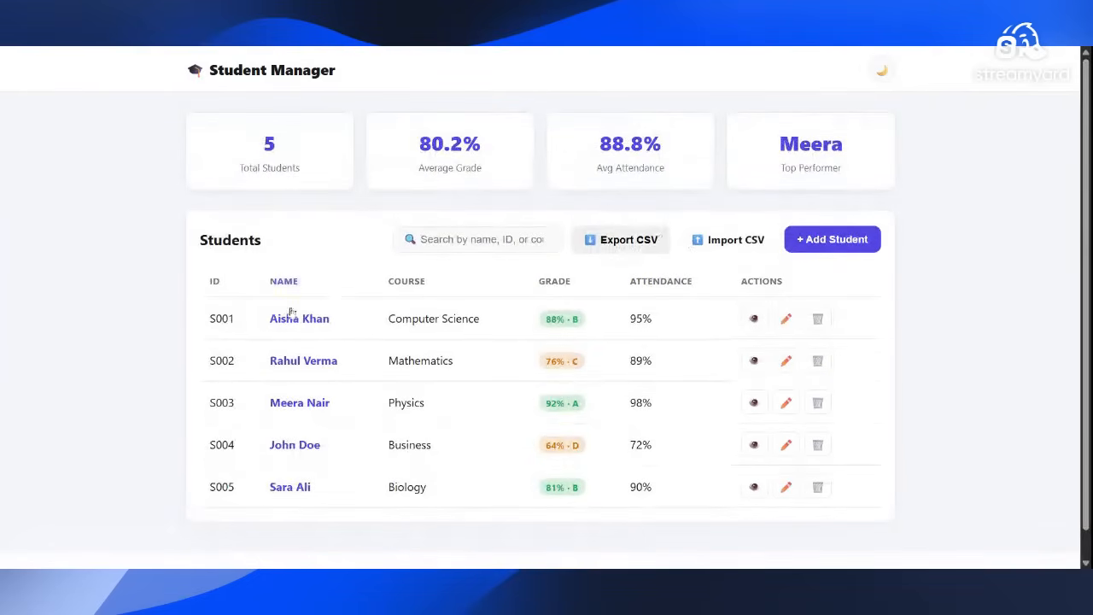
pyautogui.click(881, 70)
pyautogui.click(881, 70)
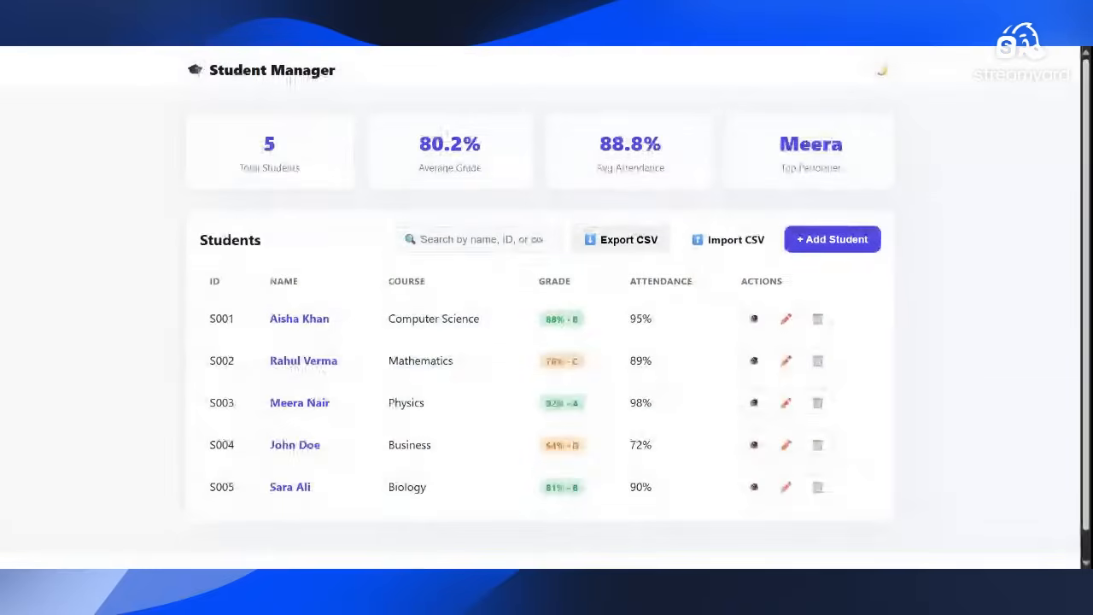
pyautogui.scroll(-1, 881, 70)
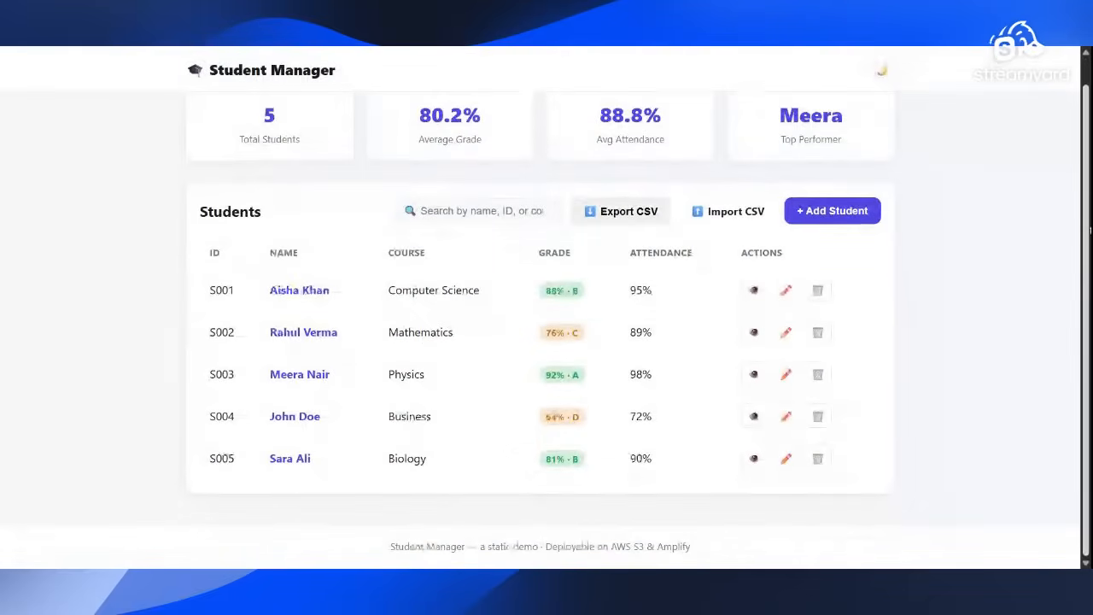
pyautogui.scroll(1, 656, 96)
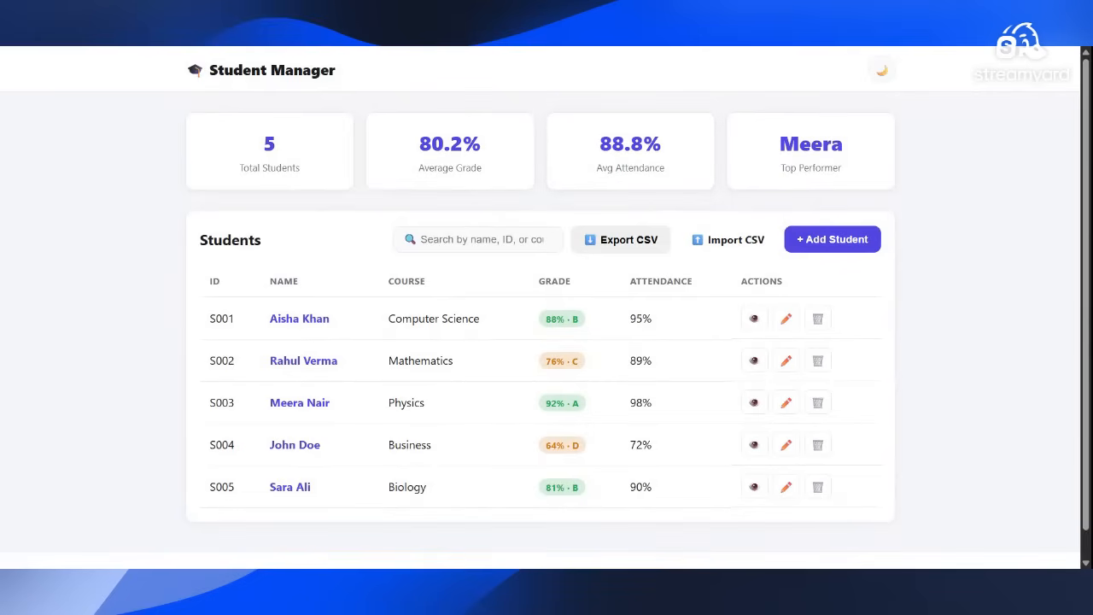
# - Return to the student-manager-website bucket in the AWS console and view its list of objects
pyautogui.hotkey('ctrl', 'shift', 'Tab')
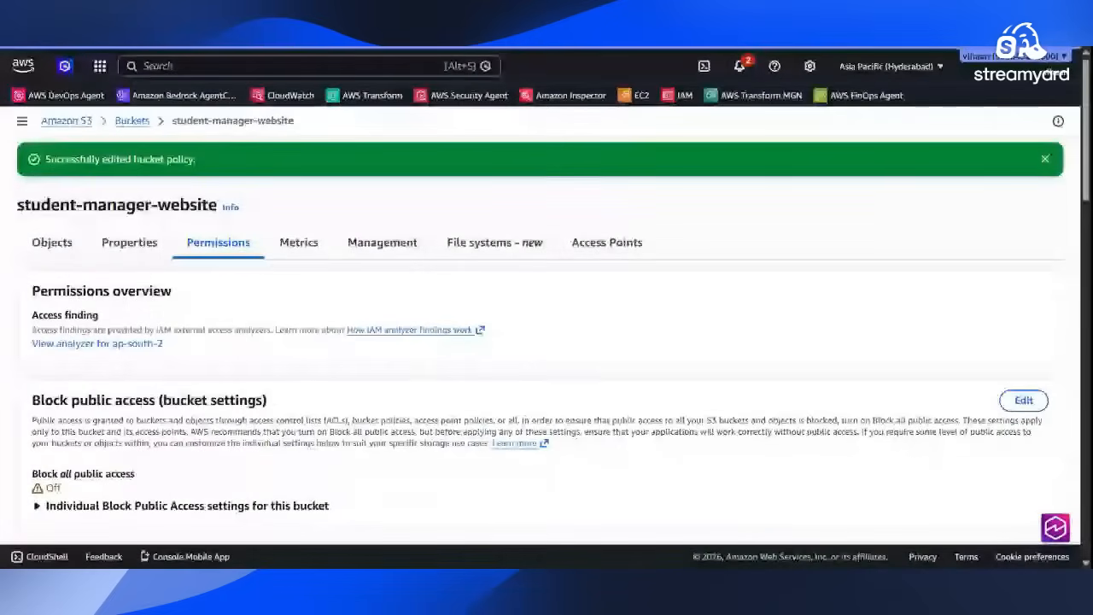
pyautogui.click(74, 245)
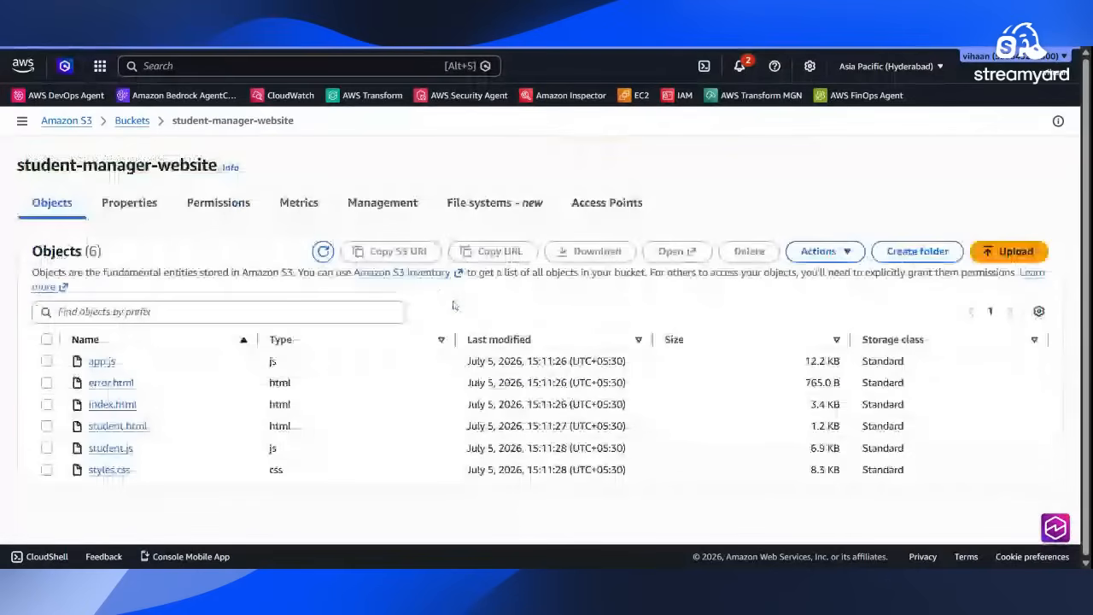
# - Rename the index.html object to no-index.html in the bucket and reload the live website to test the error page
pyautogui.click(47, 405)
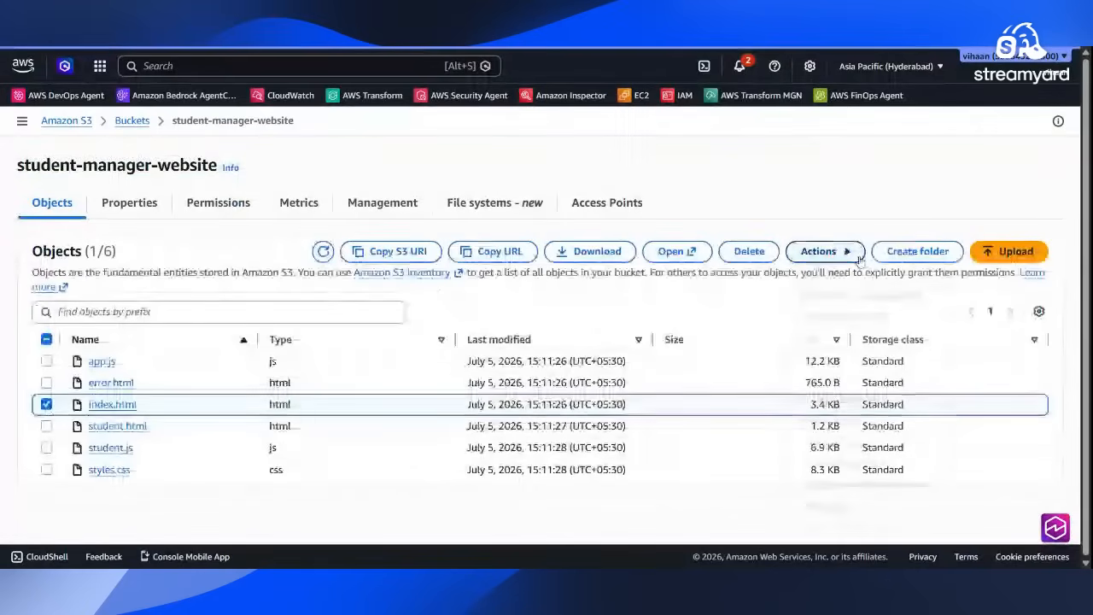
pyautogui.click(825, 251)
pyautogui.click(824, 443)
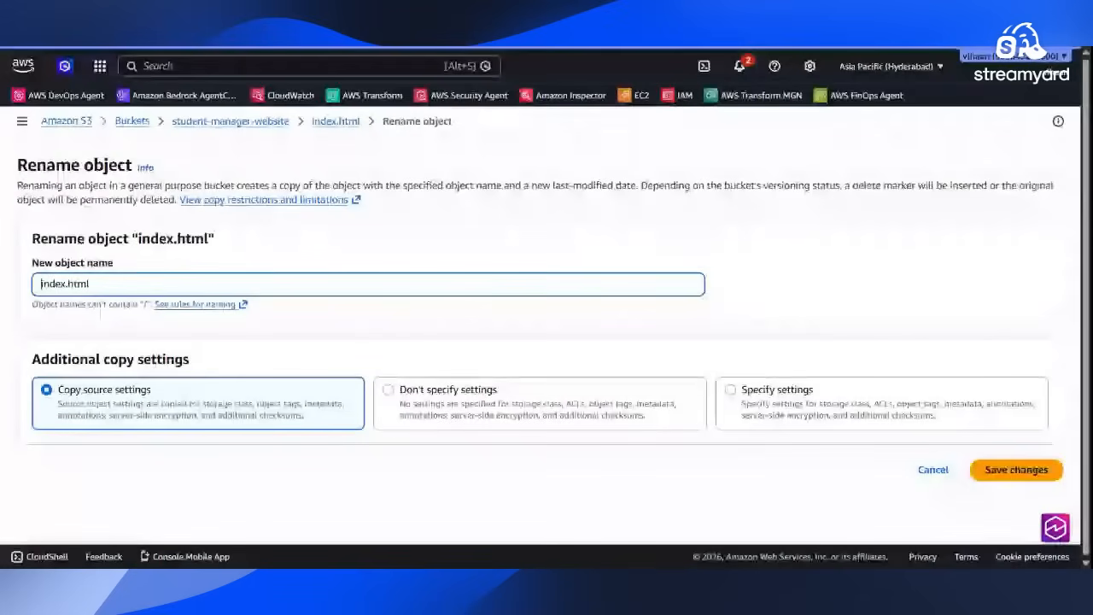
pyautogui.write('no-')
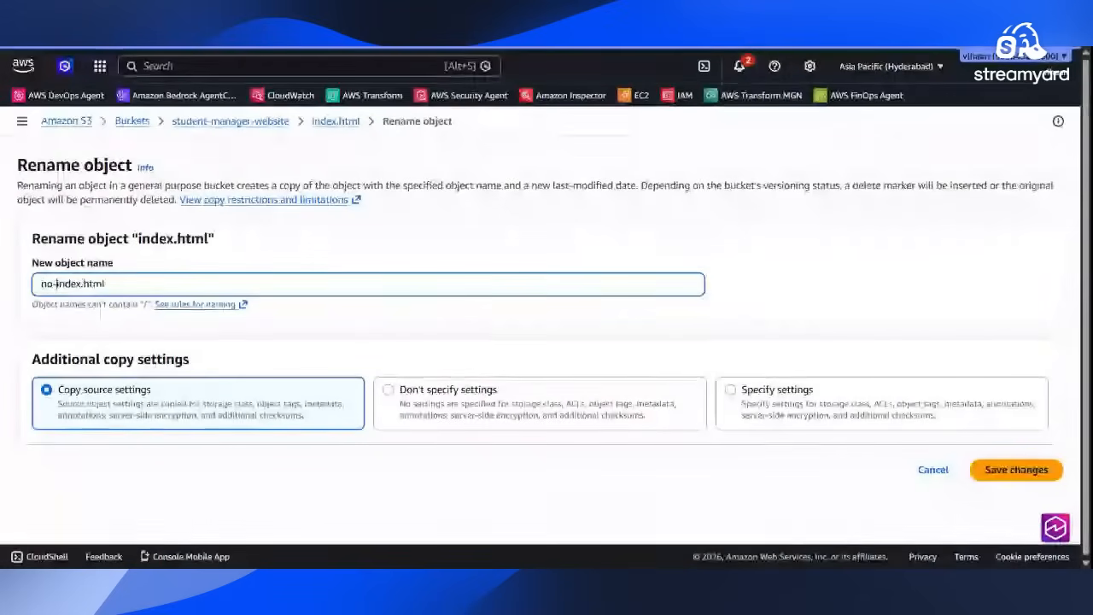
pyautogui.click(1050, 475)
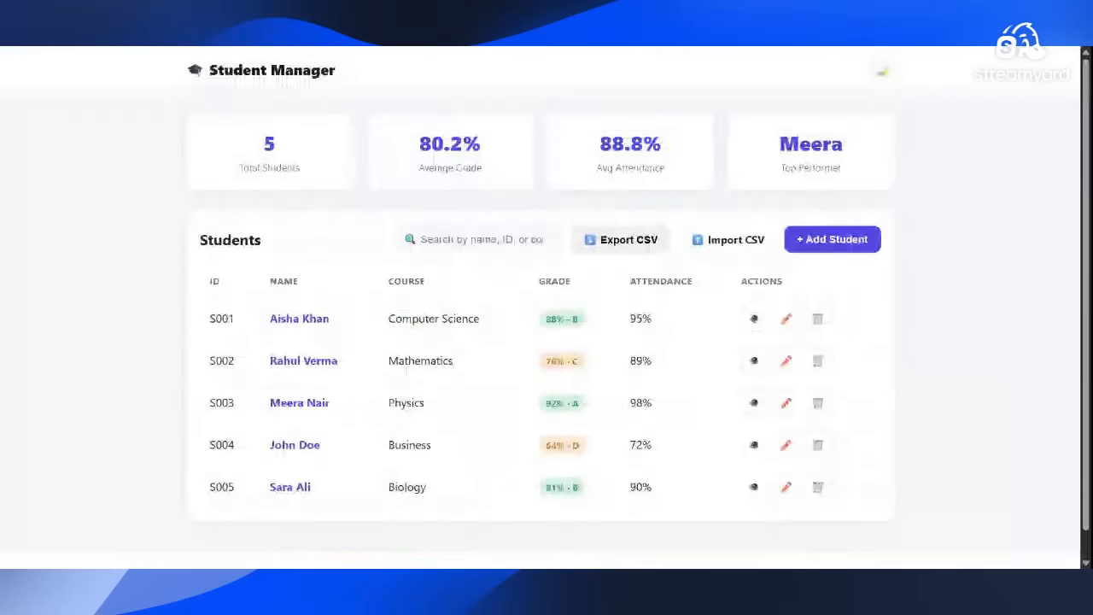
pyautogui.press('F5')
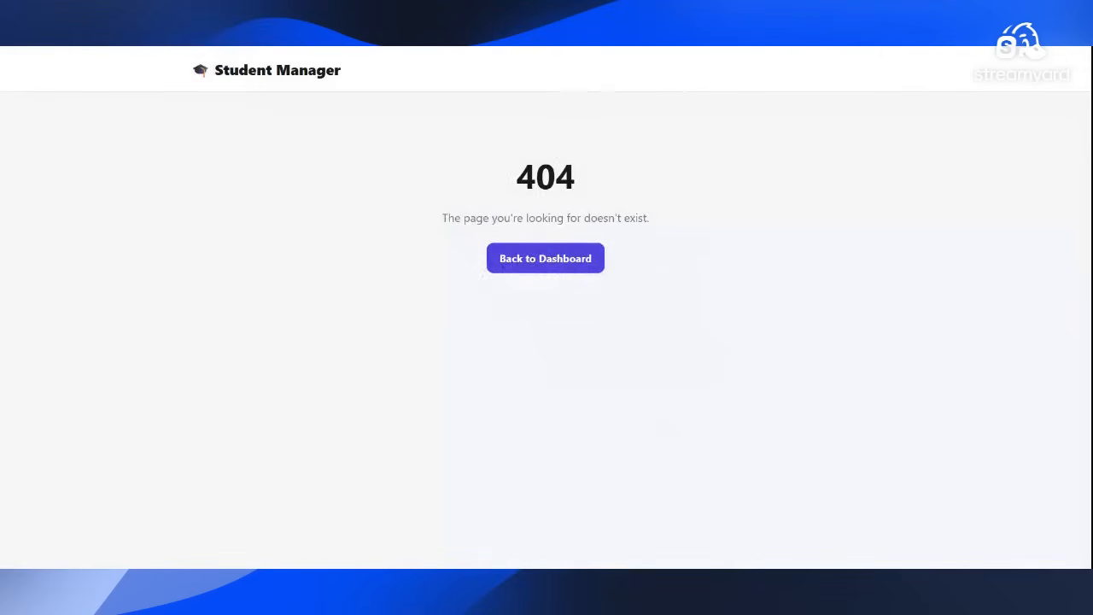
# - Return to the bucket, rename no-index.html back to index.html, and check the live website again
pyautogui.hotkey('ctrl', 'Tab')
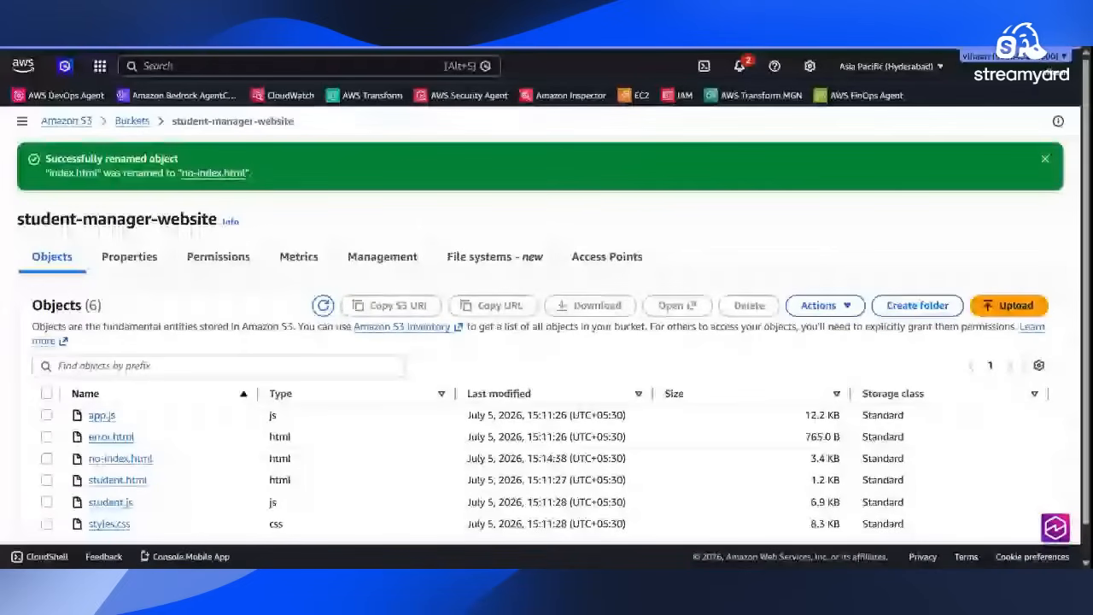
pyautogui.scroll(-1, 547, 384)
pyautogui.click(46, 423)
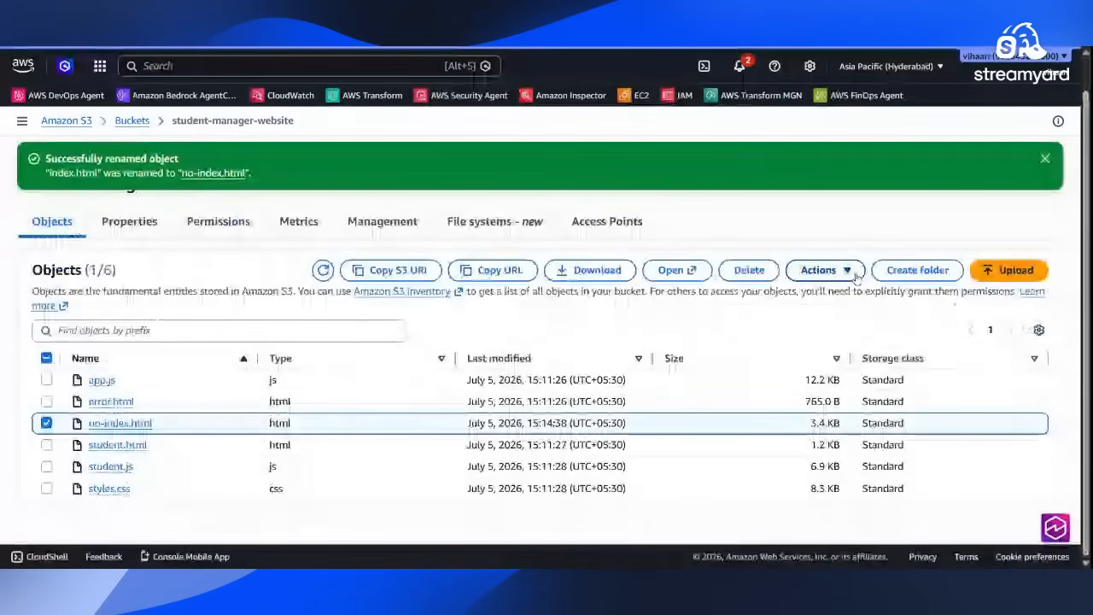
pyautogui.click(857, 270)
pyautogui.click(794, 444)
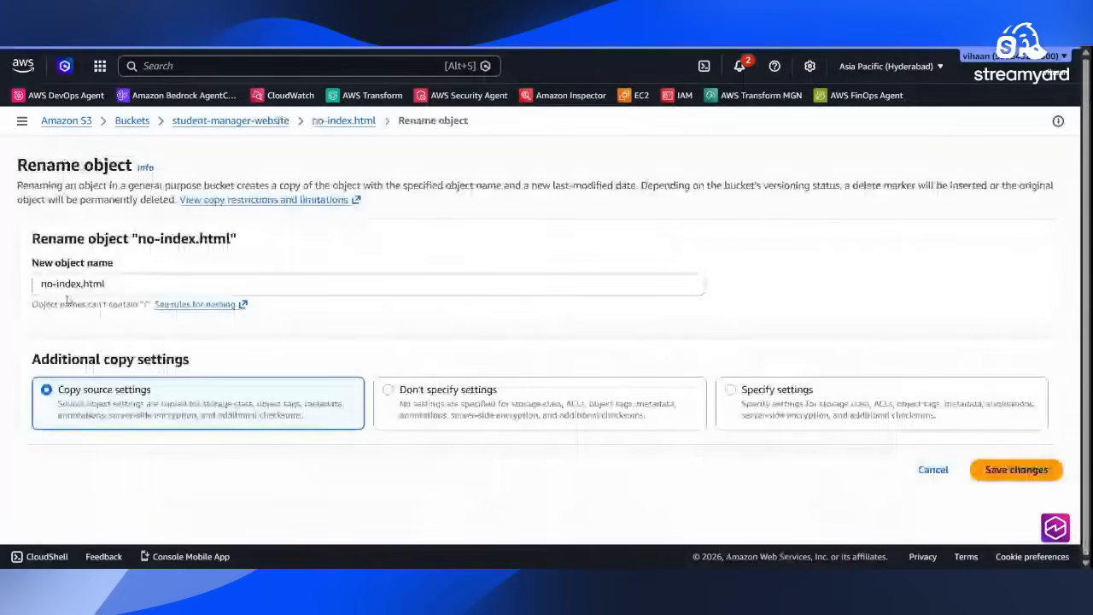
pyautogui.click(54, 283)
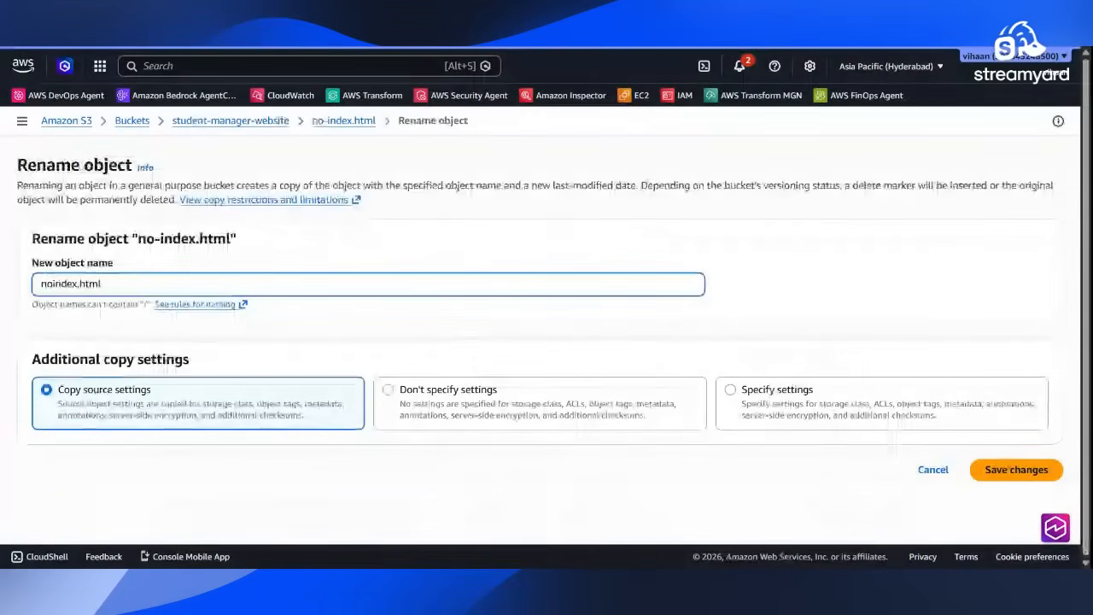
pyautogui.press('BackSpace')
pyautogui.press('BackSpace')
pyautogui.press('BackSpace')
pyautogui.click(1029, 467)
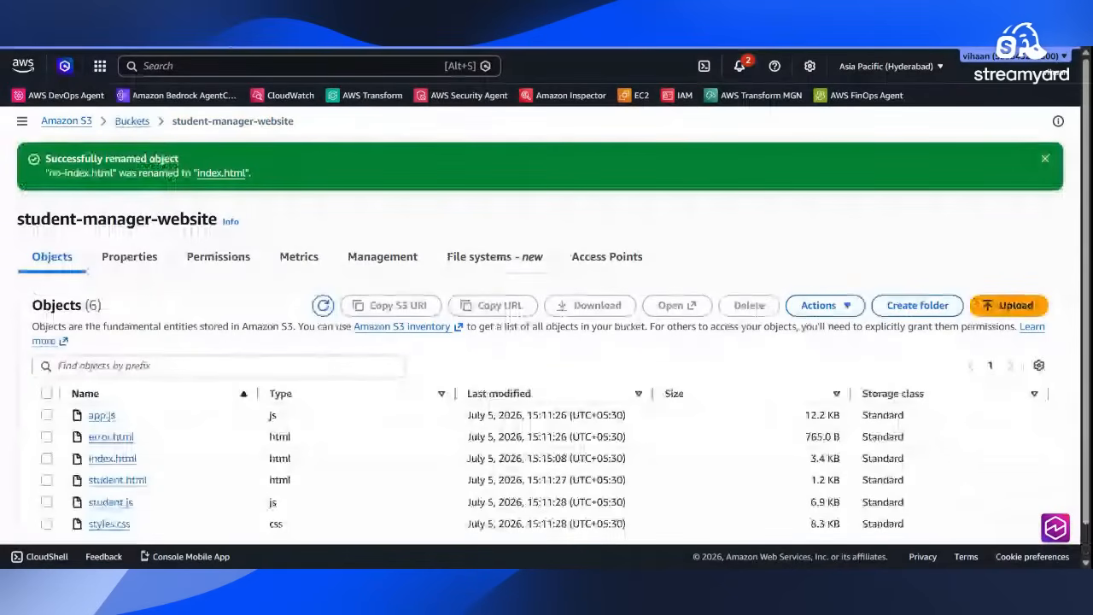
pyautogui.hotkey('ctrl', 'Tab')
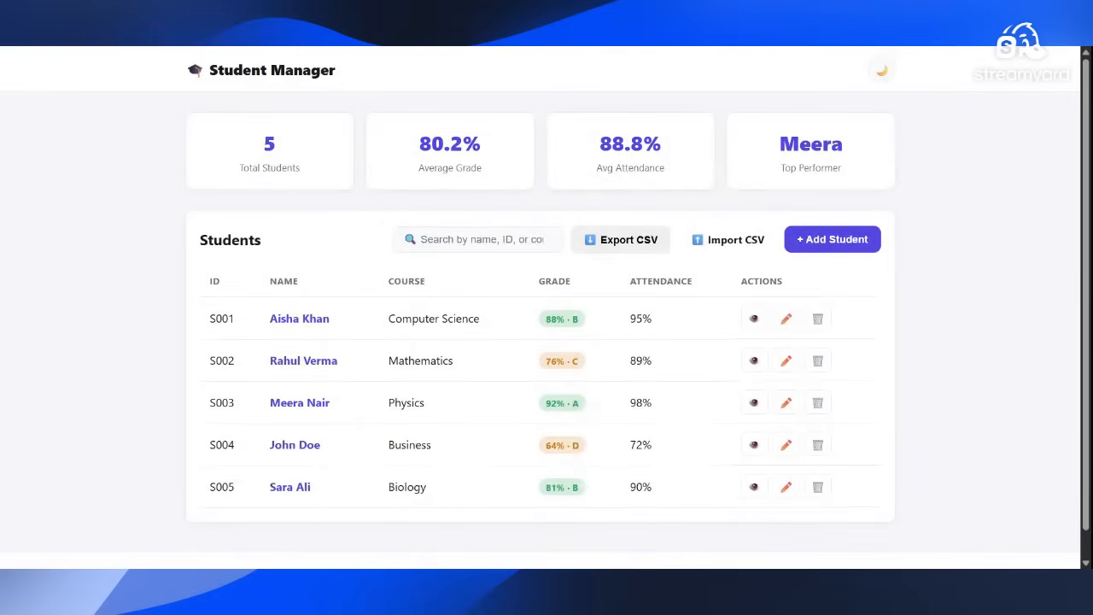
# - Review the bucket's static website hosting properties, its block public access setting and its bucket policy
pyautogui.hotkey('ctrl', 'Tab')
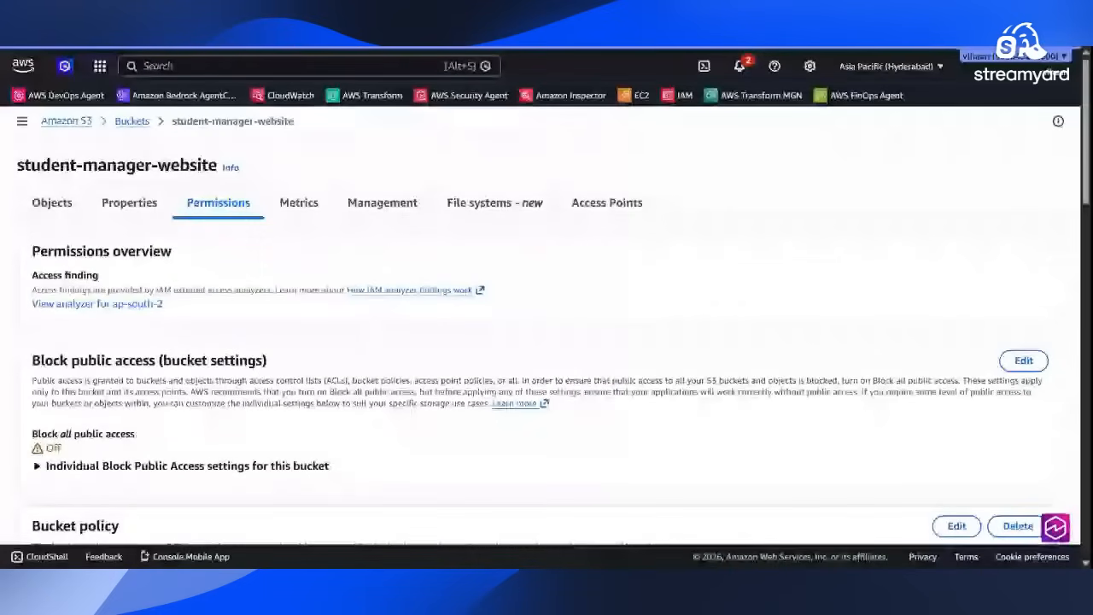
pyautogui.click(128, 202)
pyautogui.scroll(-15, 1086, 558)
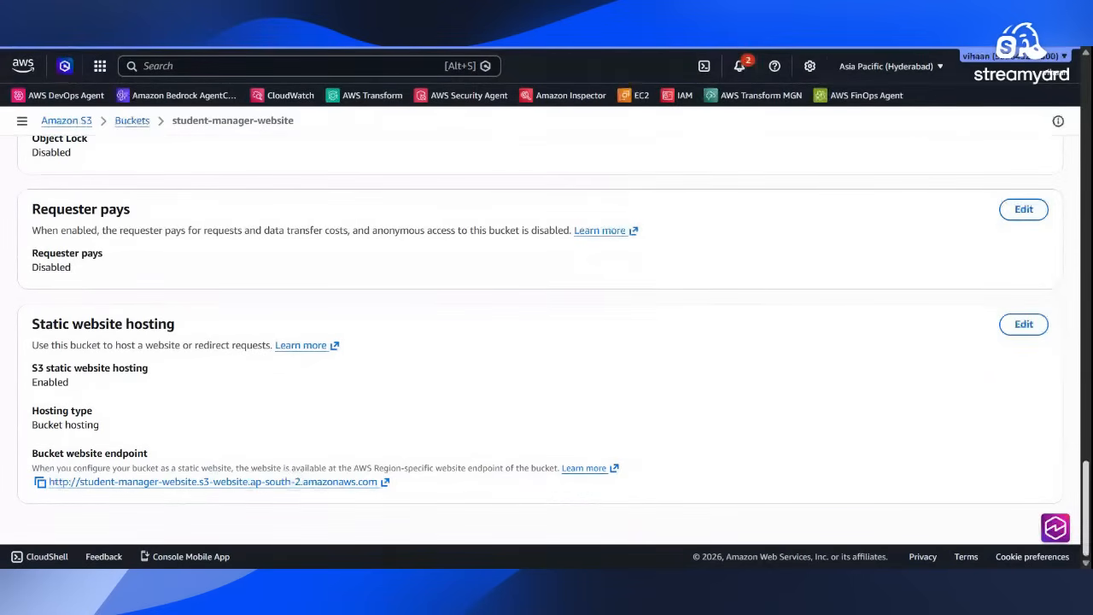
pyautogui.scroll(15, 547, 341)
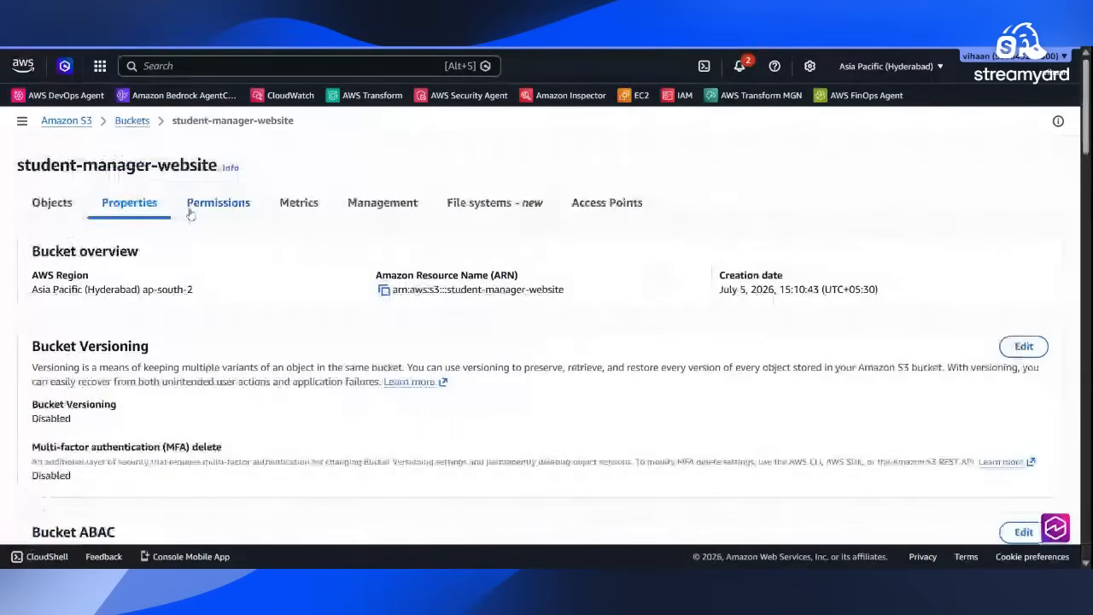
pyautogui.click(213, 203)
pyautogui.scroll(-5, 336, 275)
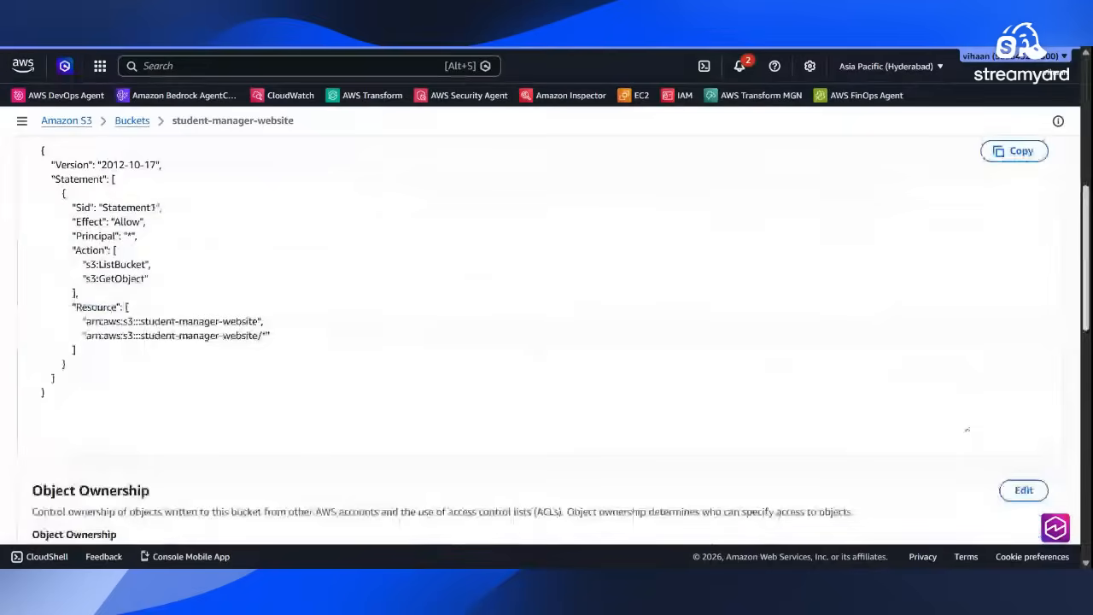
pyautogui.scroll(1, 967, 513)
pyautogui.scroll(3, 332, 365)
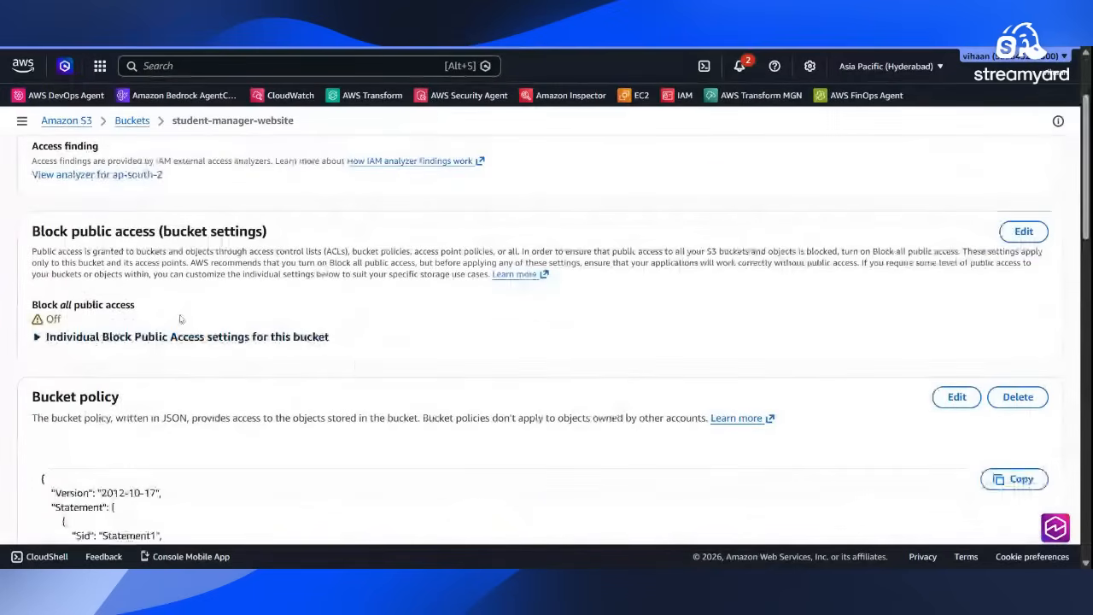
pyautogui.scroll(-1, 1085, 199)
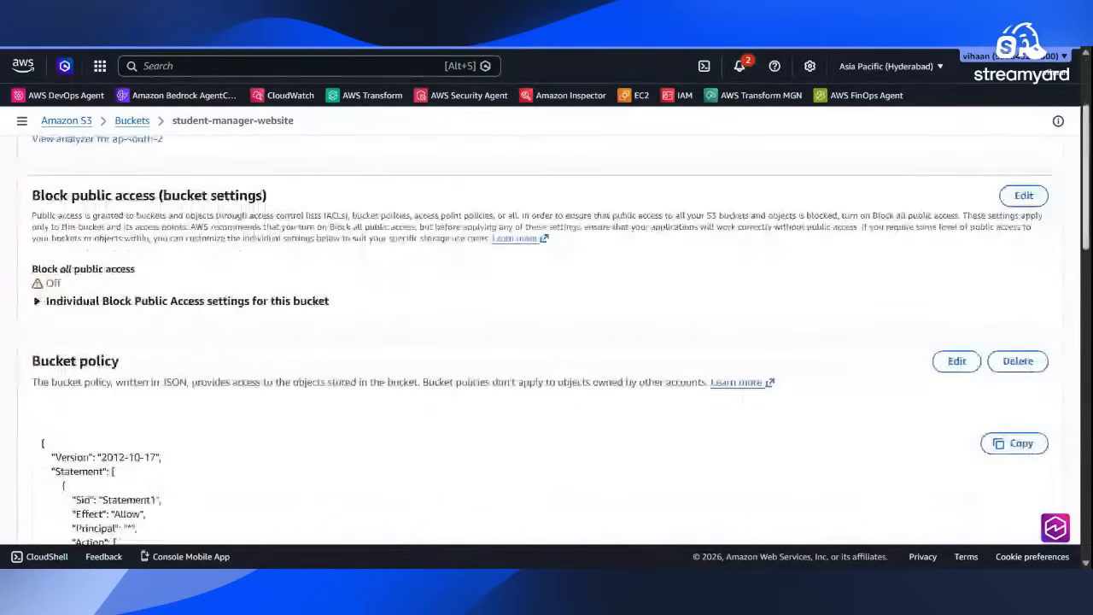
pyautogui.scroll(3, 1085, 199)
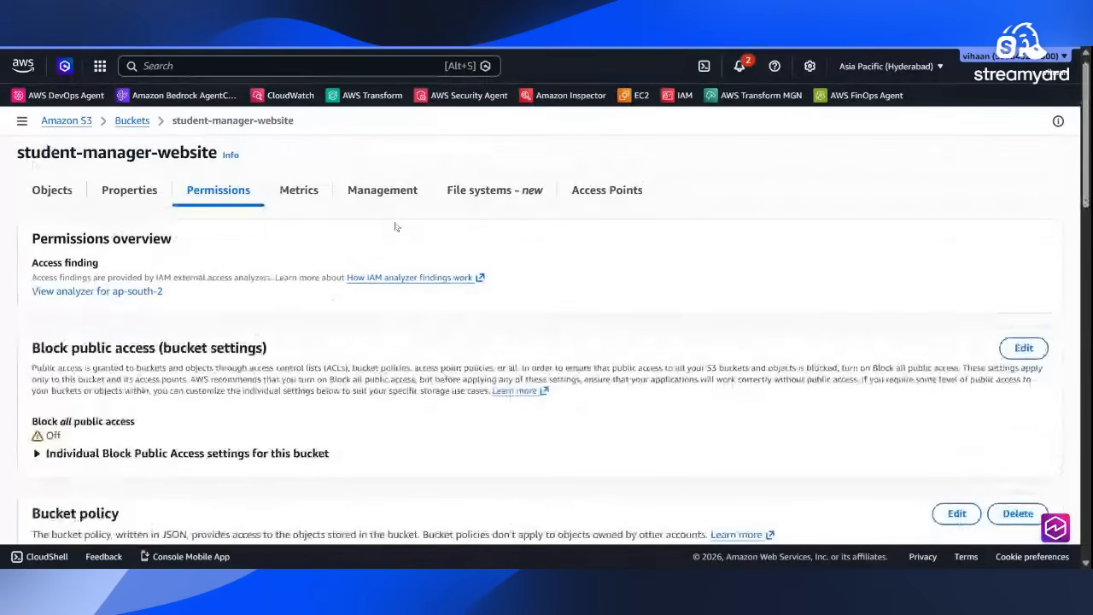
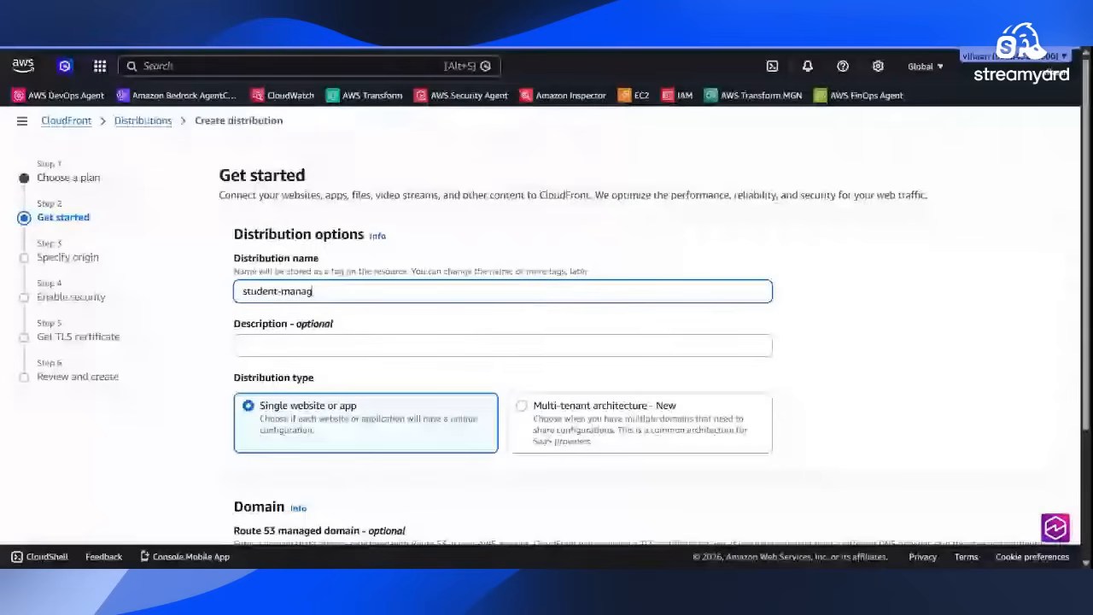
# - Name the CloudFront distribution student-management, keep the Single website or app type, and continue to the origin settings
pyautogui.write('ement')
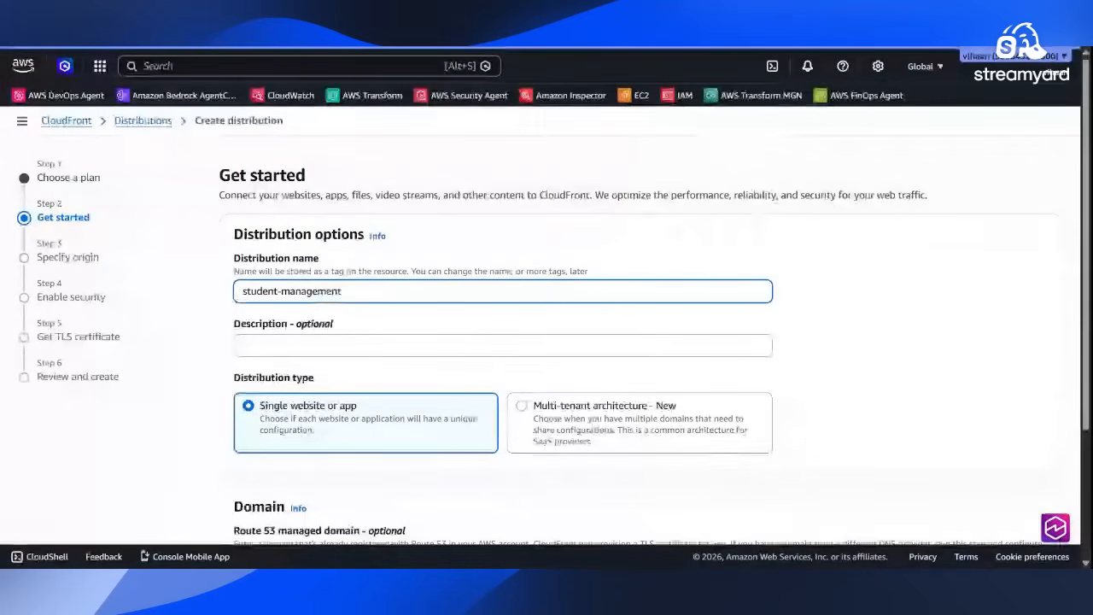
pyautogui.scroll(-3, 1000, 308)
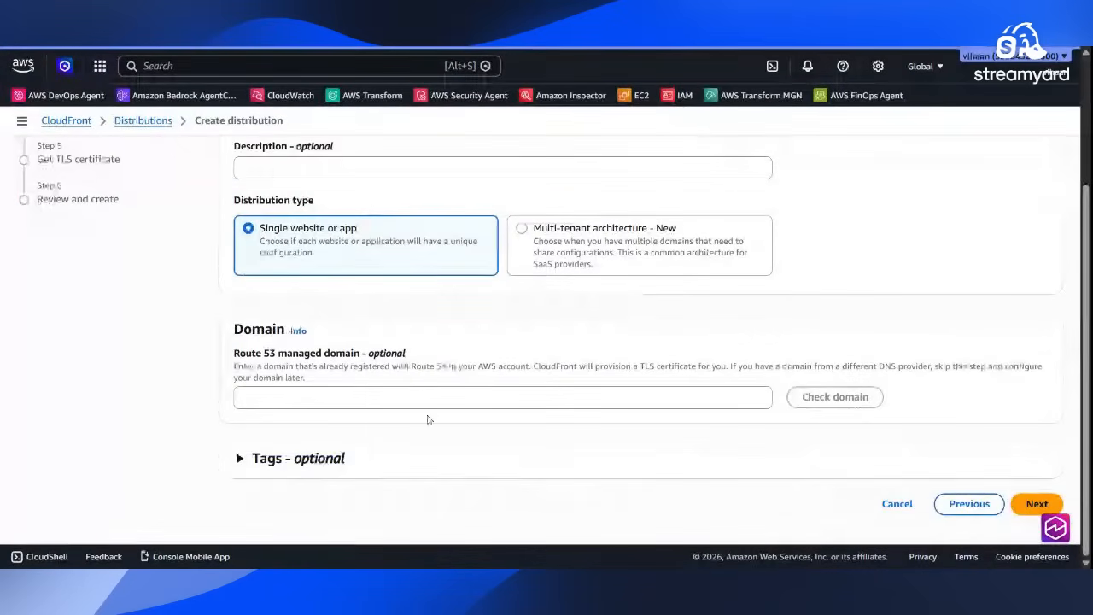
pyautogui.click(1036, 504)
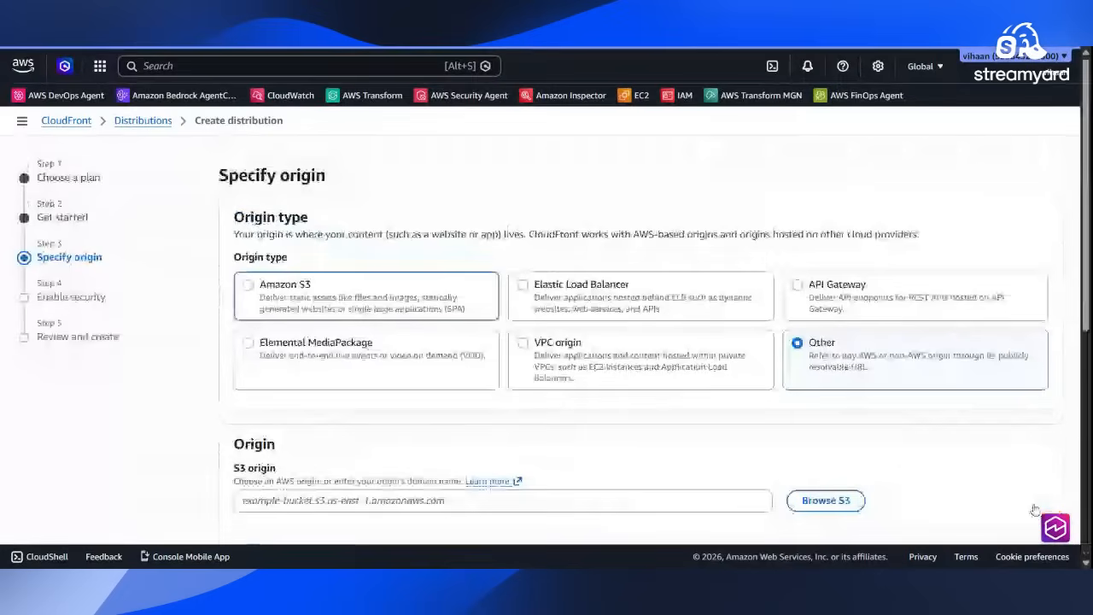
# - Set the student-manager-website bucket as the S3 origin, keeping private bucket access and the recommended origin and cache settings
pyautogui.scroll(-3, 1035, 510)
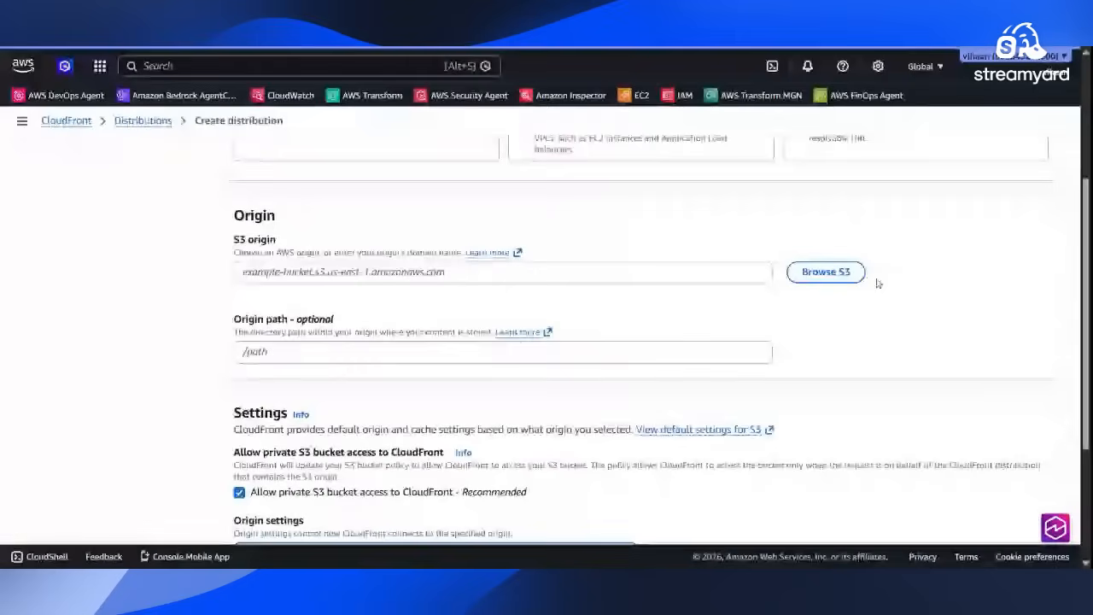
pyautogui.click(824, 272)
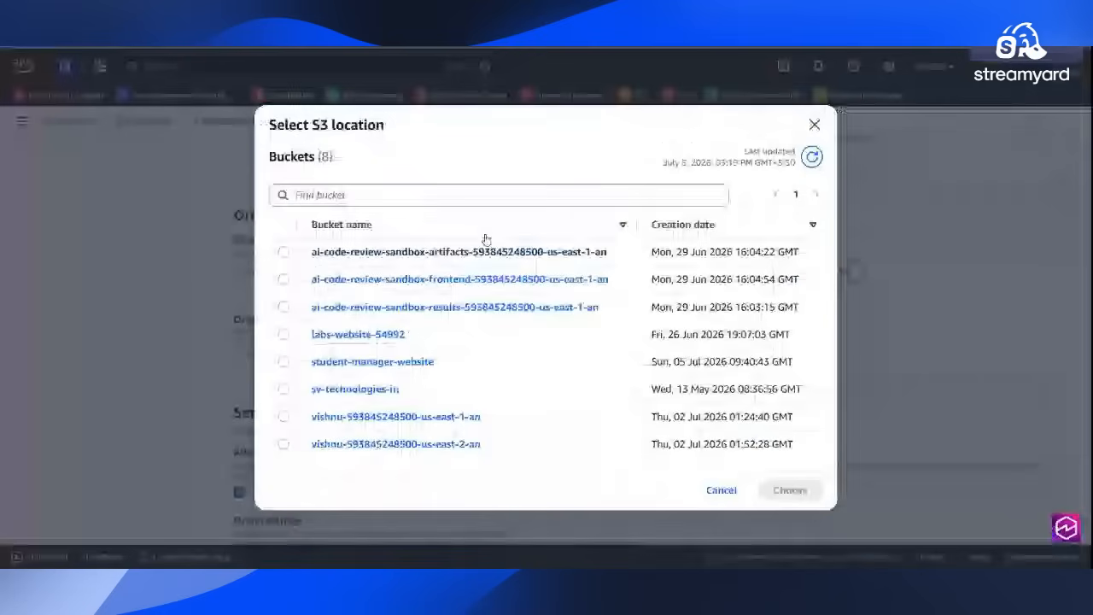
pyautogui.click(283, 361)
pyautogui.click(792, 491)
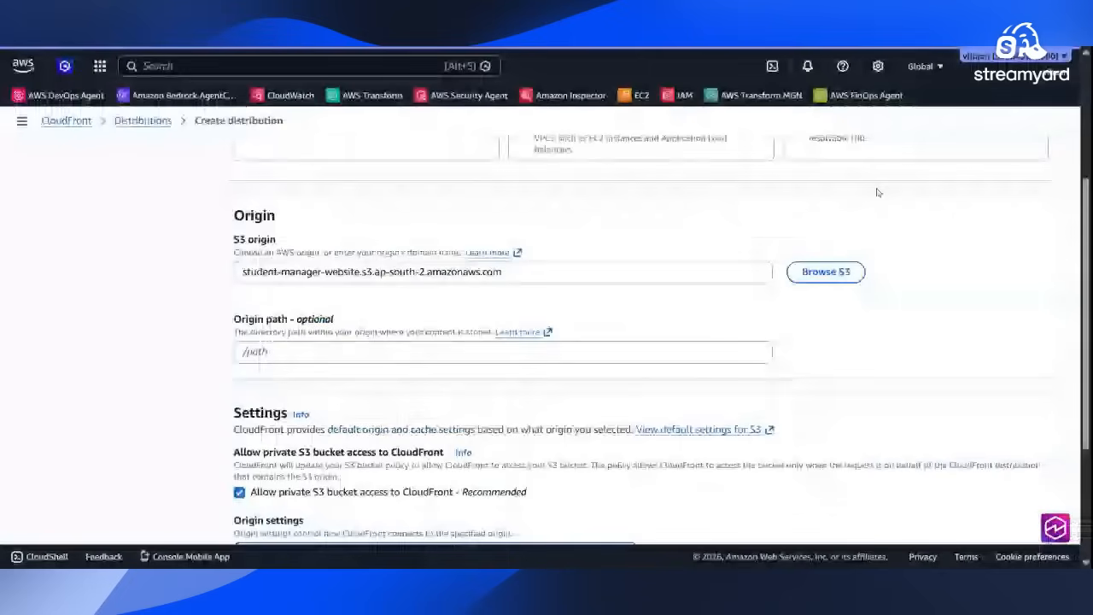
pyautogui.scroll(-2, 878, 191)
pyautogui.scroll(-1, 1081, 352)
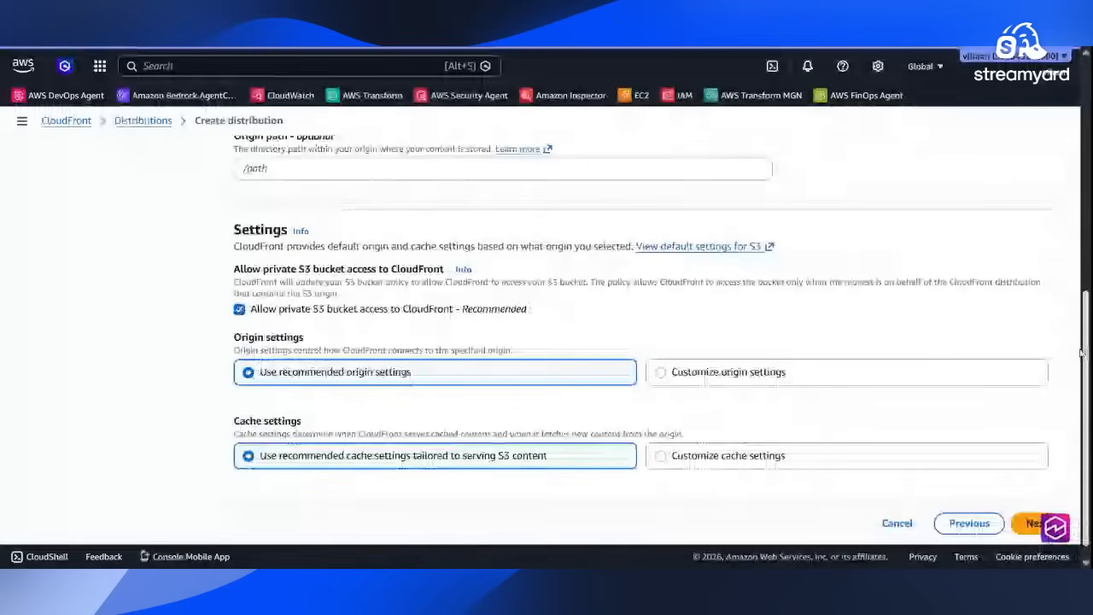
pyautogui.scroll(-1, 1081, 352)
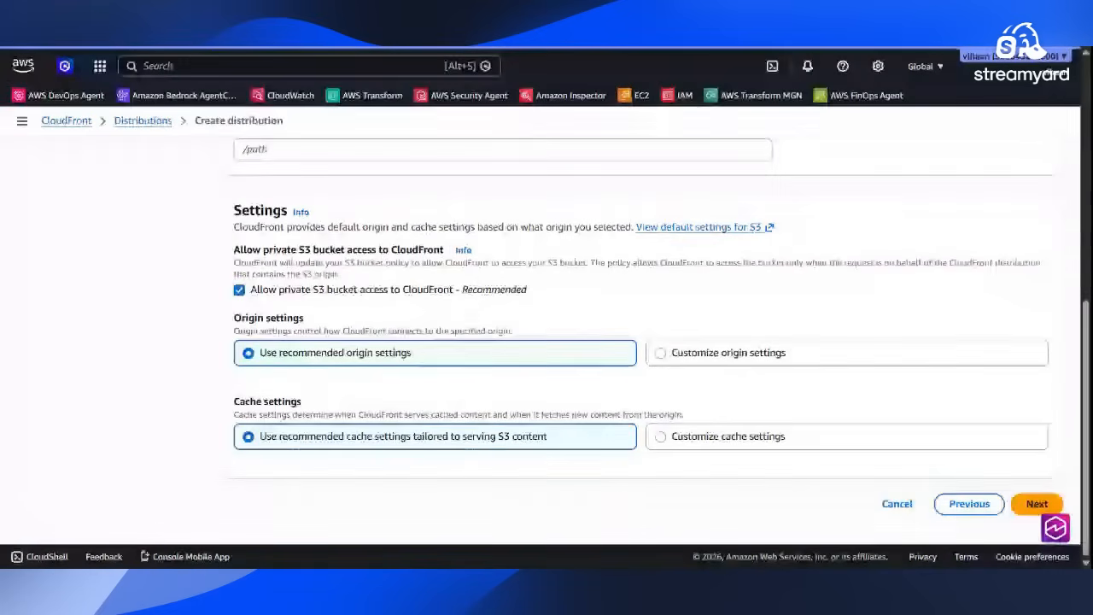
pyautogui.click(1017, 511)
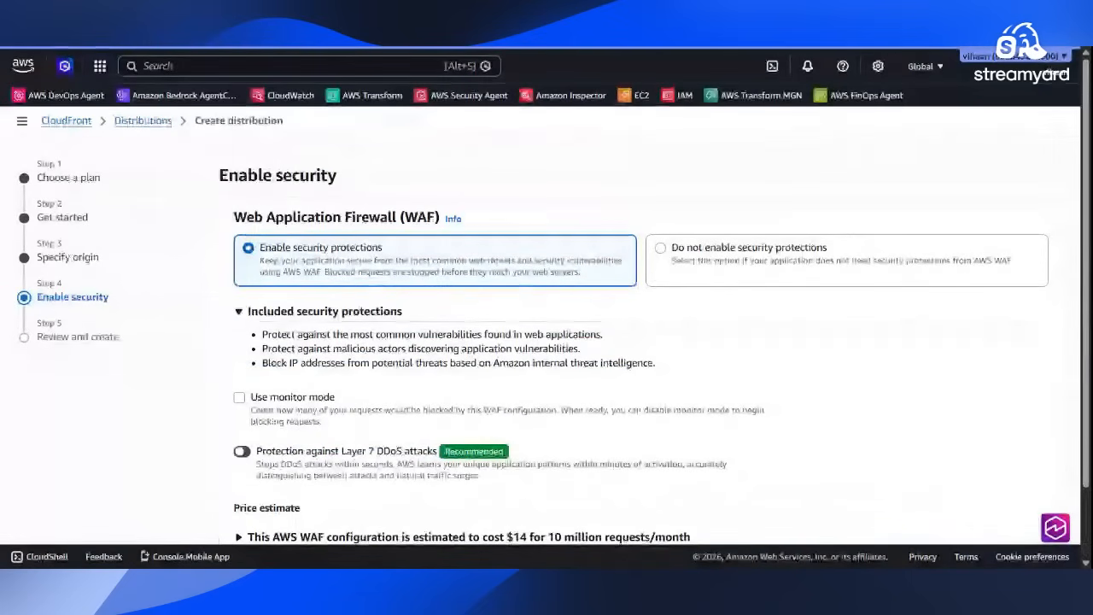
# - Choose not to enable WAF security protections and create the distribution
pyautogui.click(660, 247)
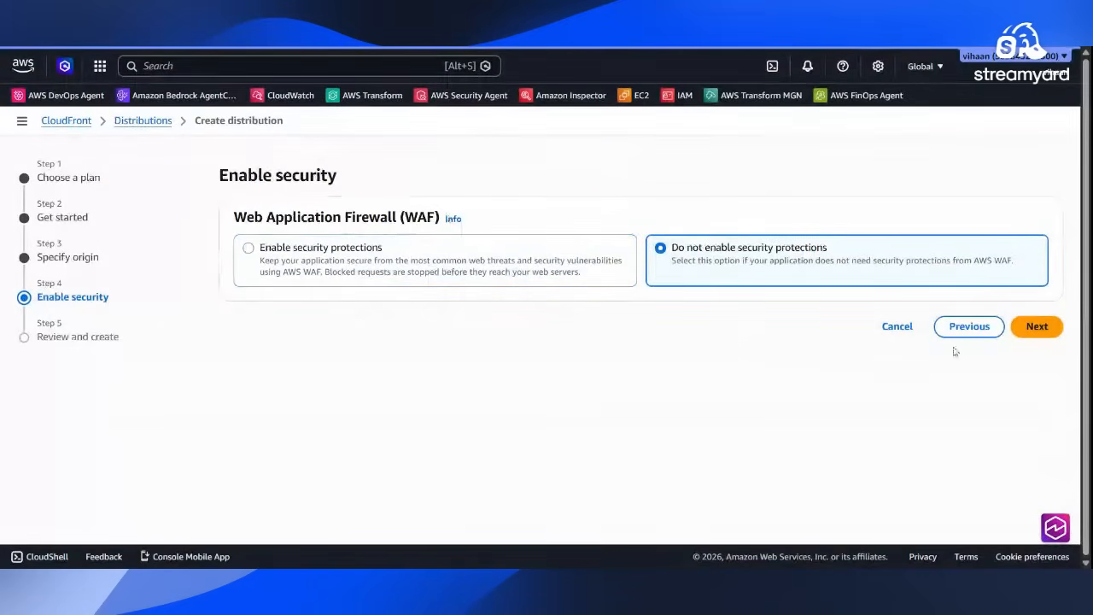
pyautogui.click(1027, 338)
pyautogui.scroll(-5, 1027, 358)
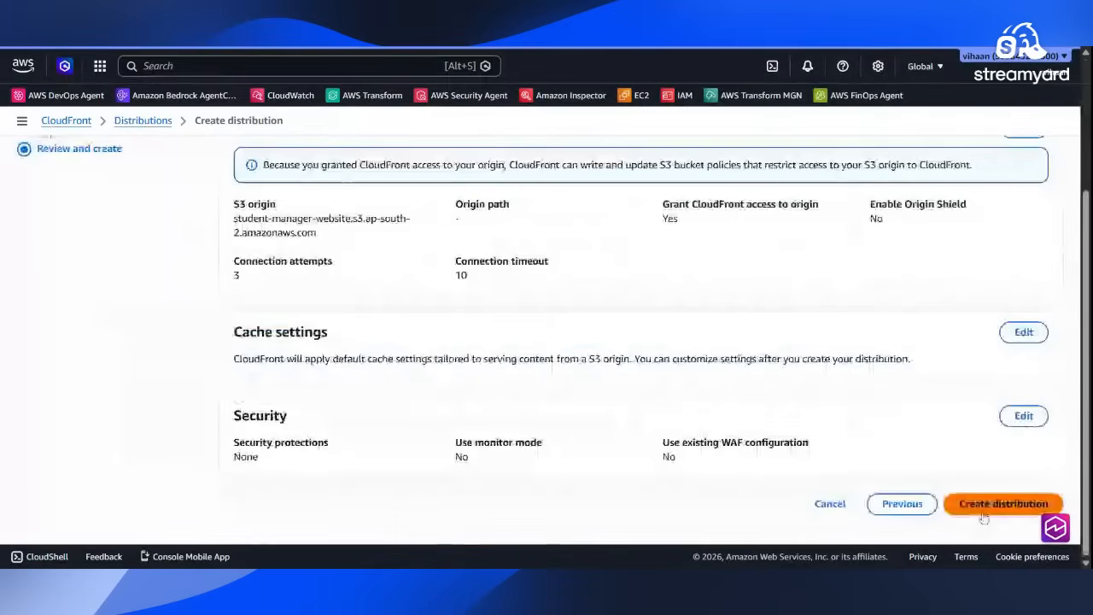
pyautogui.click(991, 511)
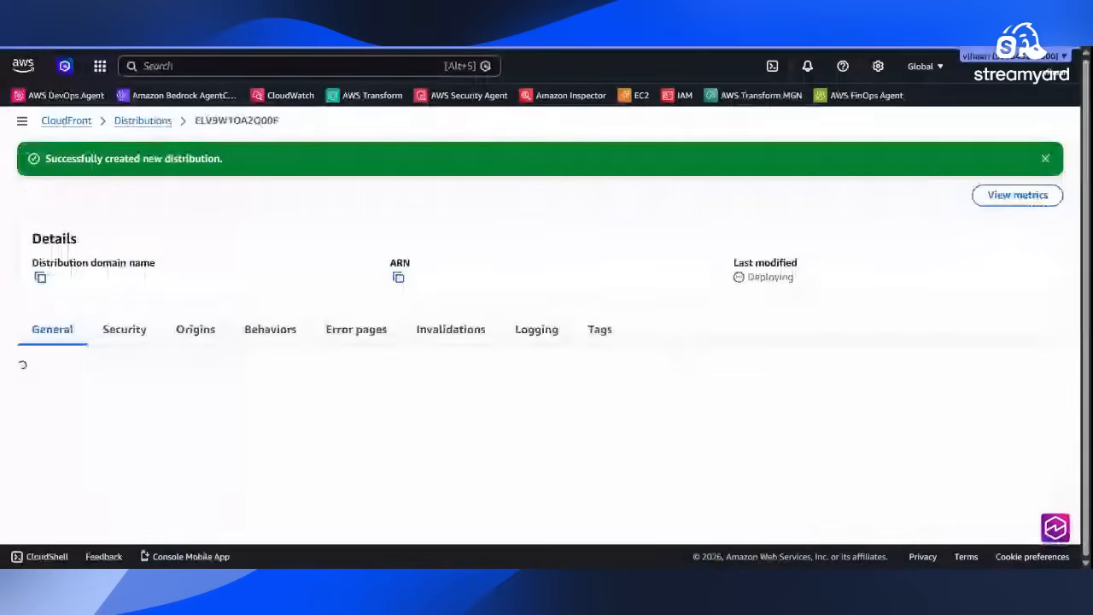
# - Set the student-management distribution's default root object to index.html, save the settings, and copy the distribution domain name
pyautogui.scroll(-3, 546, 359)
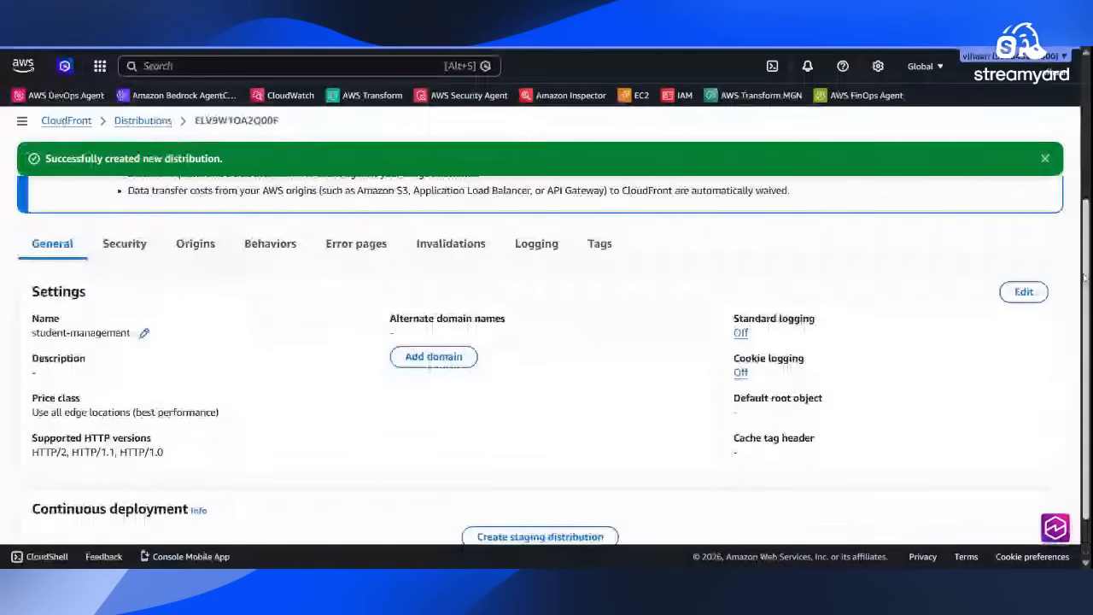
pyautogui.scroll(-1, 1089, 335)
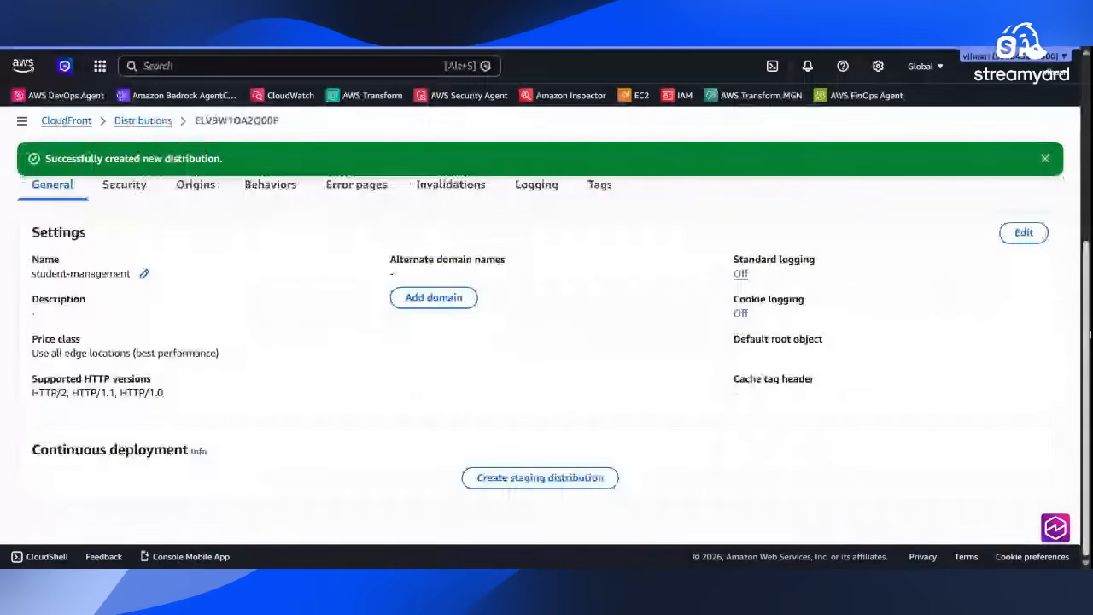
pyautogui.click(1023, 232)
pyautogui.scroll(-5, 366, 277)
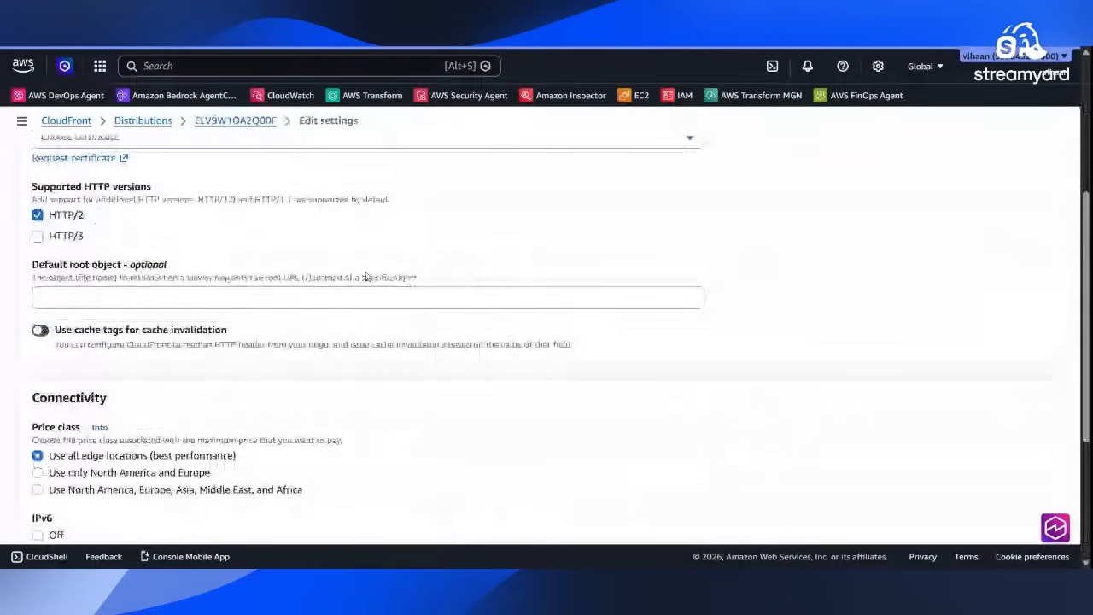
pyautogui.click(366, 296)
pyautogui.write('inde')
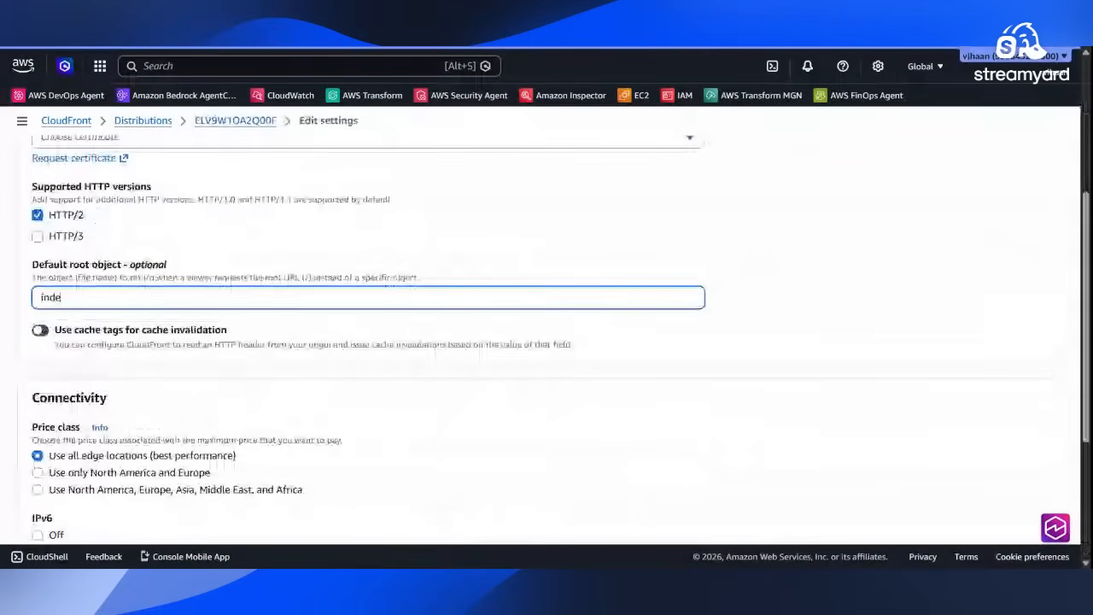
pyautogui.write('x.html')
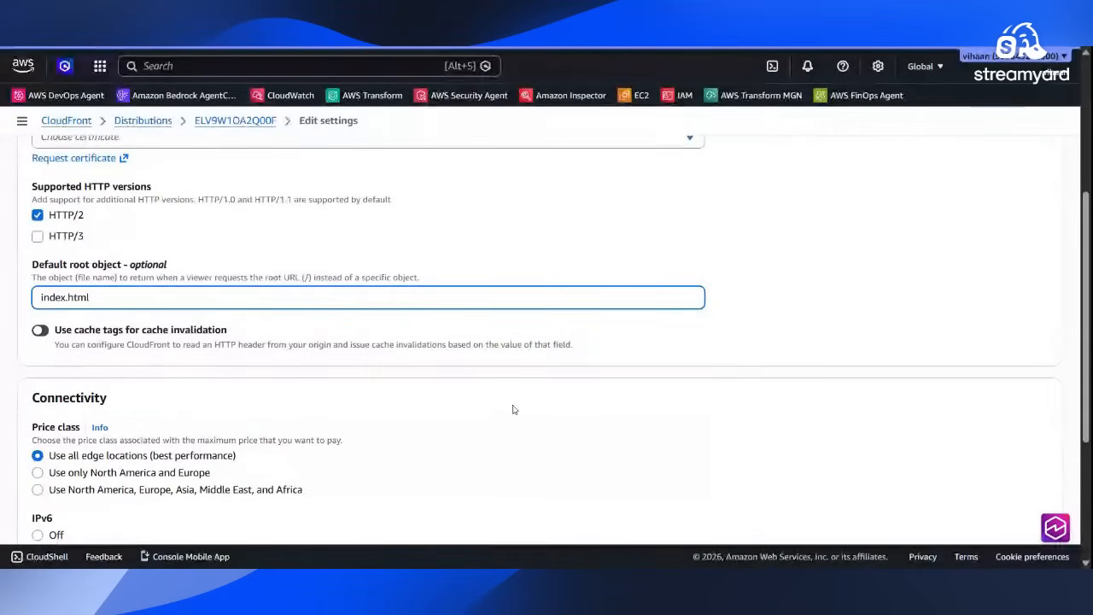
pyautogui.scroll(-5, 513, 409)
pyautogui.click(1027, 503)
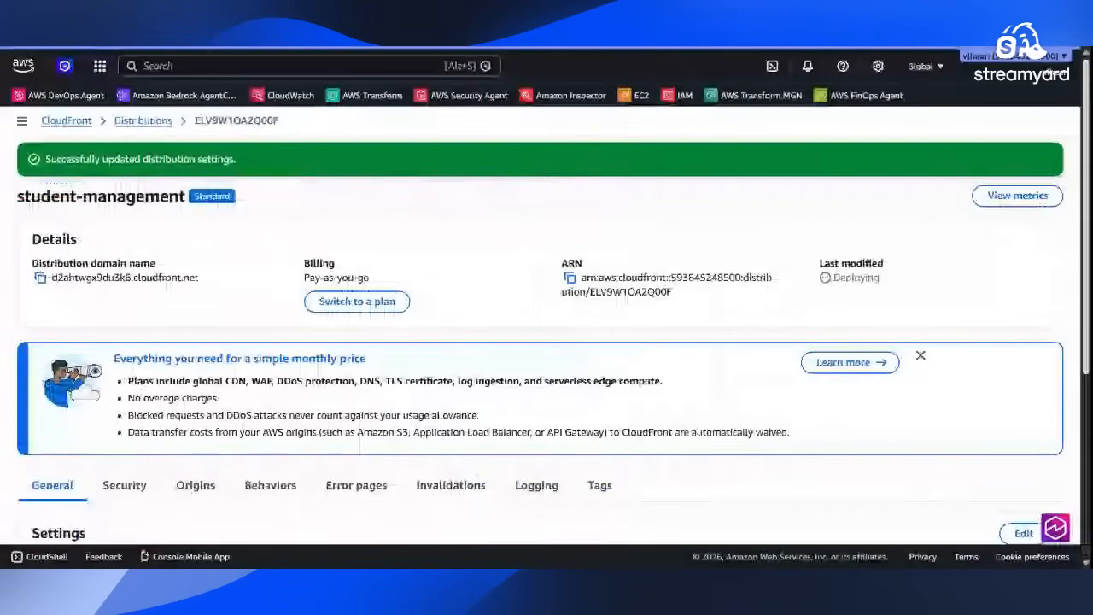
pyautogui.click(40, 277)
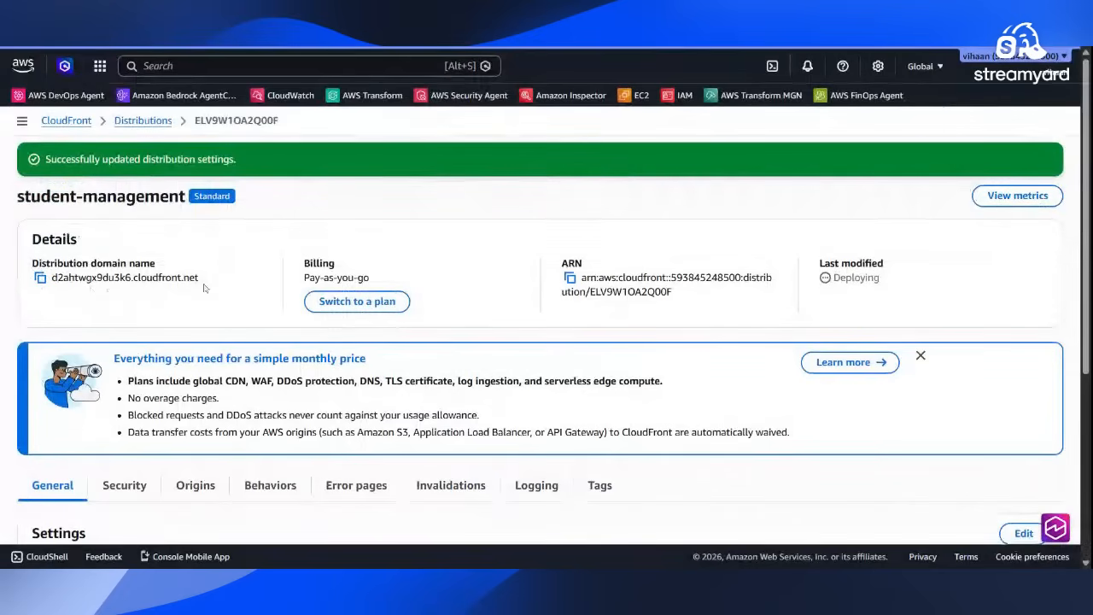
# - Add the students subdomain of the owner's domain as an alternate domain, using the existing wildcard TLS certificate
pyautogui.scroll(-4, 920, 210)
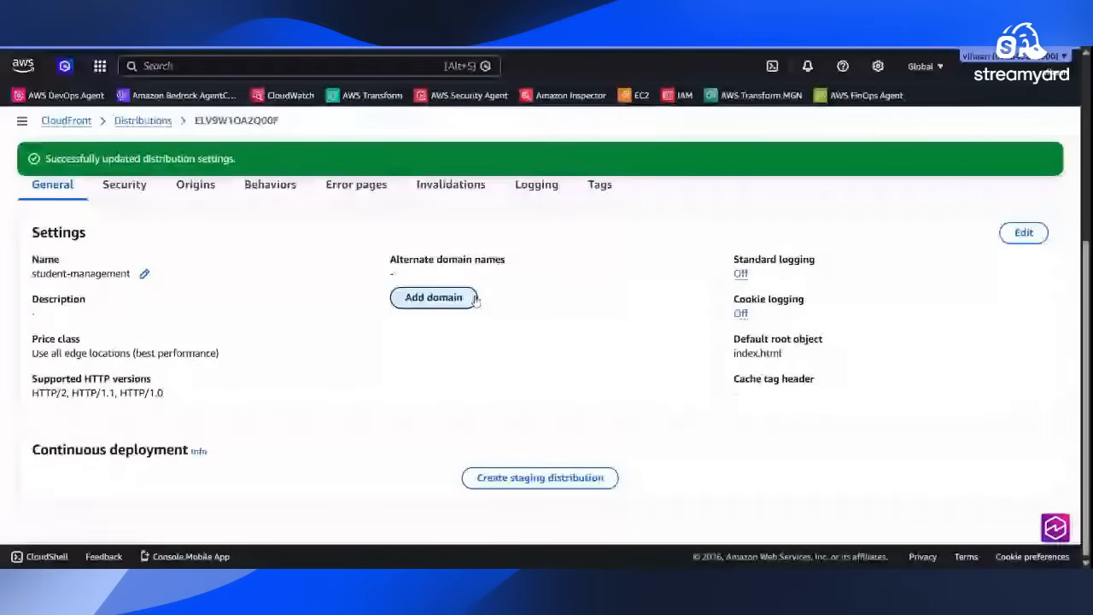
pyautogui.click(434, 298)
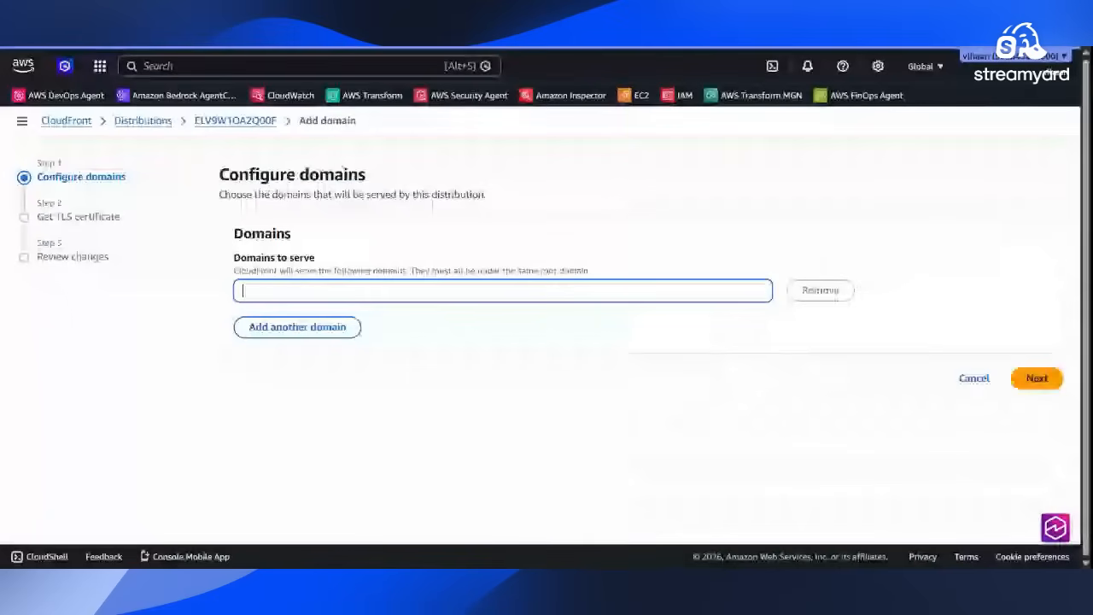
pyautogui.write('st')
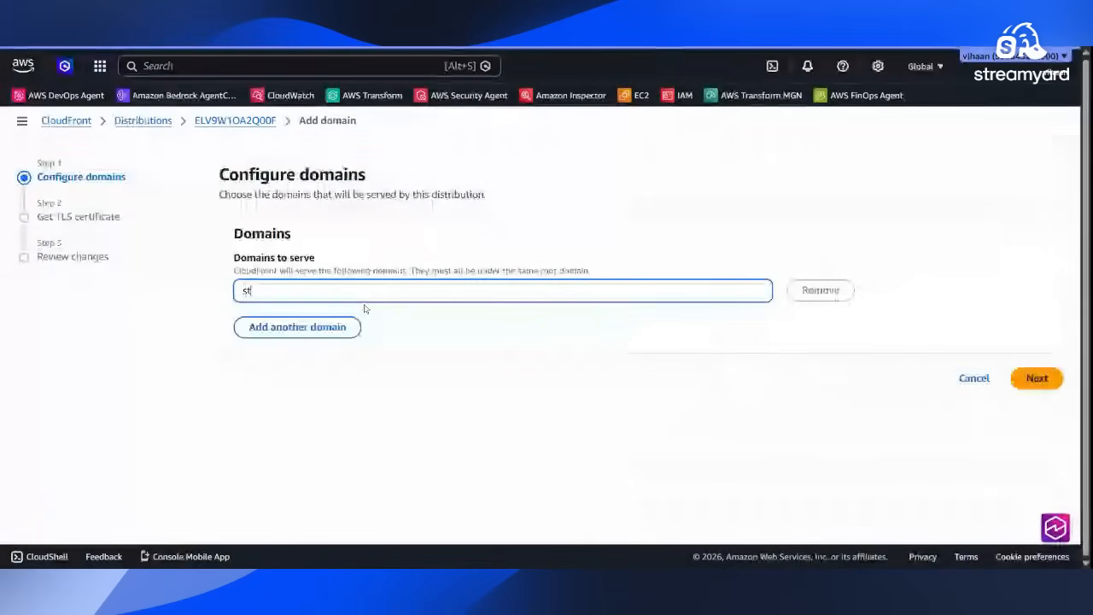
pyautogui.write('udenst')
pyautogui.press('BackSpace')
pyautogui.press('BackSpace')
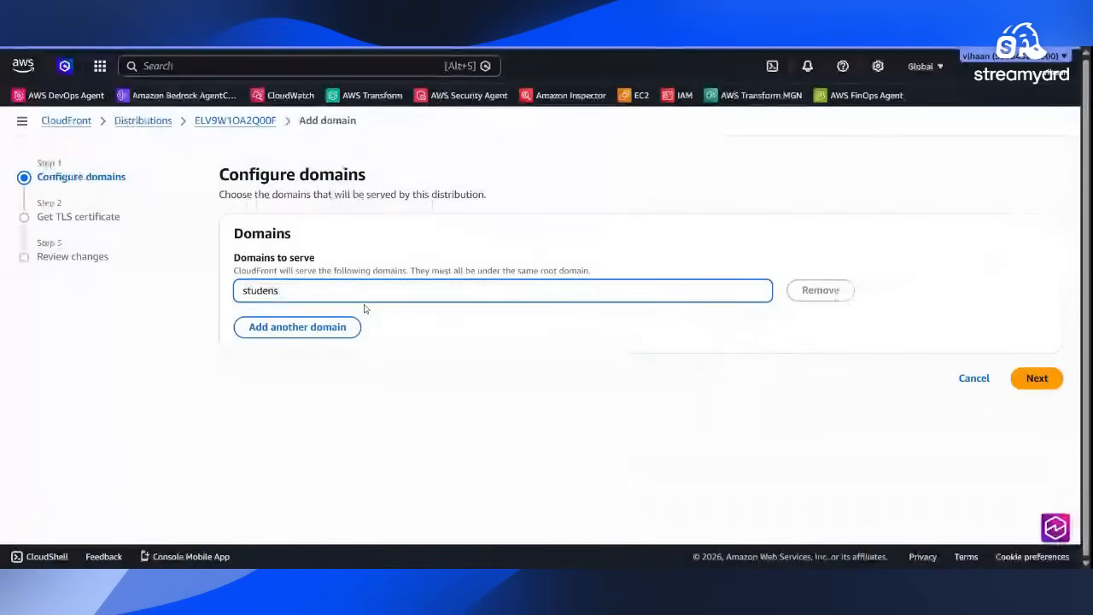
pyautogui.write('ts.vi')
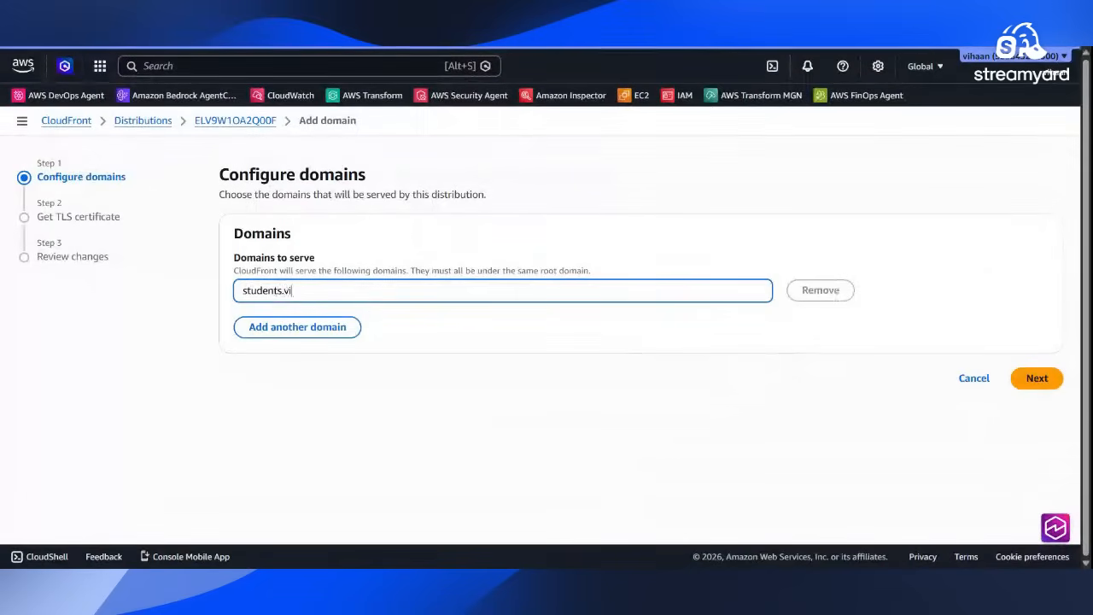
pyautogui.write('shnurachapudi.')
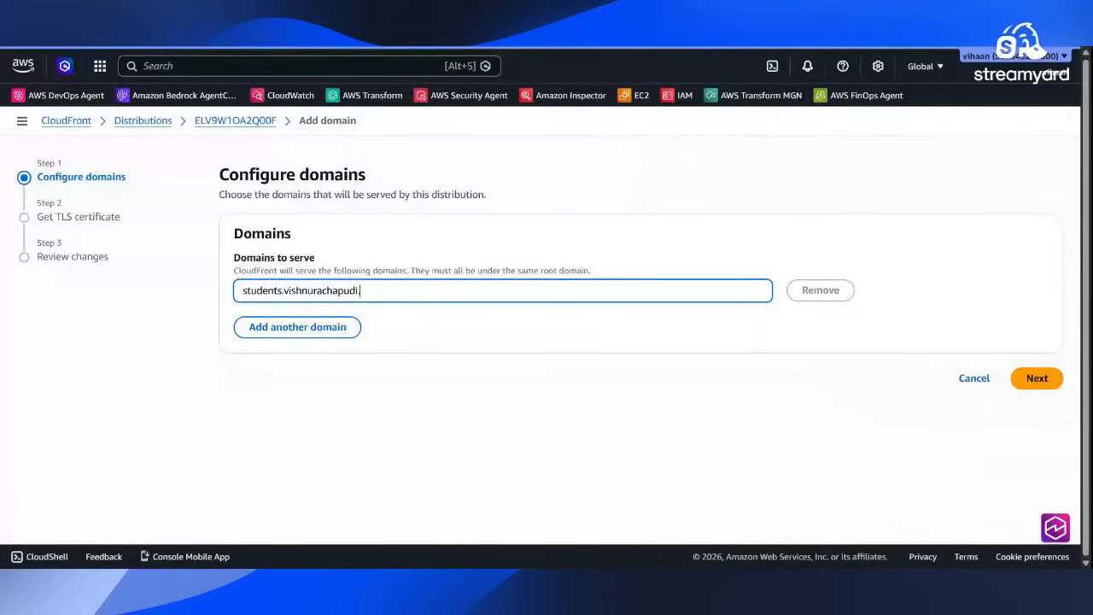
pyautogui.write('com')
pyautogui.click(1037, 378)
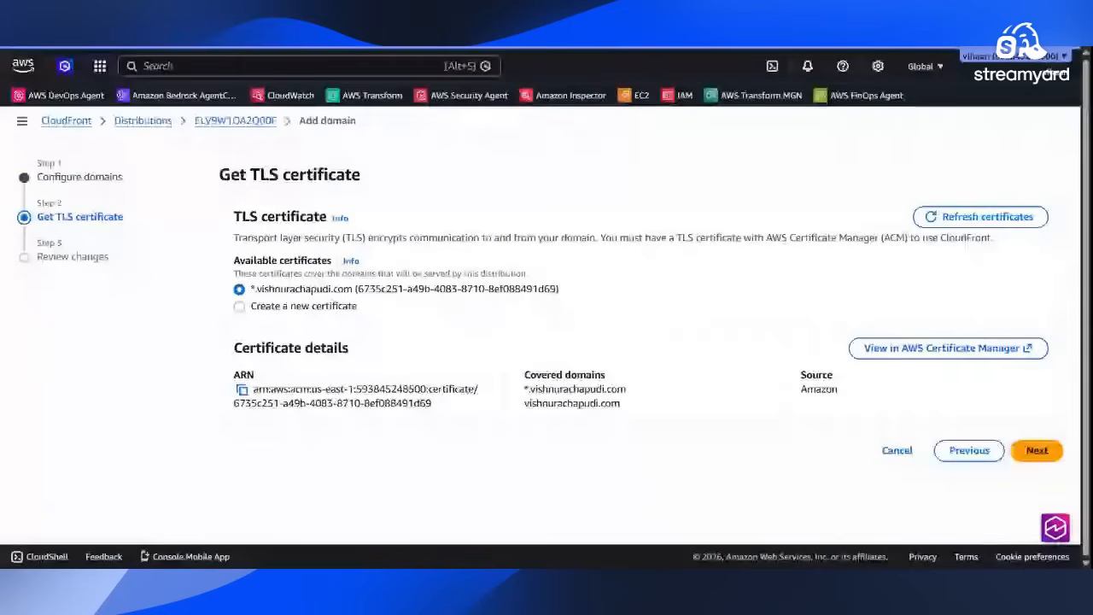
pyautogui.click(1049, 455)
pyautogui.click(1034, 431)
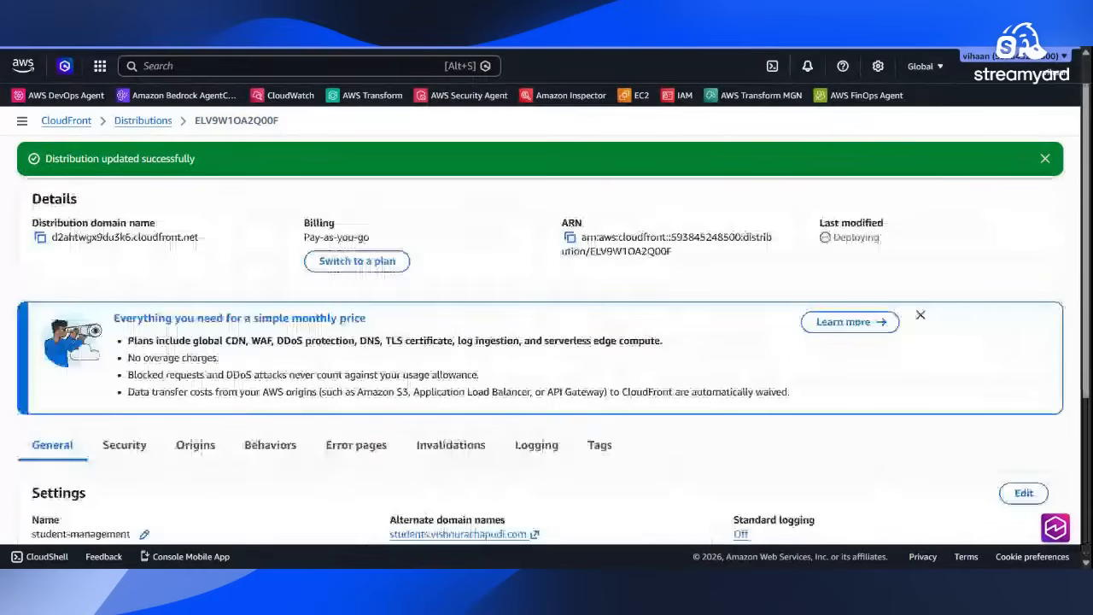
# - Review the distribution's details and general settings, and test its alternate domain in the browser
pyautogui.scroll(-1, 547, 341)
pyautogui.scroll(-3, 1089, 401)
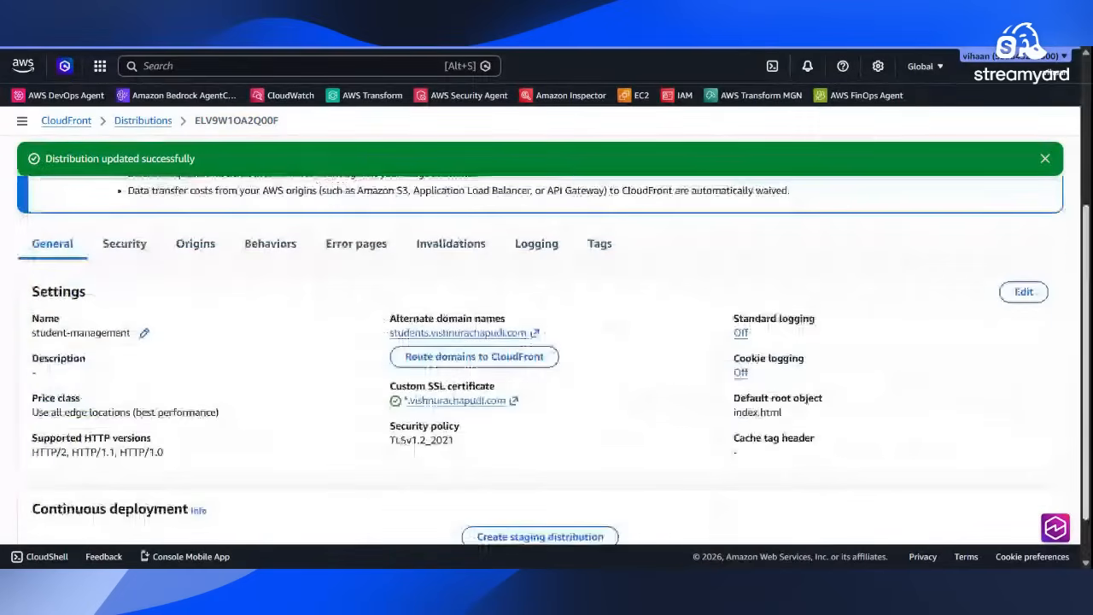
pyautogui.scroll(1, 1090, 401)
pyautogui.scroll(4, 1089, 402)
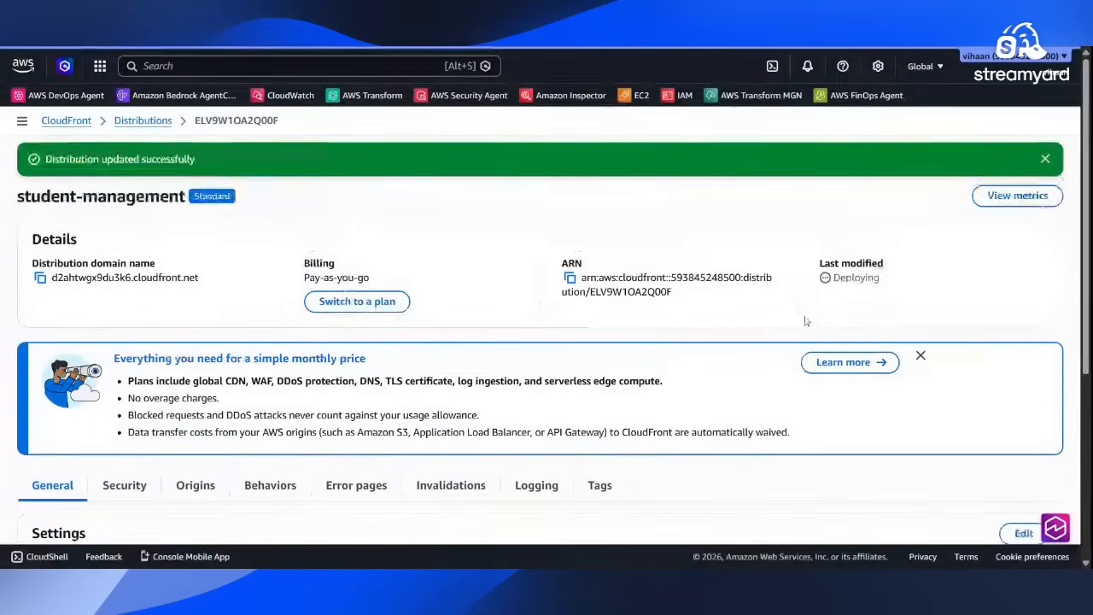
pyautogui.scroll(-6, 1090, 401)
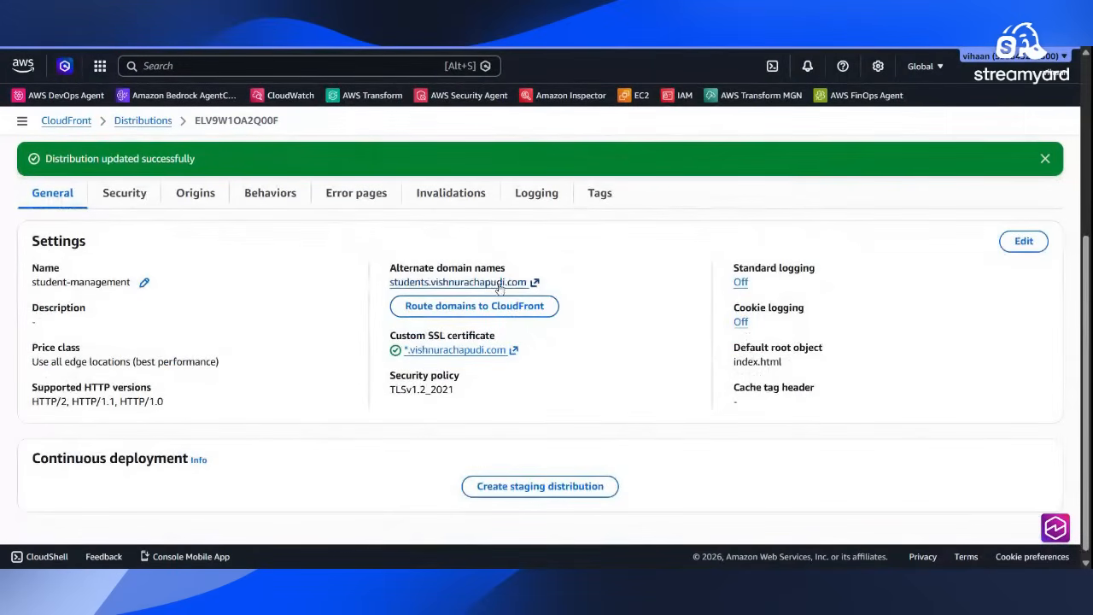
pyautogui.scroll(1, 499, 289)
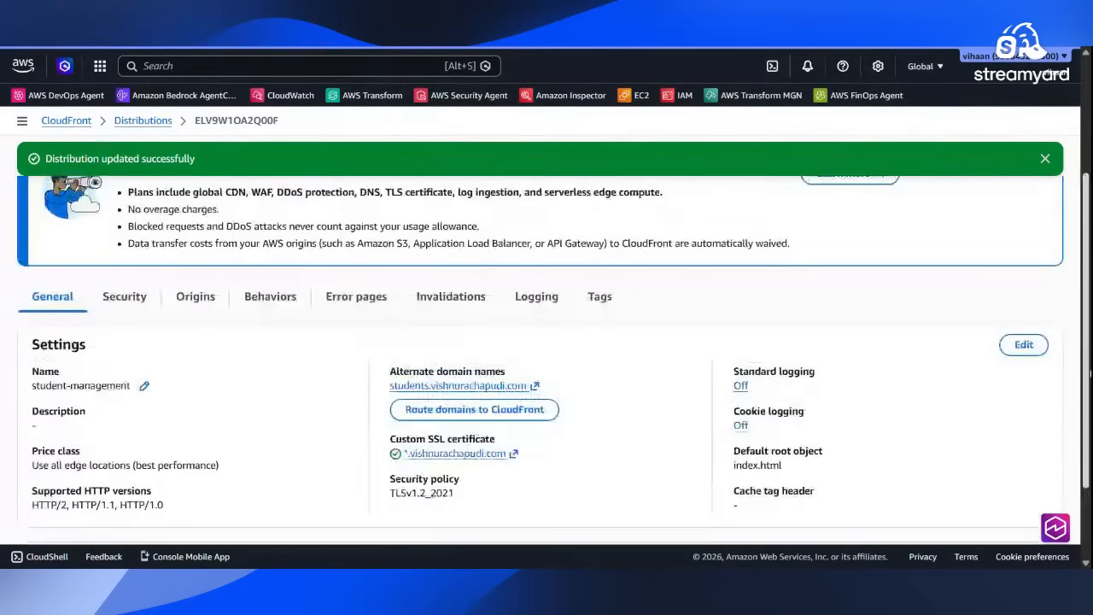
pyautogui.click(455, 386)
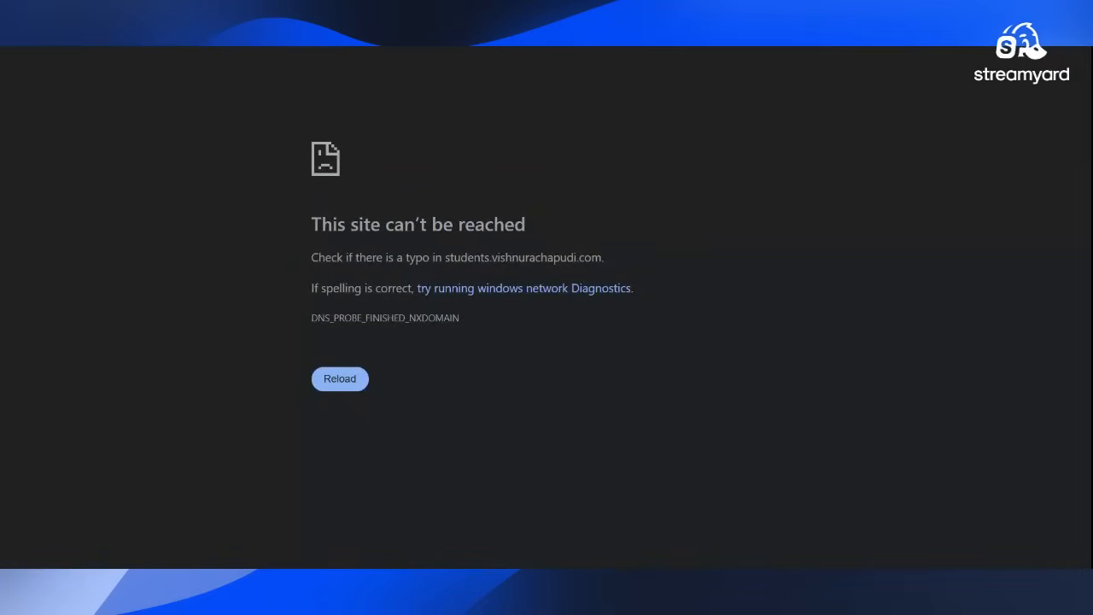
pyautogui.hotkey('ctrl', 'w')
# - Open the student-manager-website bucket in S3 and go to its block public access settings
pyautogui.hotkey('alt', 's')
pyautogui.write('s3')
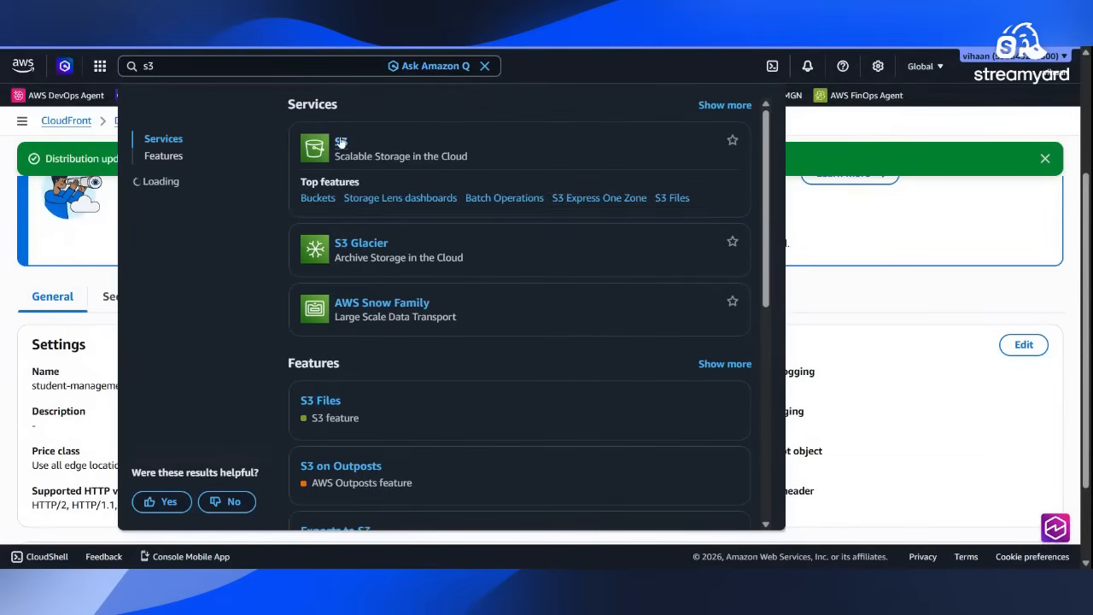
pyautogui.press('Return')
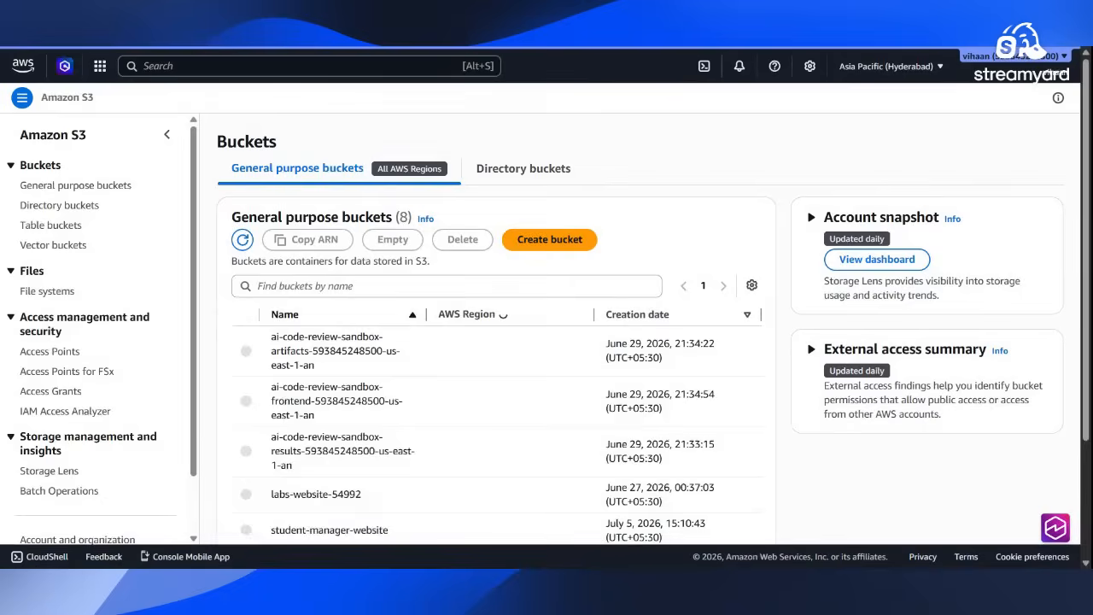
pyautogui.scroll(-2, 345, 382)
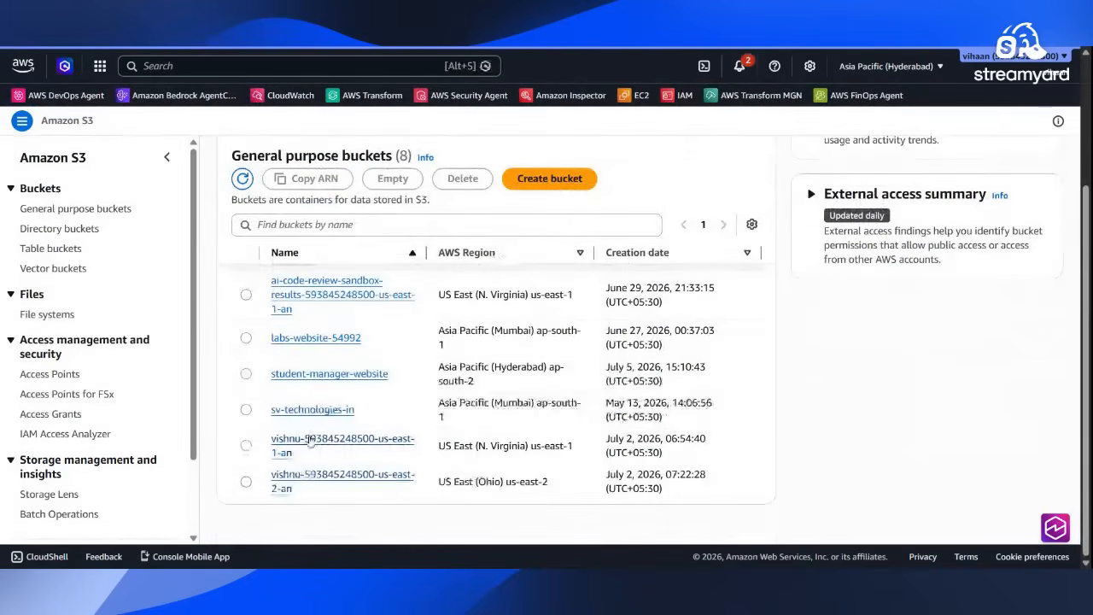
pyautogui.click(329, 374)
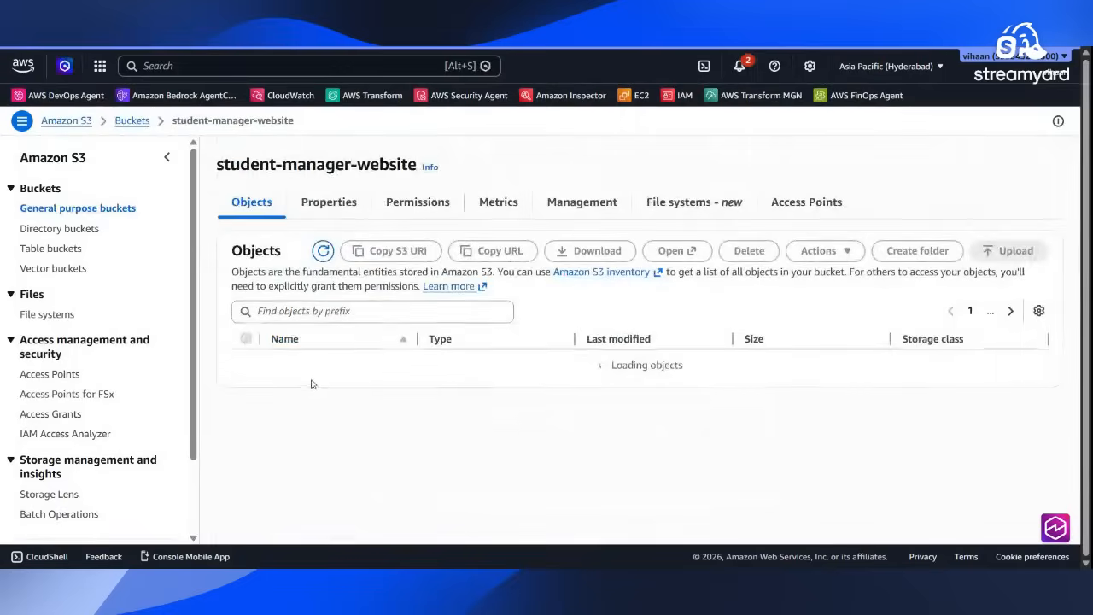
pyautogui.click(329, 137)
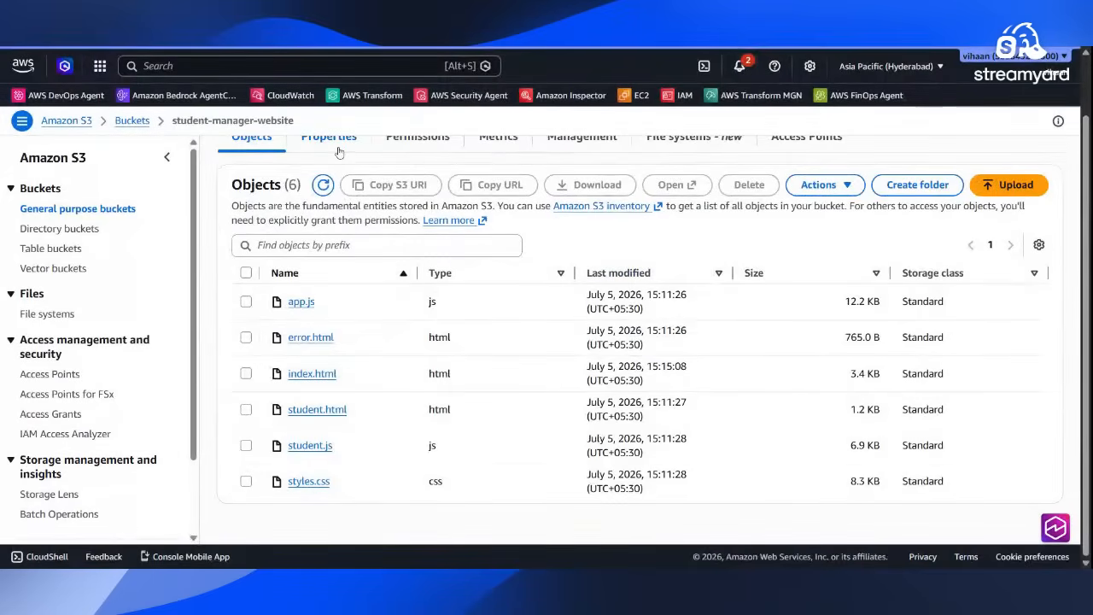
pyautogui.scroll(-3, 916, 145)
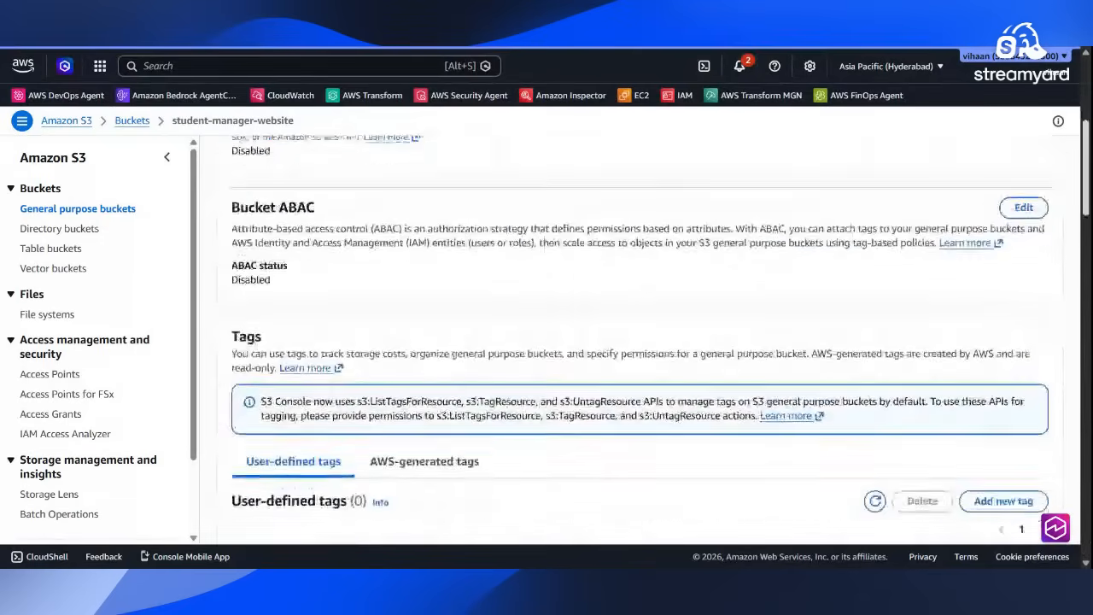
pyautogui.scroll(5, 683, 213)
pyautogui.click(435, 203)
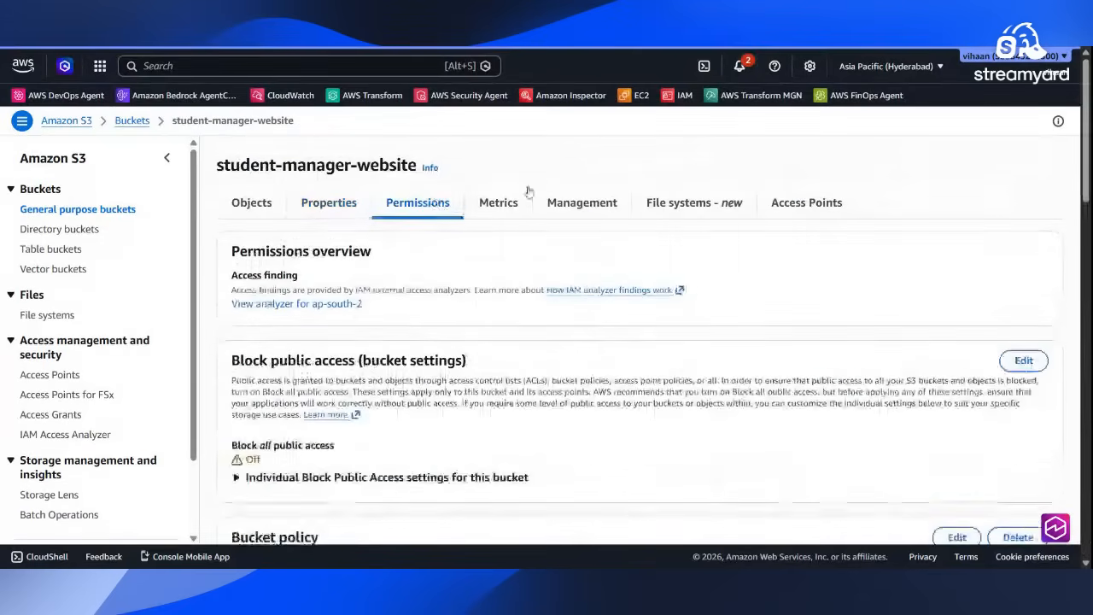
pyautogui.scroll(-3, 949, 268)
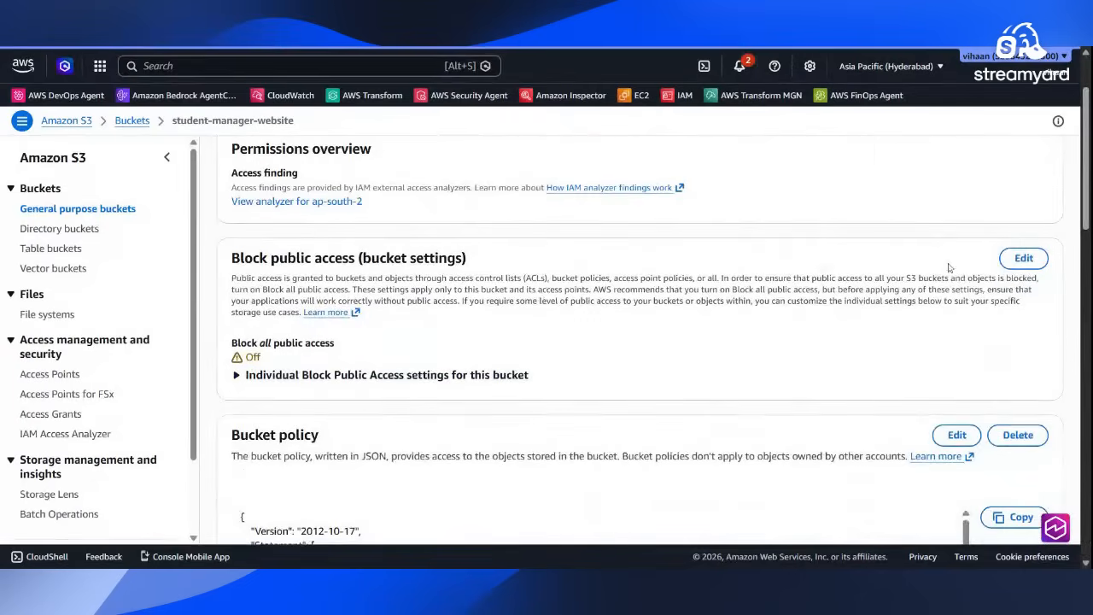
# - Turn on Block all public access for the bucket and confirm the change
pyautogui.click(1023, 258)
pyautogui.click(236, 286)
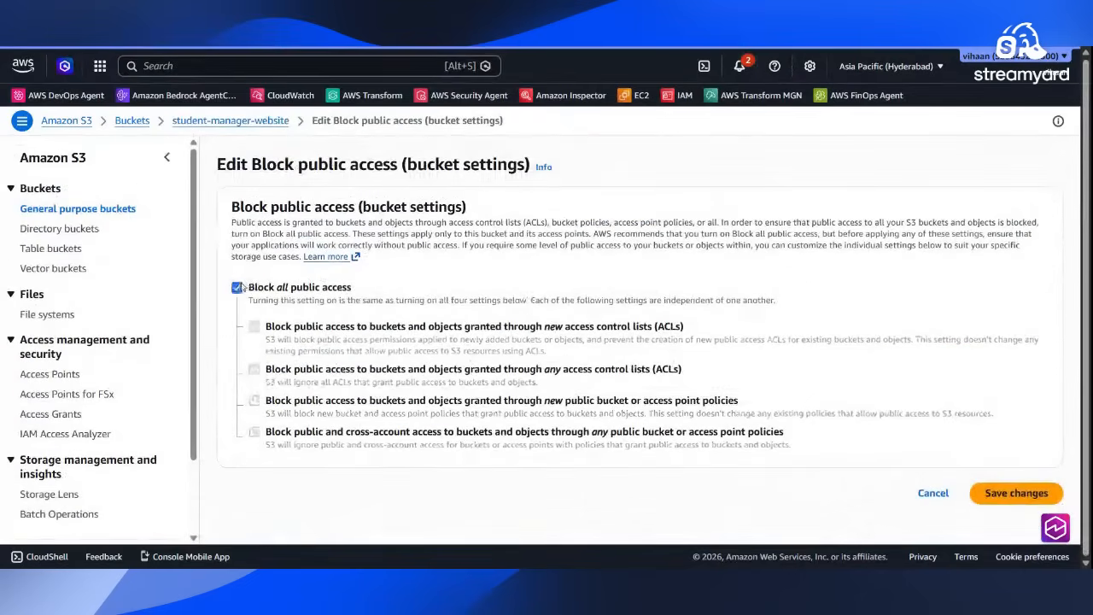
pyautogui.click(1015, 493)
pyautogui.click(654, 340)
pyautogui.write('confirm')
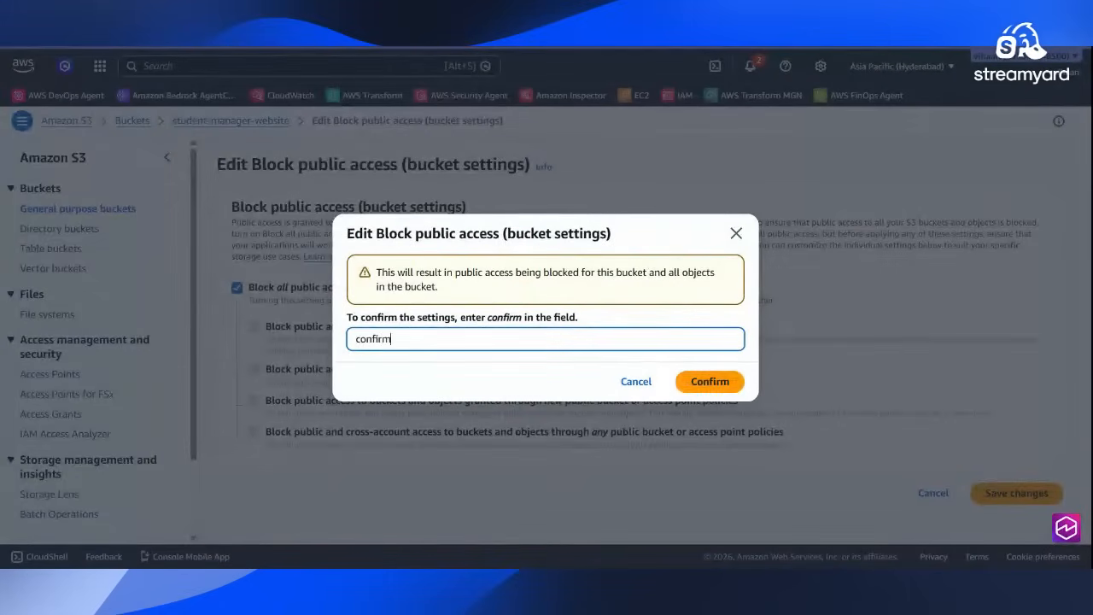
pyautogui.click(713, 389)
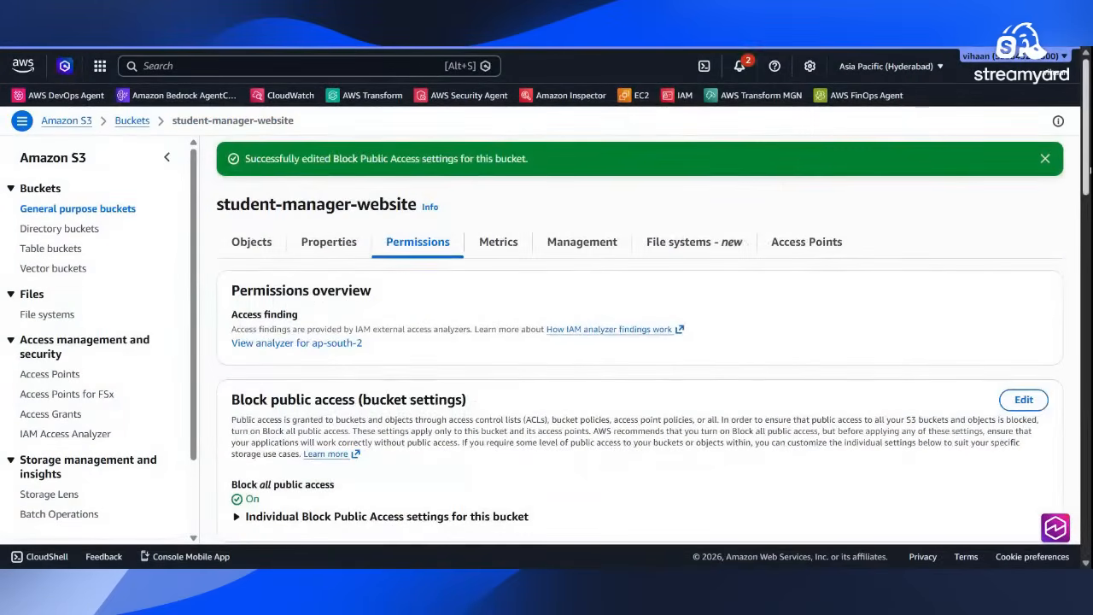
# - Look through the bucket's permissions, and open its static website endpoint to test access to the site
pyautogui.scroll(-5, 715, 390)
pyautogui.moveTo(1086, 247)
pyautogui.mouseDown()
pyautogui.moveTo(1086, 350)
pyautogui.moveTo(1087, 261)
pyautogui.mouseUp()
pyautogui.scroll(10, 1087, 261)
pyautogui.click(318, 250)
pyautogui.scroll(-10, 341, 341)
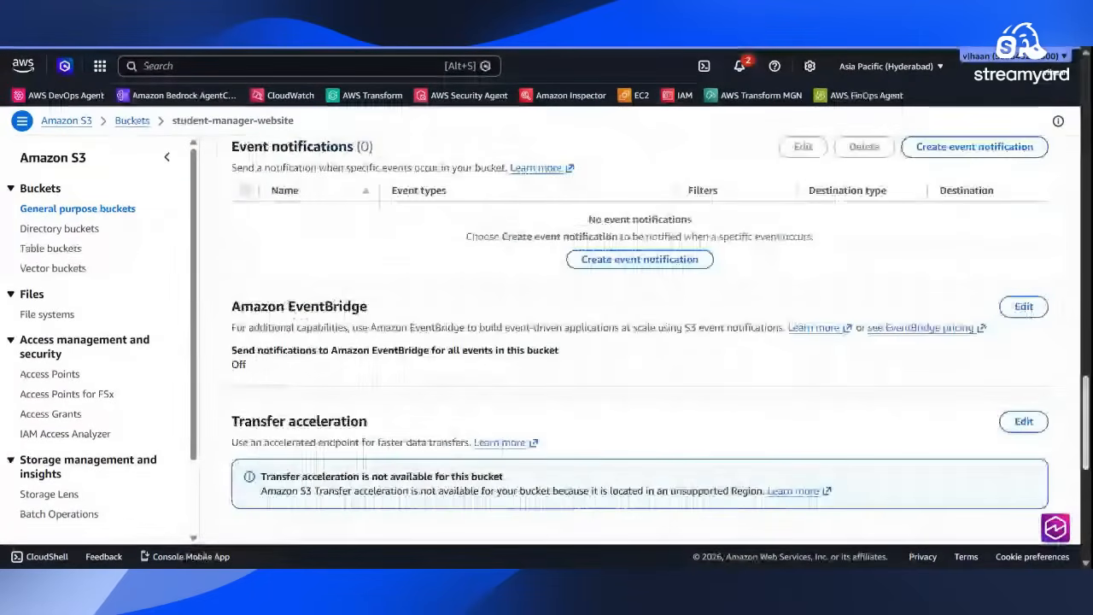
pyautogui.scroll(-10, 418, 508)
pyautogui.click(240, 482)
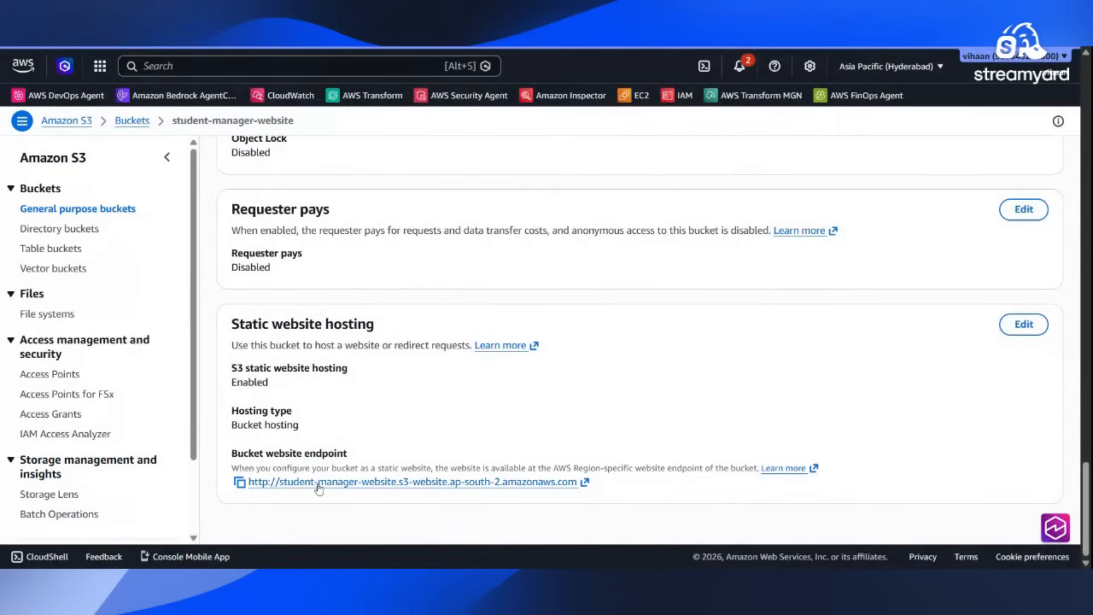
pyautogui.click(318, 483)
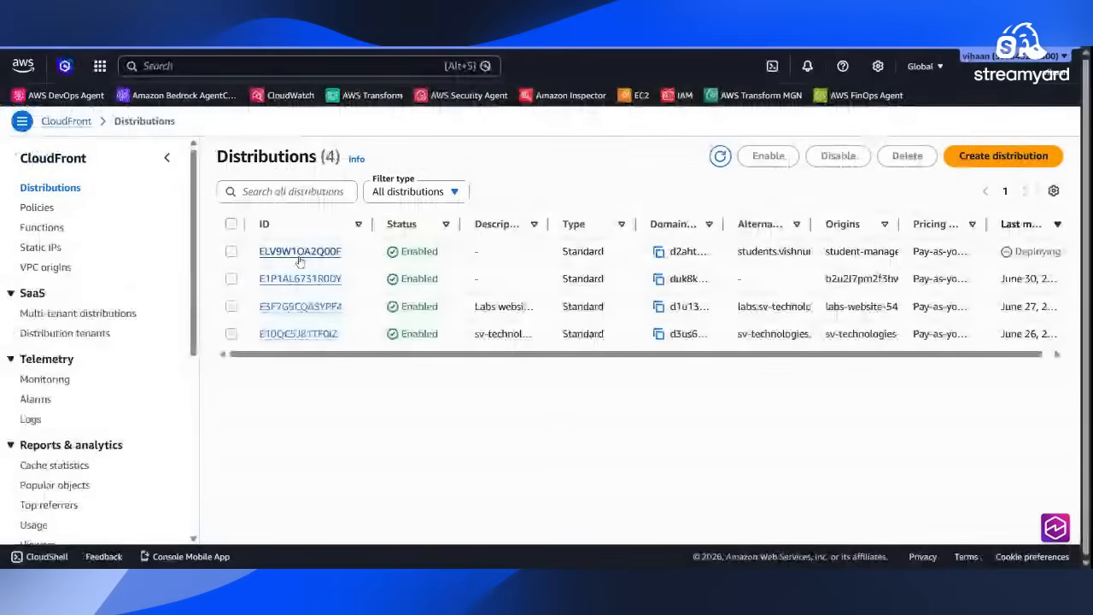
# - Open the student-management distribution and review its details, general settings and origins
pyautogui.click(299, 252)
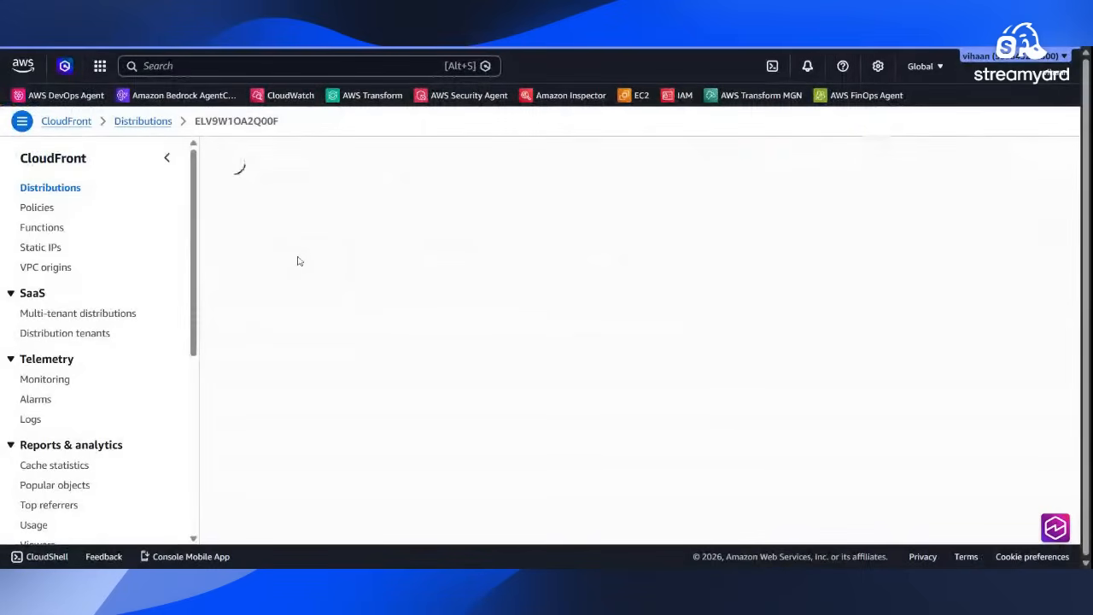
pyautogui.scroll(-2, 297, 261)
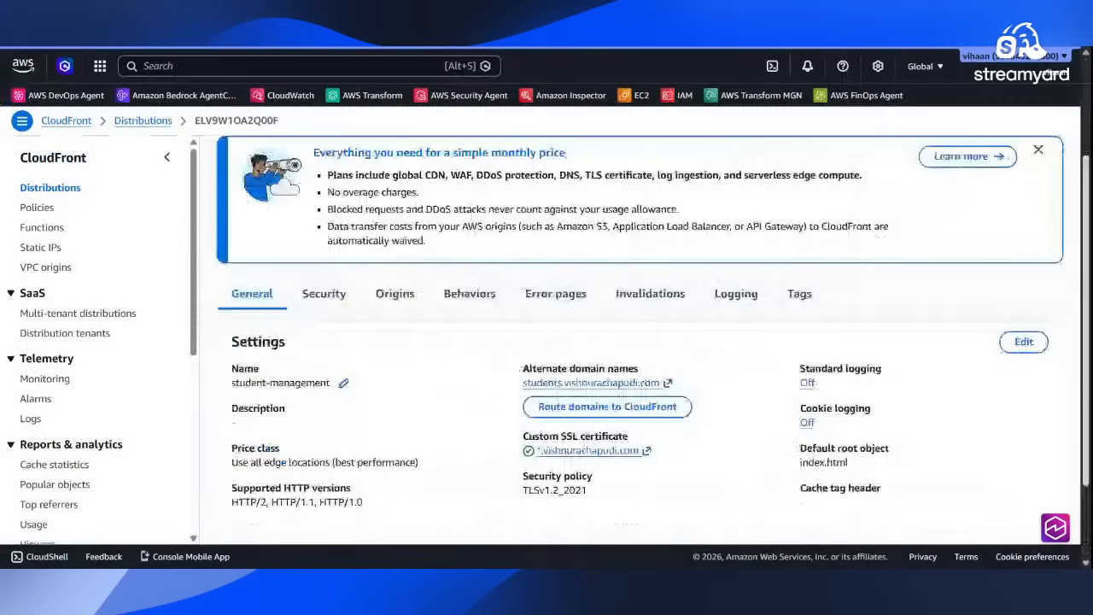
pyautogui.scroll(2, 546, 308)
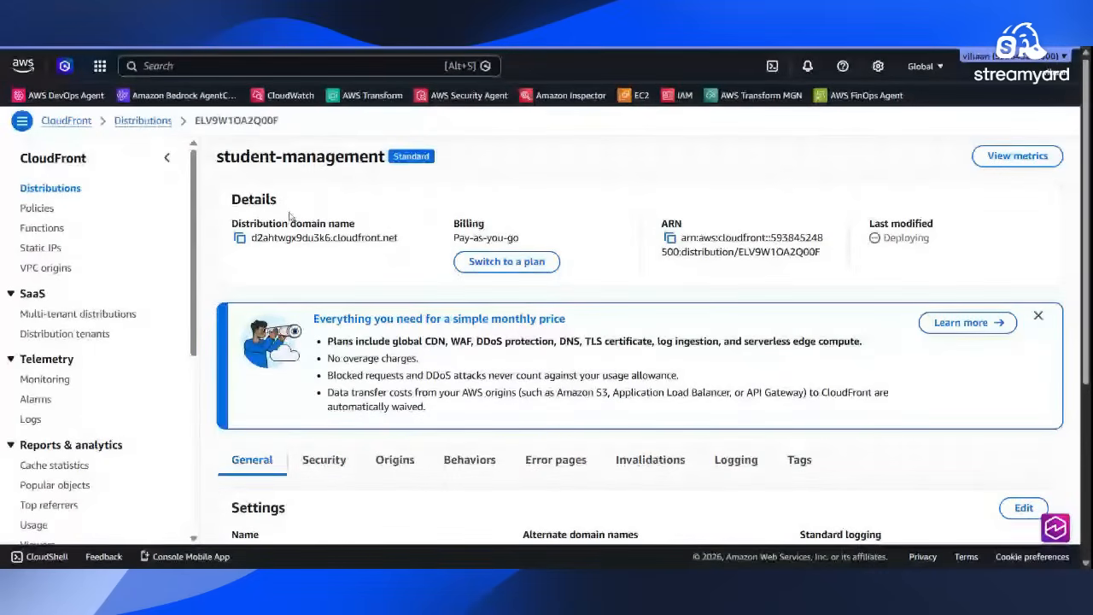
pyautogui.scroll(-1, 290, 216)
pyautogui.click(394, 377)
pyautogui.scroll(-3, 632, 341)
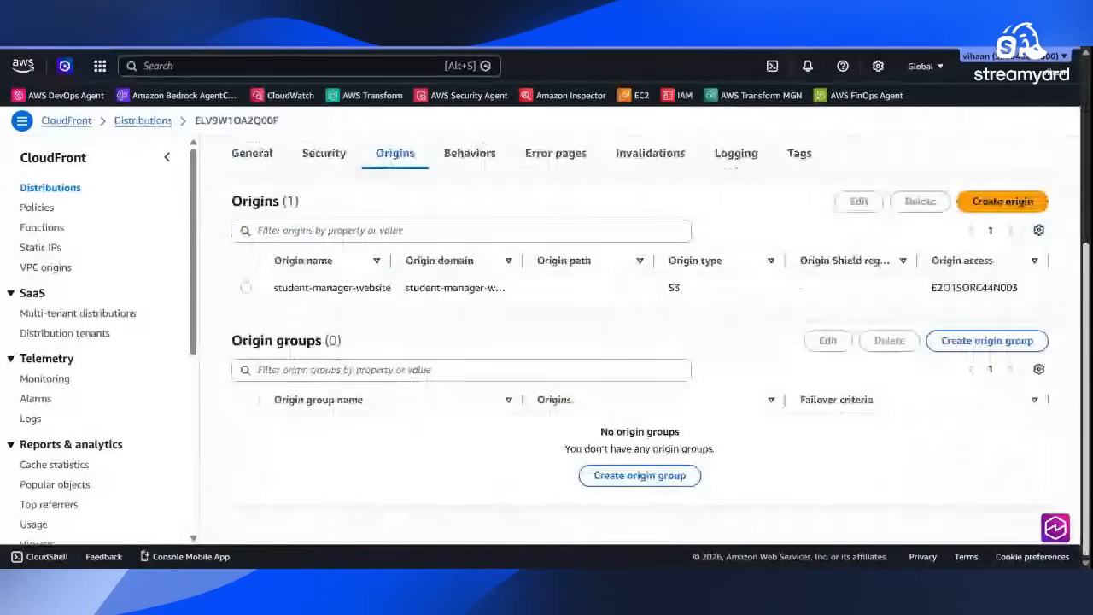
pyautogui.scroll(2, 341, 326)
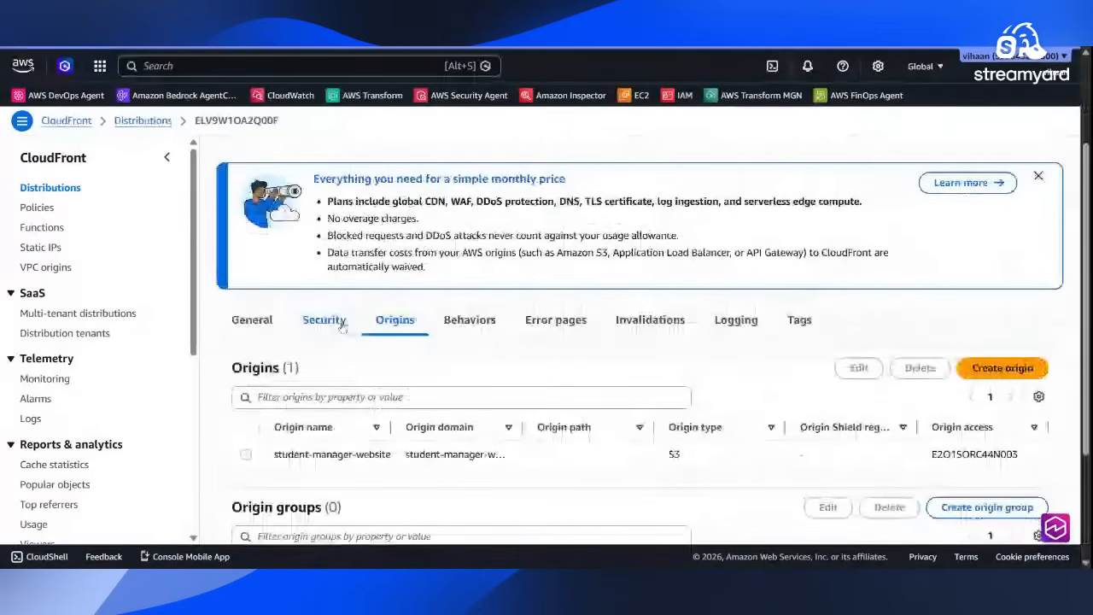
# - Set the distribution's geographic restrictions to an allow list containing India and save the change
pyautogui.click(325, 320)
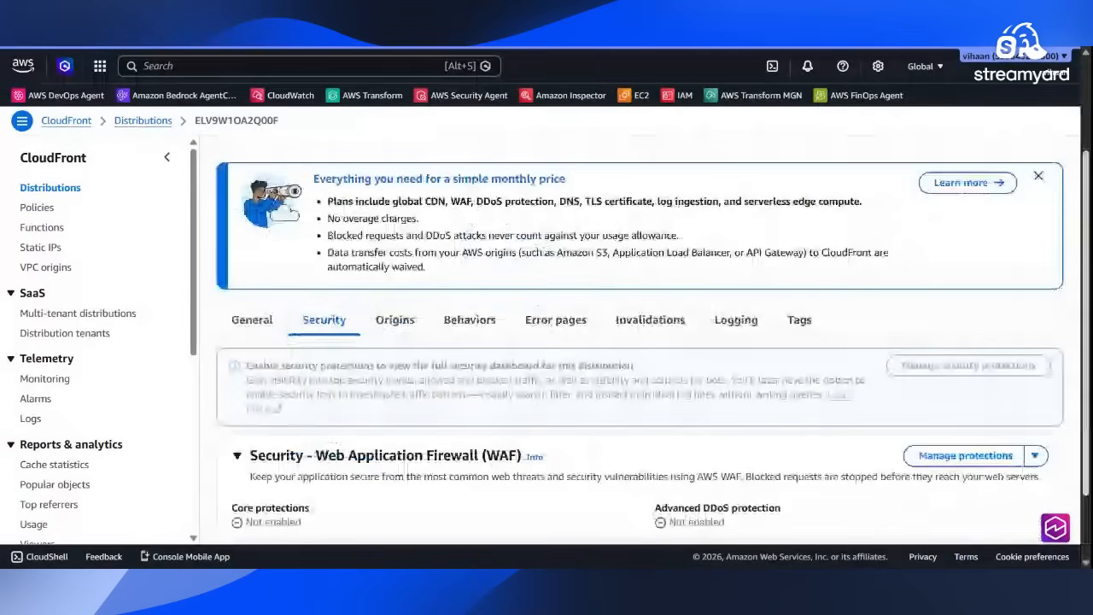
pyautogui.scroll(-1, 342, 469)
pyautogui.click(342, 476)
pyautogui.scroll(-1, 969, 512)
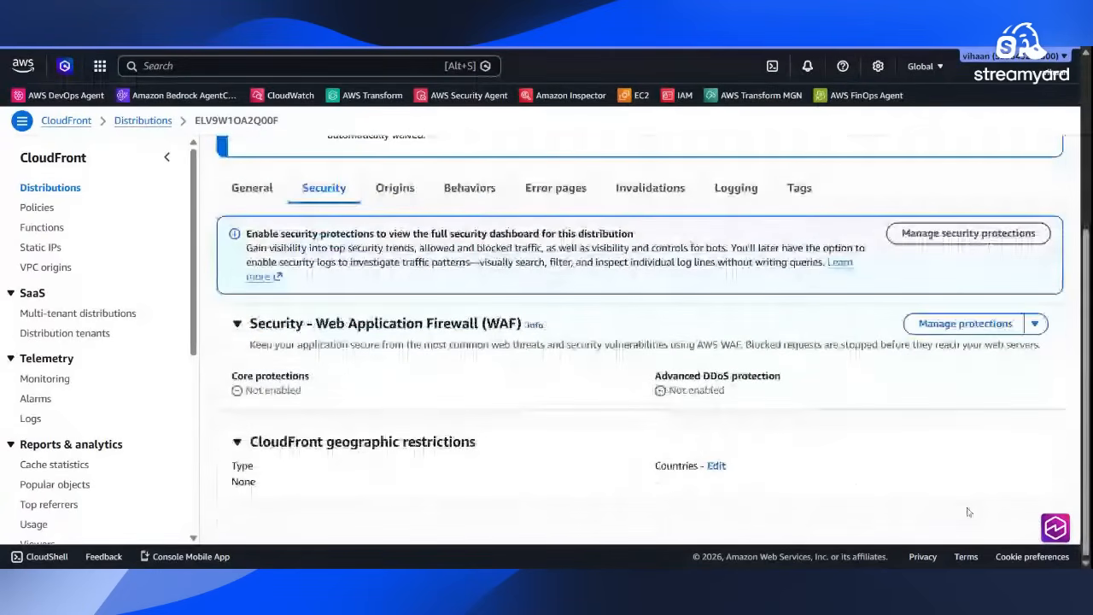
pyautogui.click(722, 469)
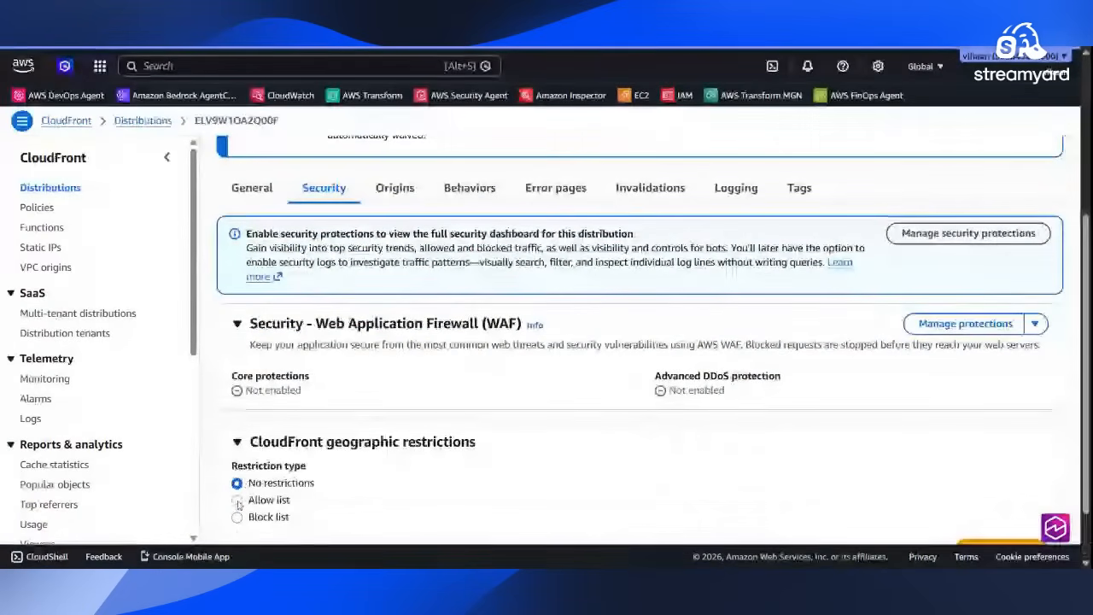
pyautogui.click(238, 500)
pyautogui.scroll(-2, 240, 506)
pyautogui.click(420, 440)
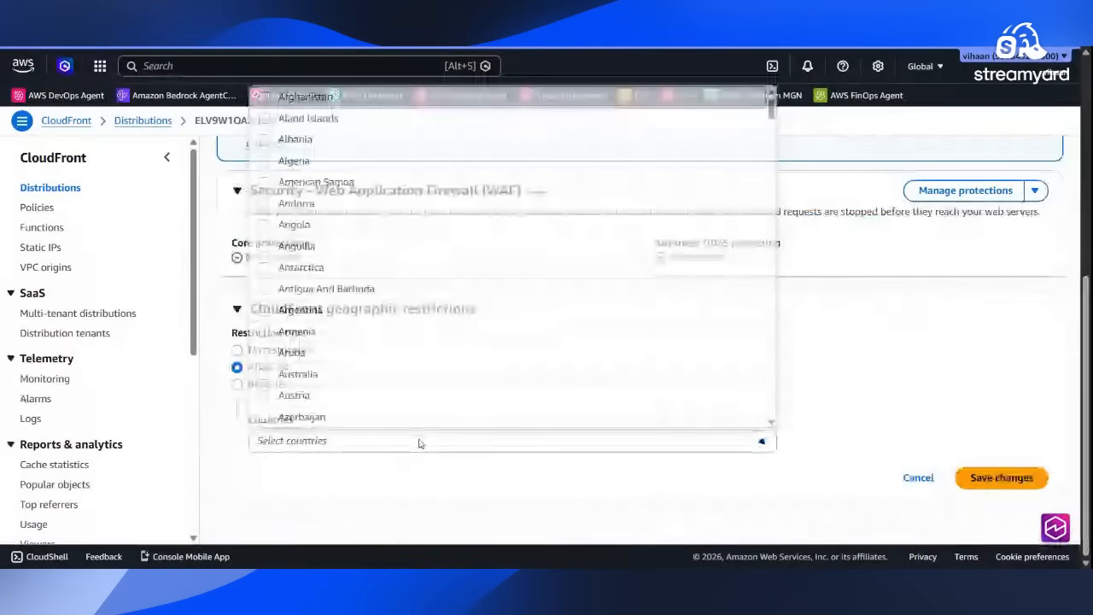
pyautogui.write('india')
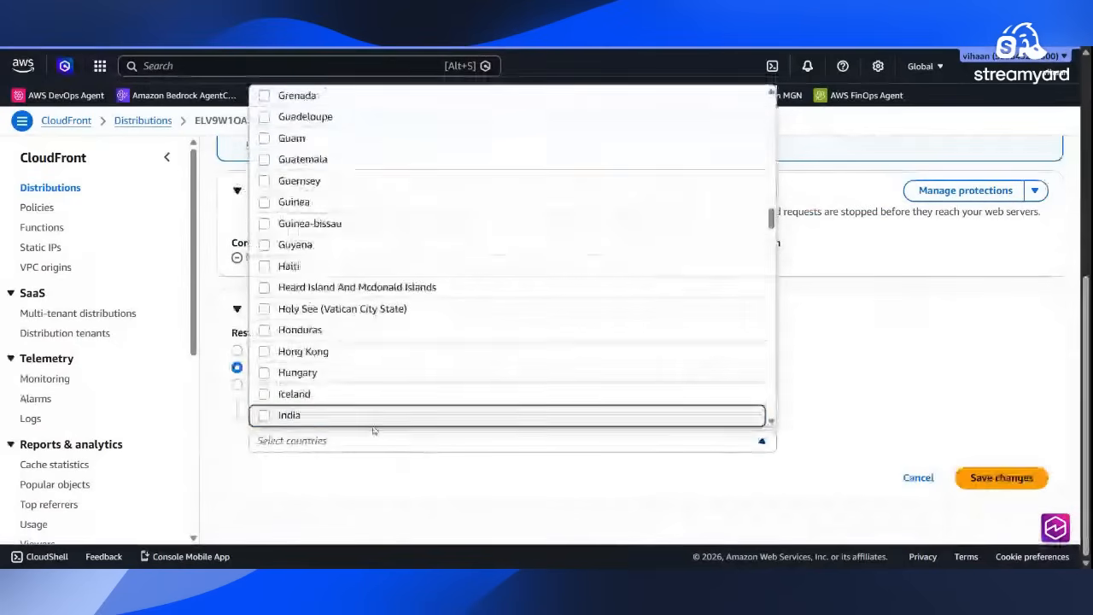
pyautogui.press('Return')
pyautogui.click(986, 504)
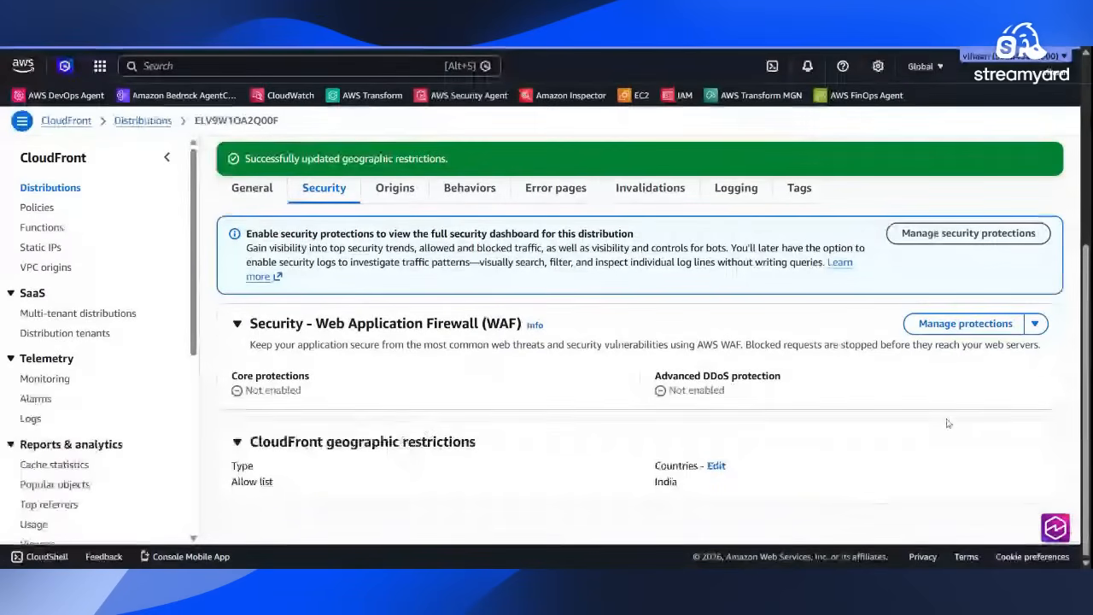
# - Go back to the distributions list, reopen the student-management distribution and check its details and general settings
pyautogui.scroll(2, 404, 439)
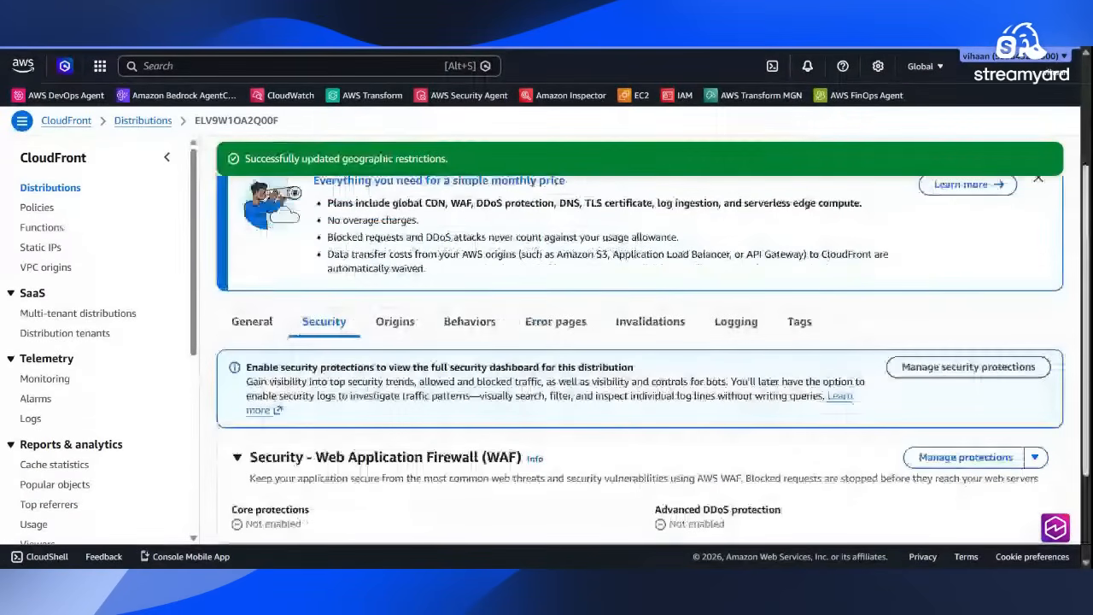
pyautogui.scroll(3, 640, 341)
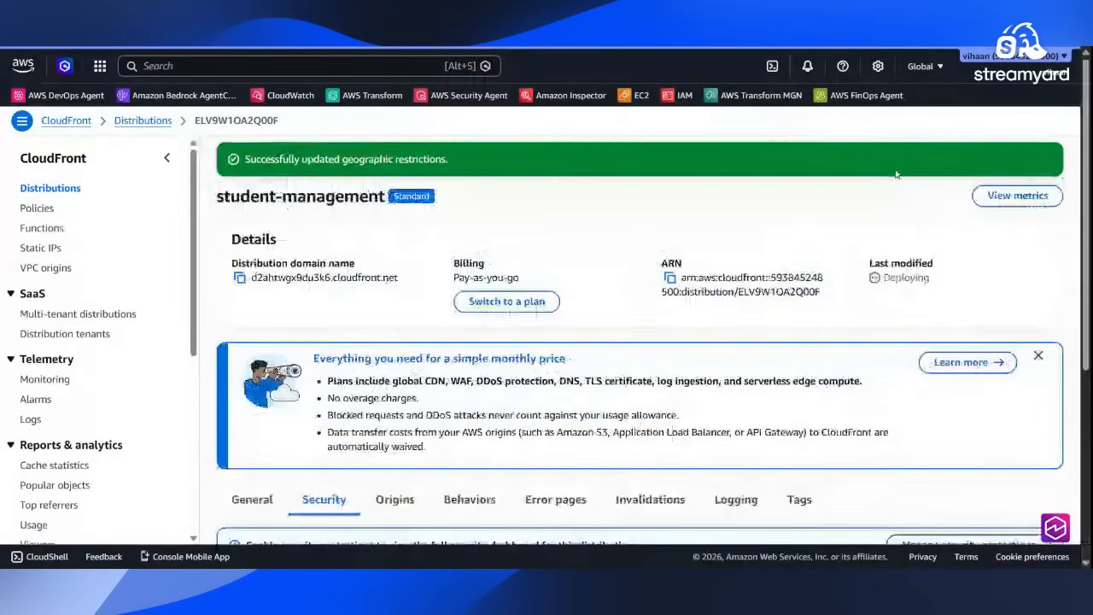
pyautogui.click(158, 122)
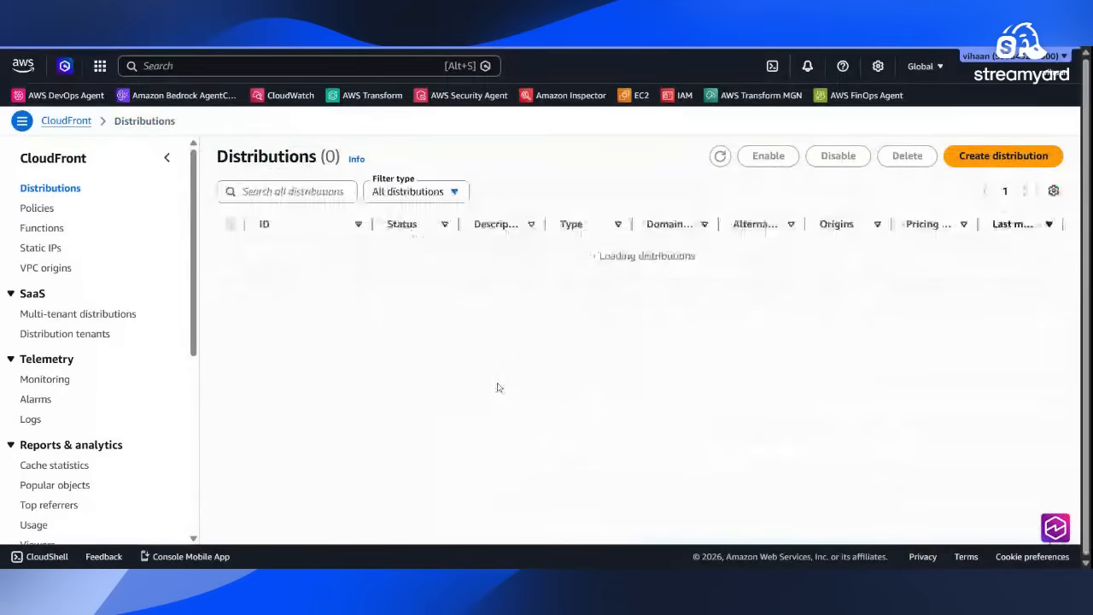
pyautogui.click(321, 254)
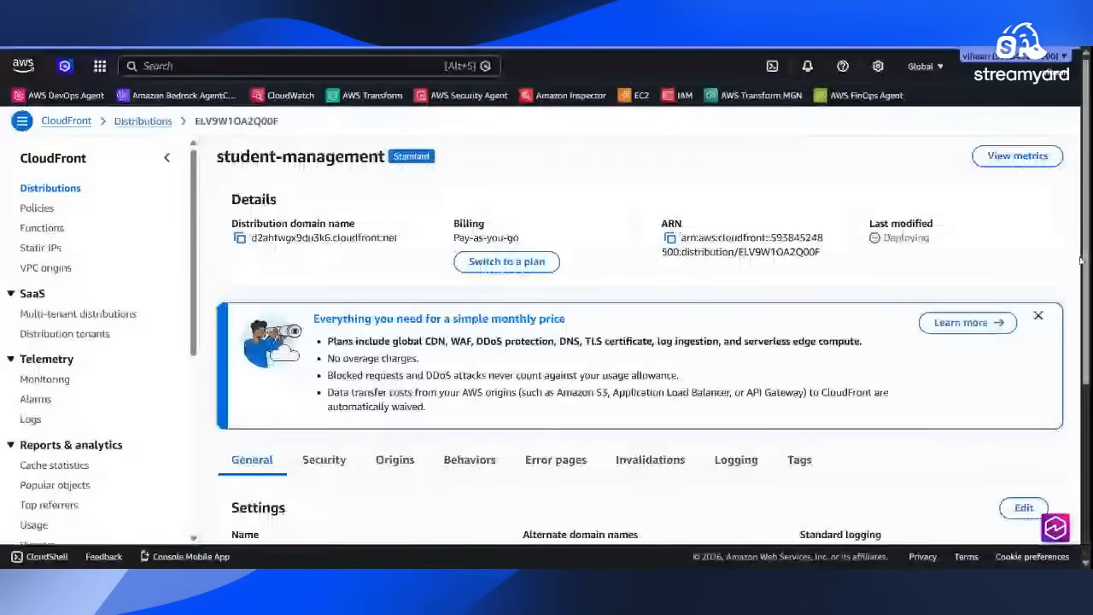
pyautogui.moveTo(1080, 260); pyautogui.dragTo(1086, 410)
pyautogui.scroll(3, 612, 124)
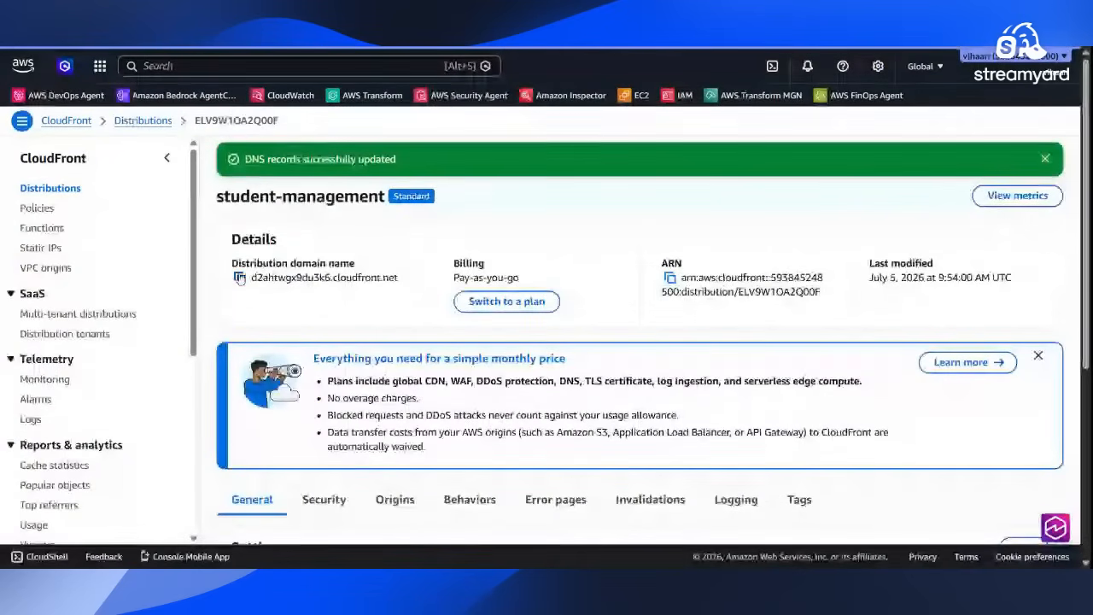
# - Copy the distribution domain name, and set up automatic DNS routing of the alternate domain to the distribution
pyautogui.click(240, 278)
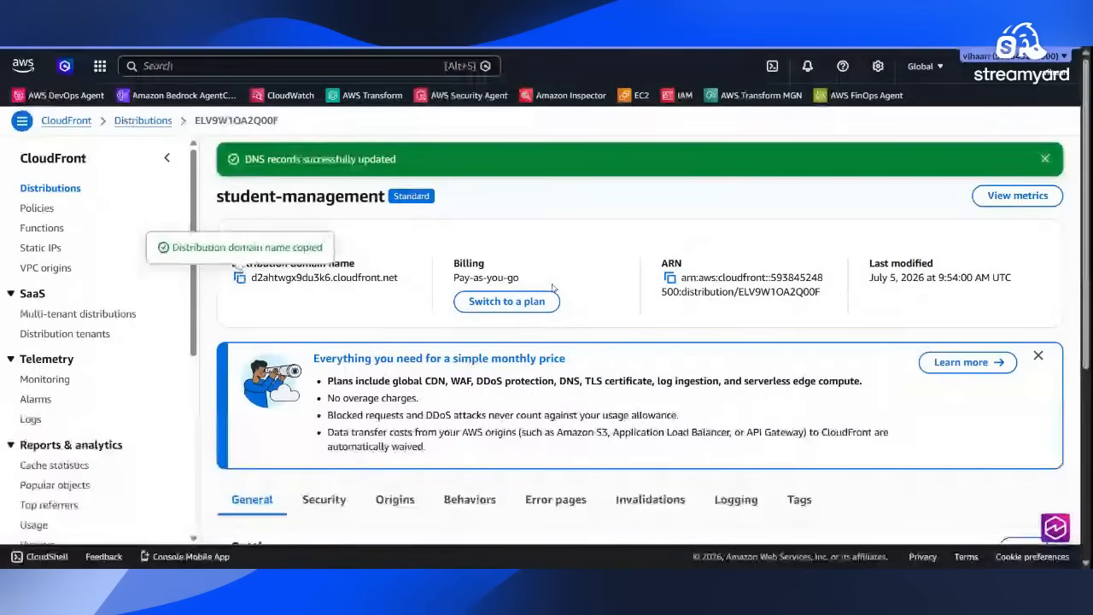
pyautogui.scroll(-1, 1088, 384)
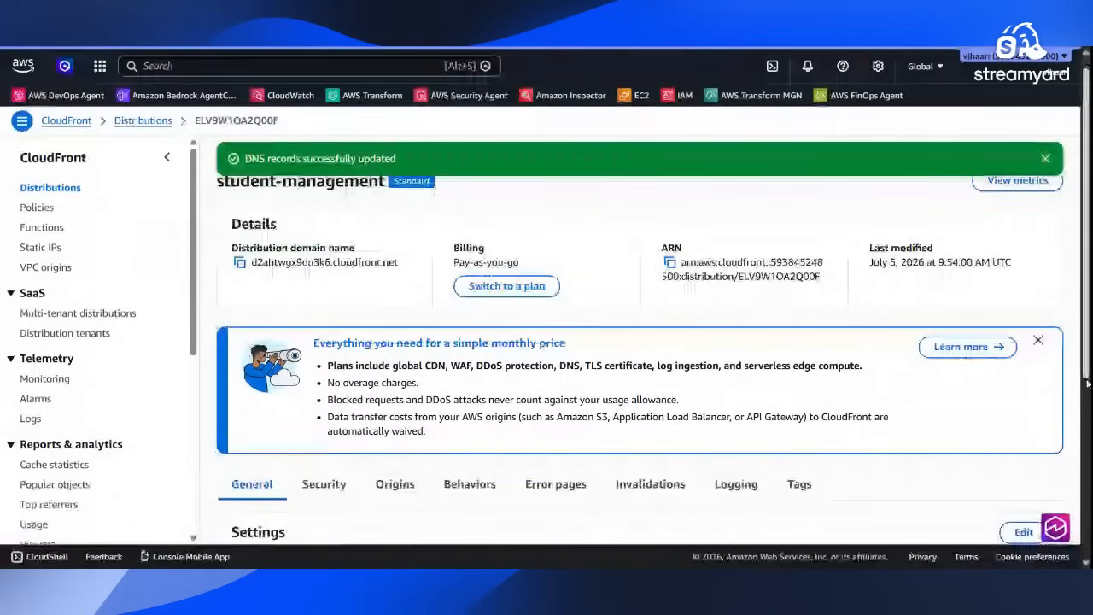
pyautogui.scroll(-5, 1088, 385)
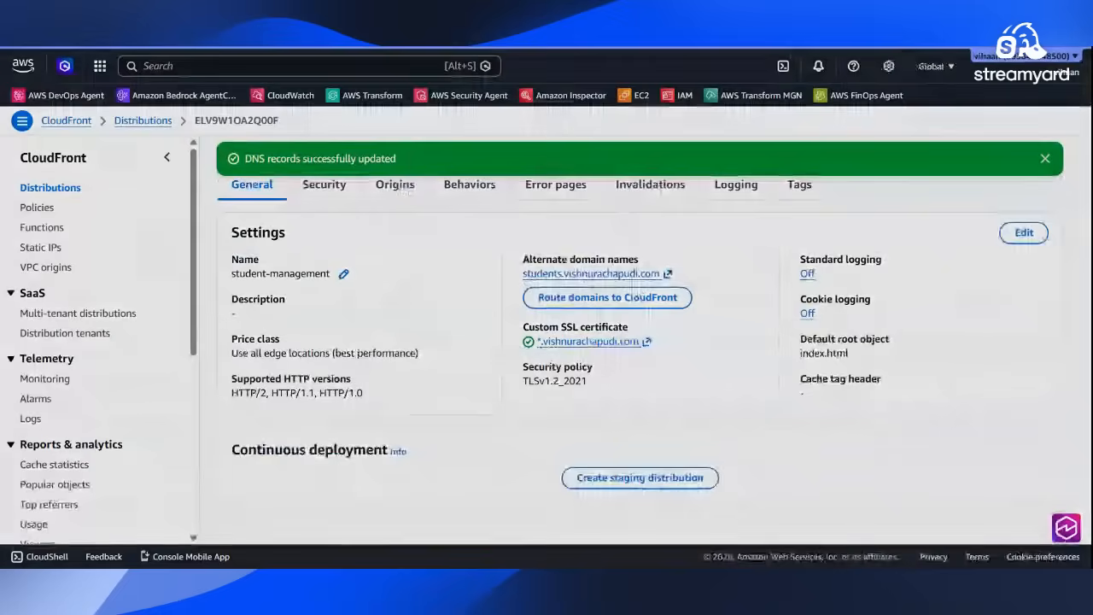
pyautogui.click(607, 297)
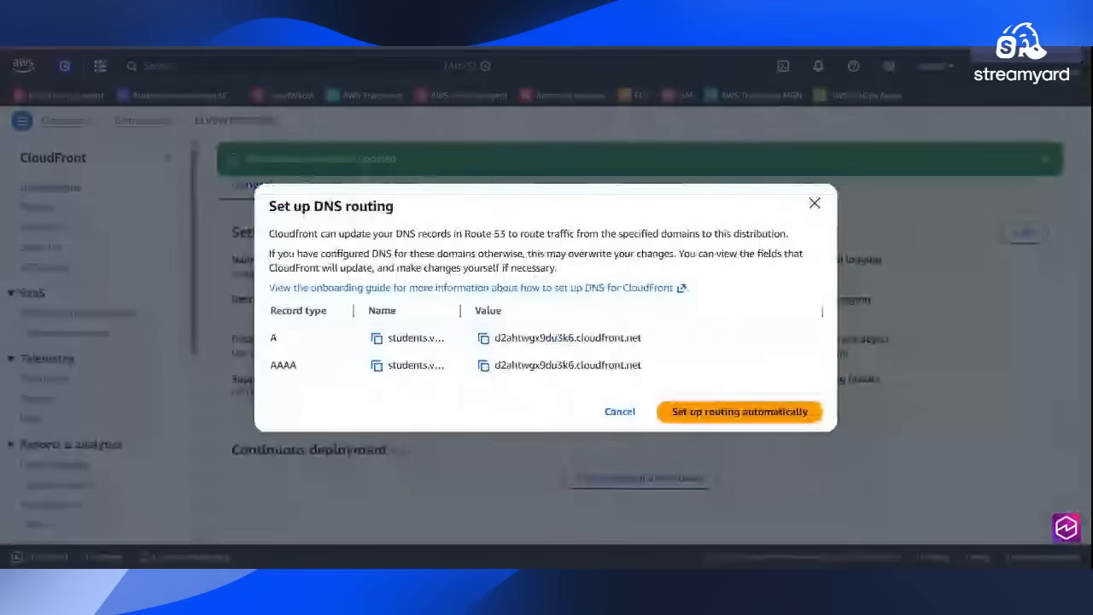
pyautogui.click(739, 411)
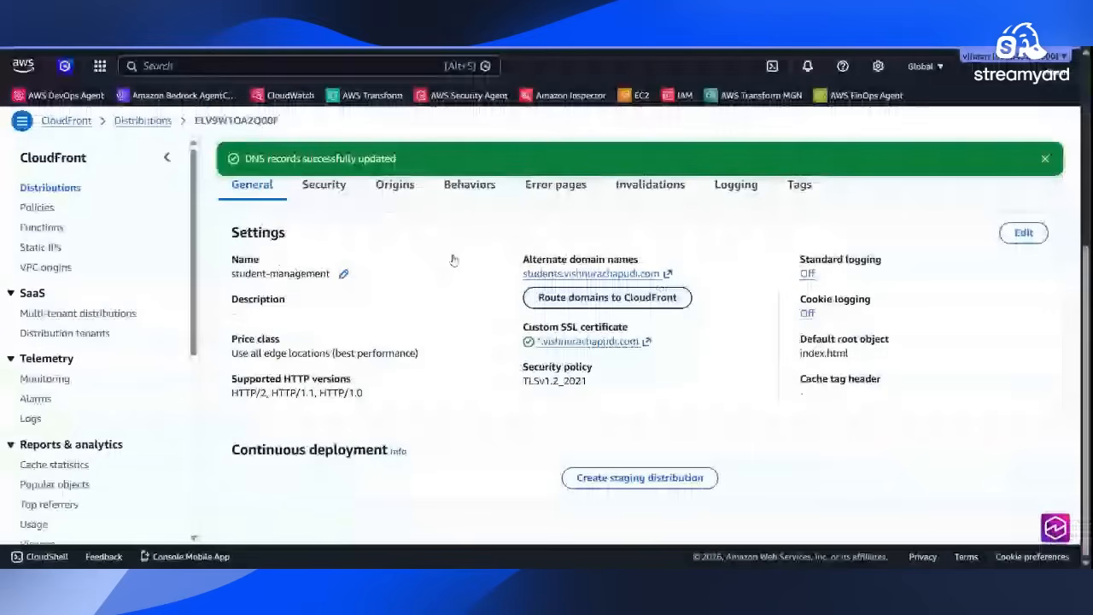
pyautogui.scroll(4, 453, 260)
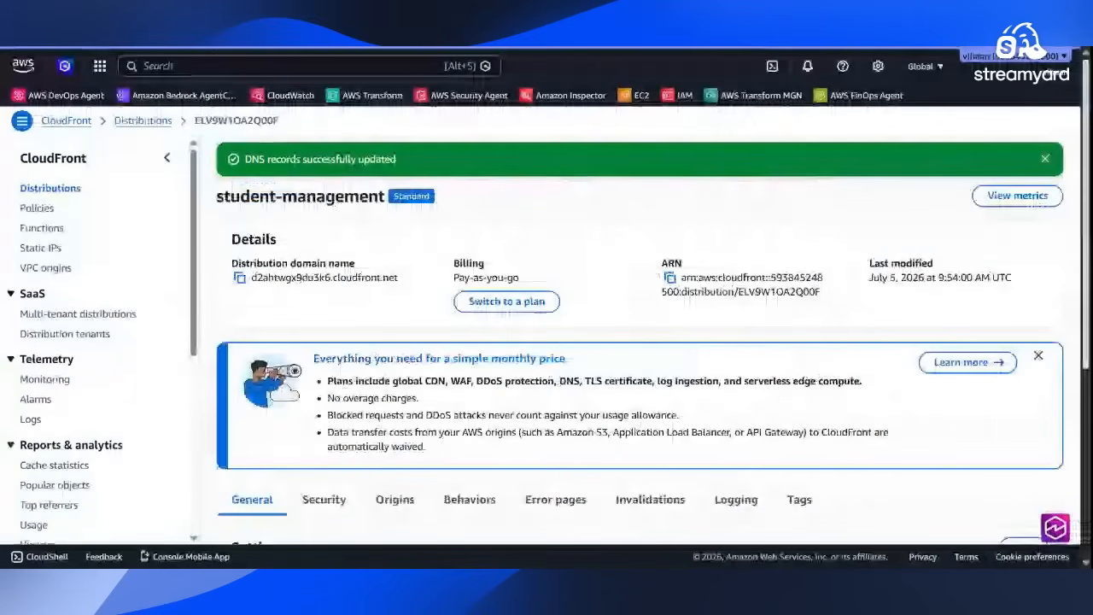
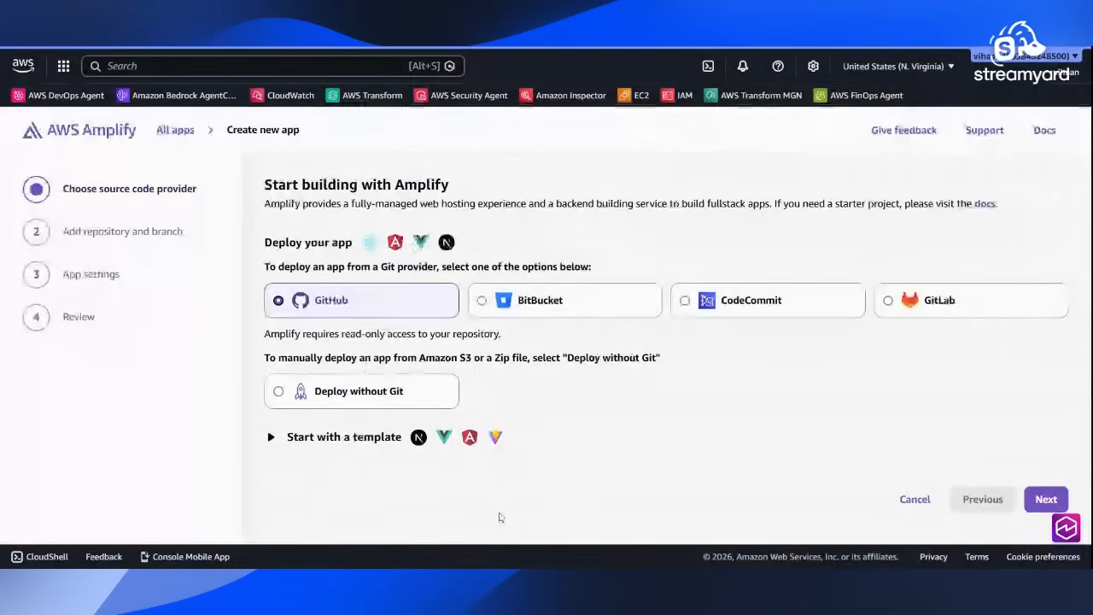
# - In AWS Amplify, glance at the starter templates and continue with GitHub as the new app's source code provider
pyautogui.click(357, 438)
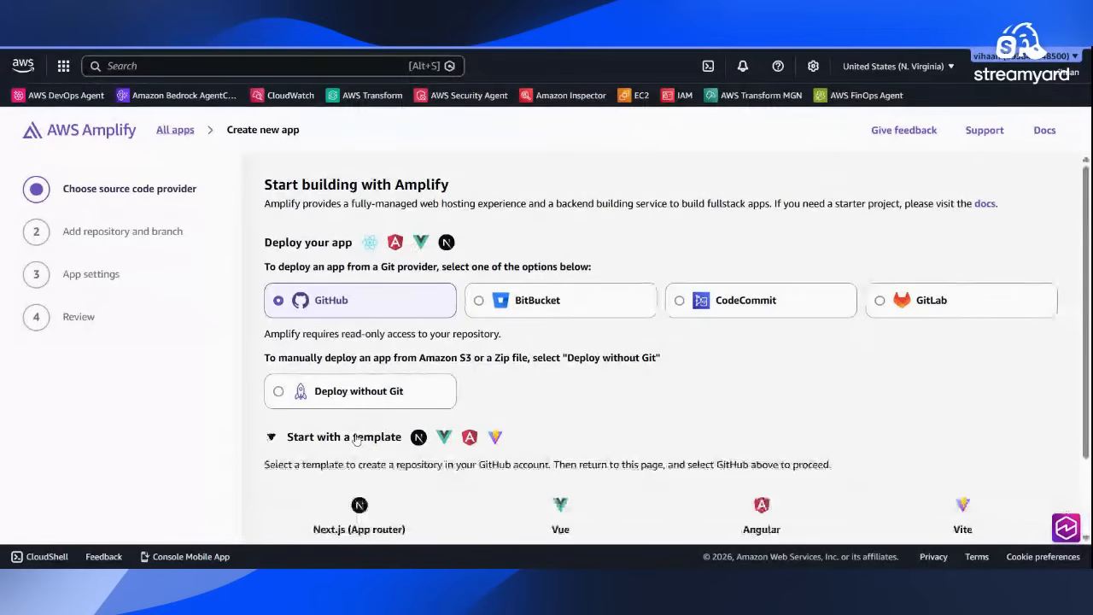
pyautogui.click(357, 438)
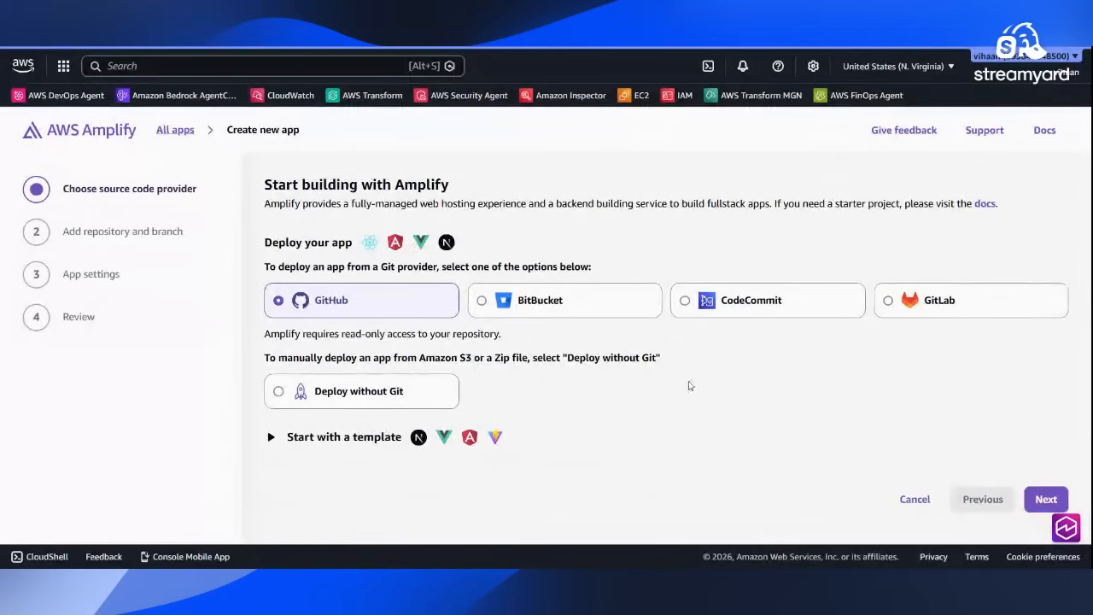
pyautogui.click(1044, 498)
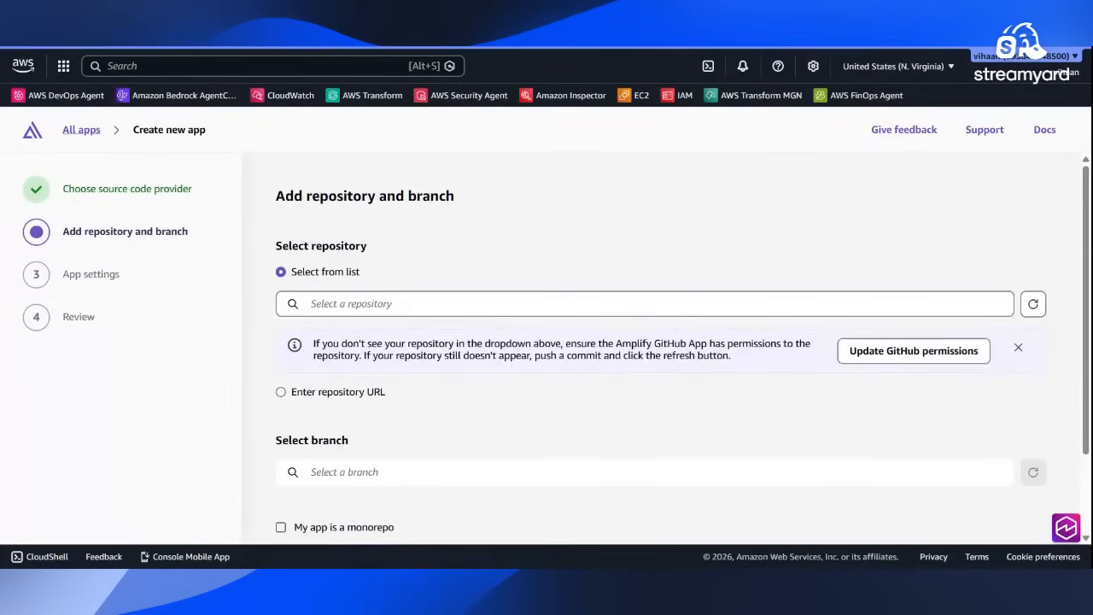
# - Update Amplify's GitHub permissions, refresh the repository list and select the student-management repository
pyautogui.click(453, 304)
pyautogui.click(467, 399)
pyautogui.click(880, 357)
pyautogui.click(1033, 304)
pyautogui.press('Down')
pyautogui.press('Return')
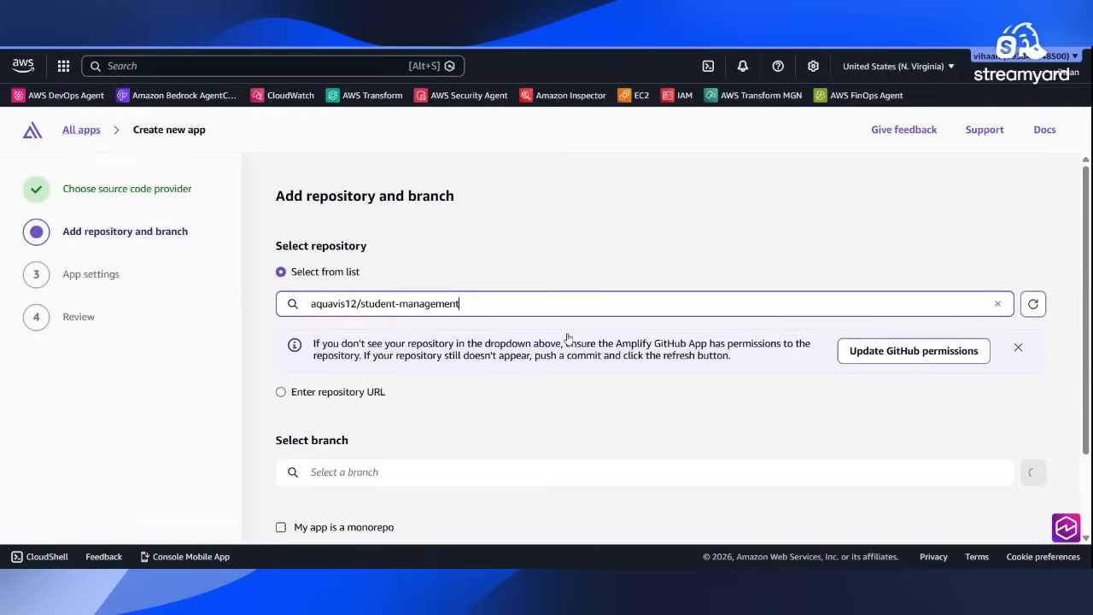
# - Select the main branch for the app and continue to the app settings
pyautogui.scroll(-2, 648, 350)
pyautogui.press('Tab')
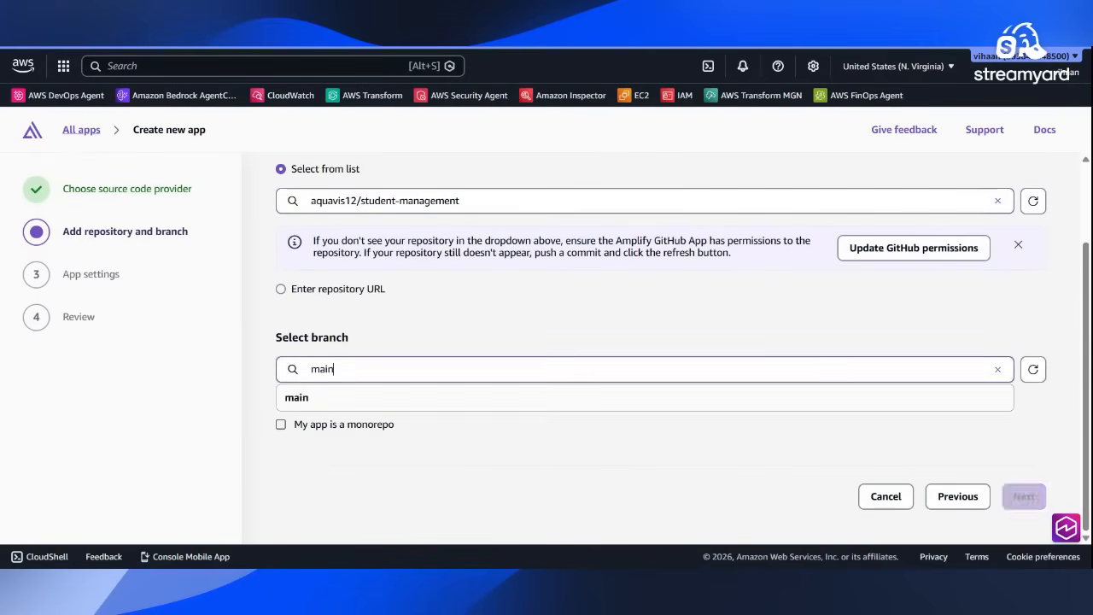
pyautogui.click(662, 435)
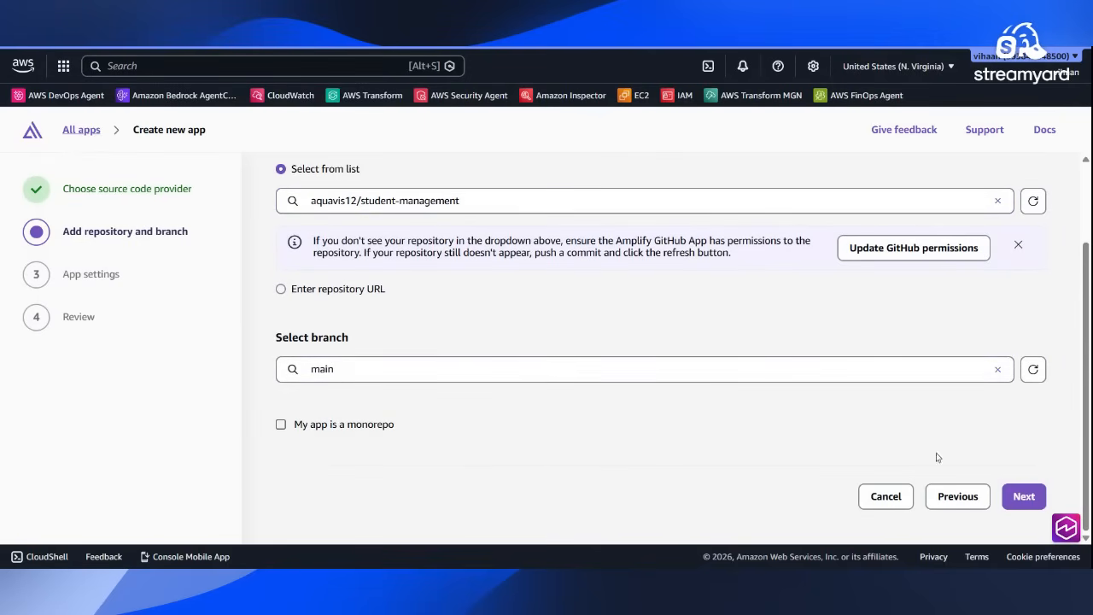
pyautogui.click(1036, 497)
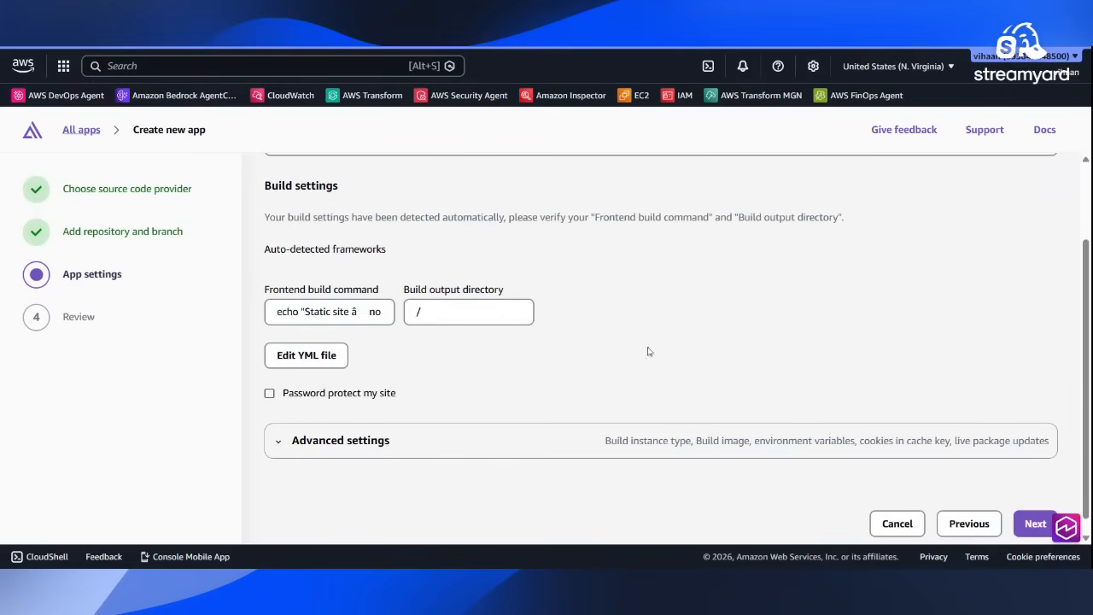
# - Review the app settings and remove the garbled characters from the "Static site" message in the frontend build command
pyautogui.scroll(1, 1088, 412)
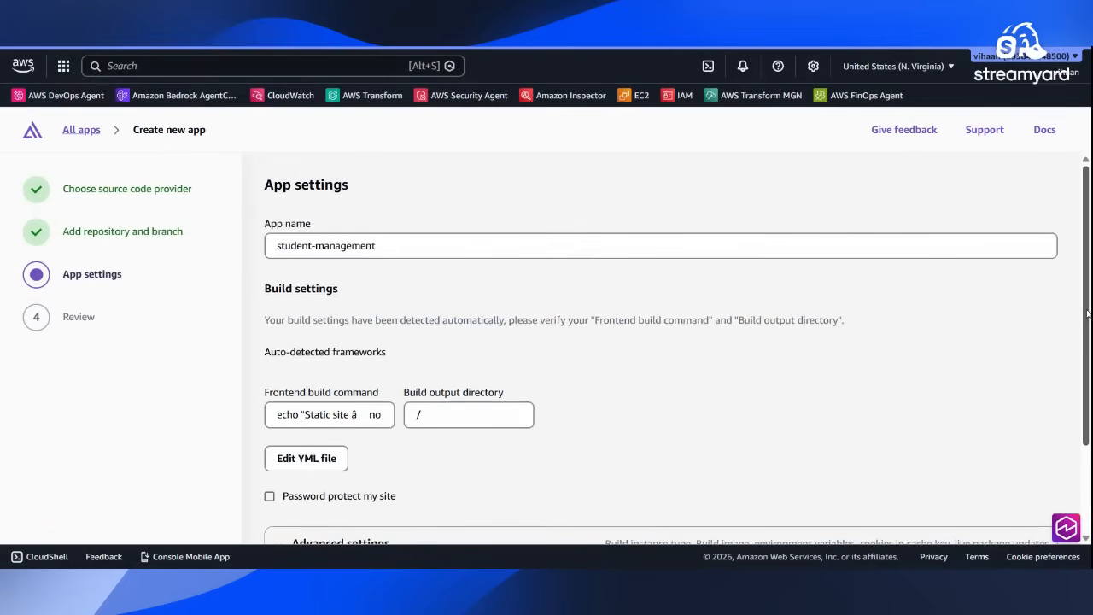
pyautogui.scroll(-1, 1089, 412)
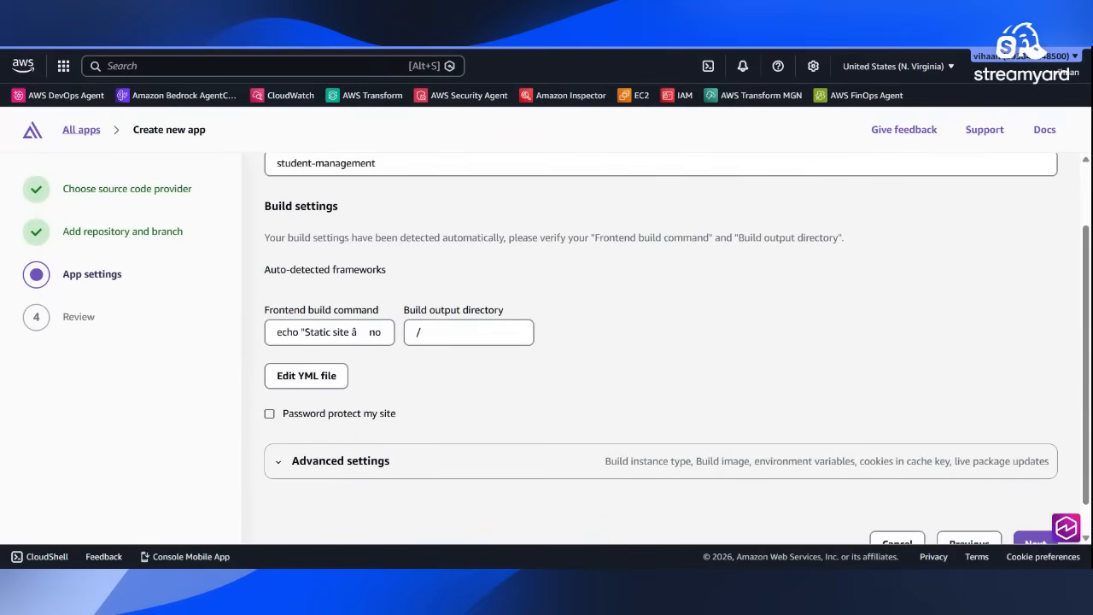
pyautogui.moveTo(340, 332)
pyautogui.mouseDown()
pyautogui.moveTo(256, 339)
pyautogui.moveTo(326, 332)
pyautogui.mouseUp()
pyautogui.hotkey('ctrl', 'a')
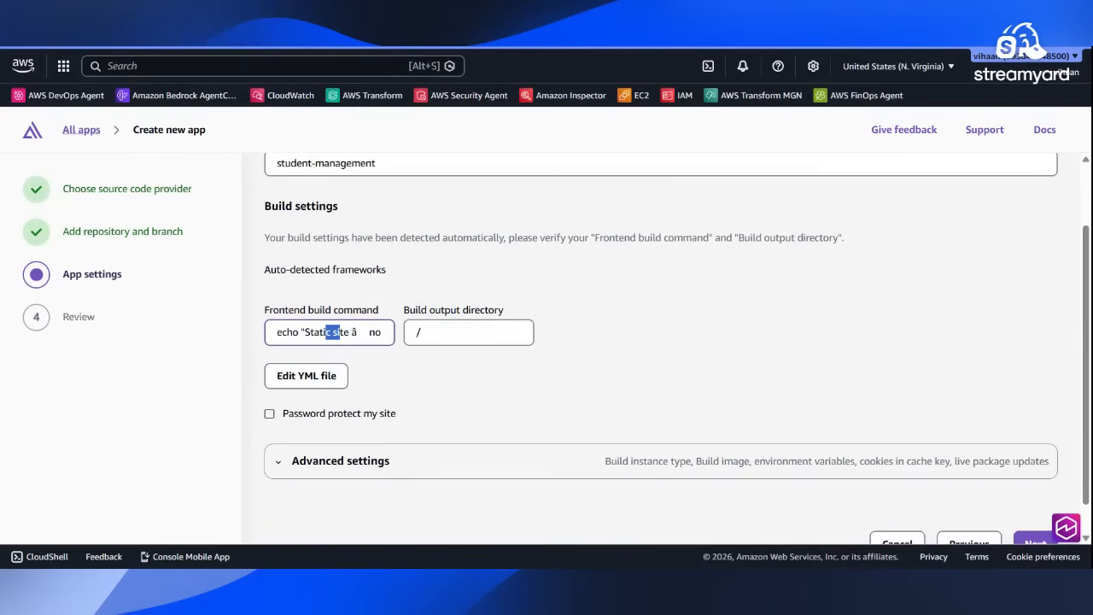
pyautogui.click(361, 332)
pyautogui.press('BackSpace')
pyautogui.press('Delete')
pyautogui.press('Delete')
# - Open the app's build YML for editing, and view amplify.yml in the student-management repository on GitHub
pyautogui.click(290, 377)
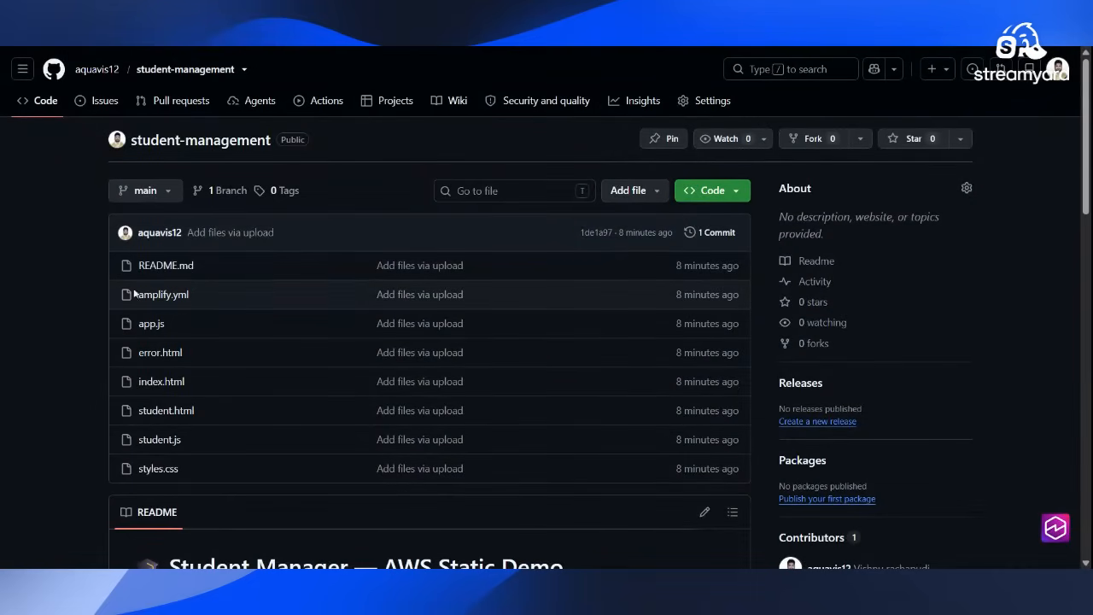
pyautogui.click(183, 299)
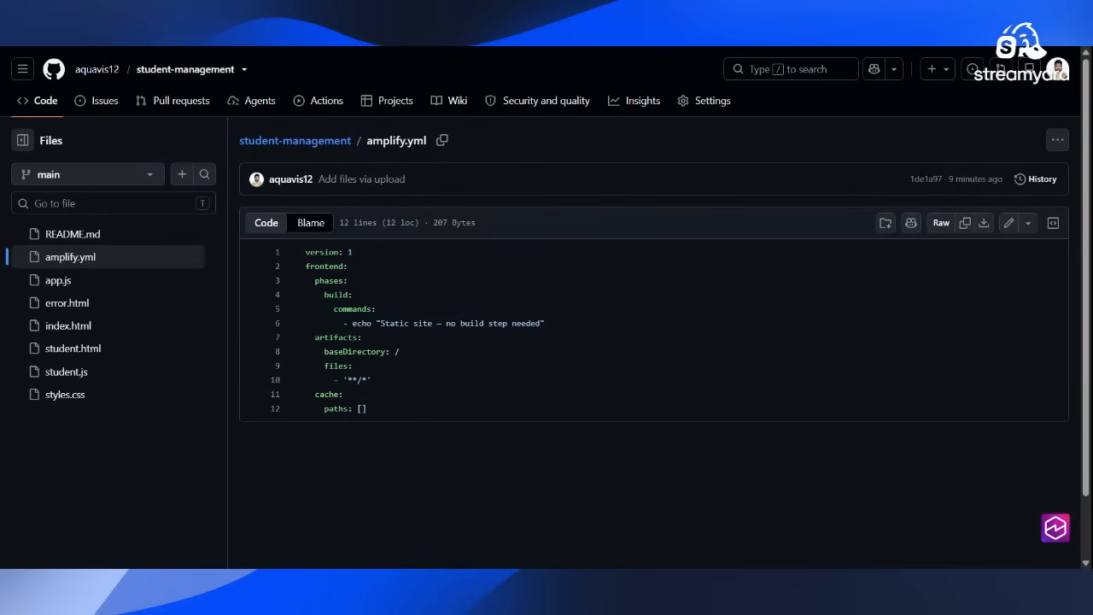
# - Switch back to the Amplify app settings and expand the advanced settings to look through the build, cache and SSR options
pyautogui.hotkey('alt', 'Tab')
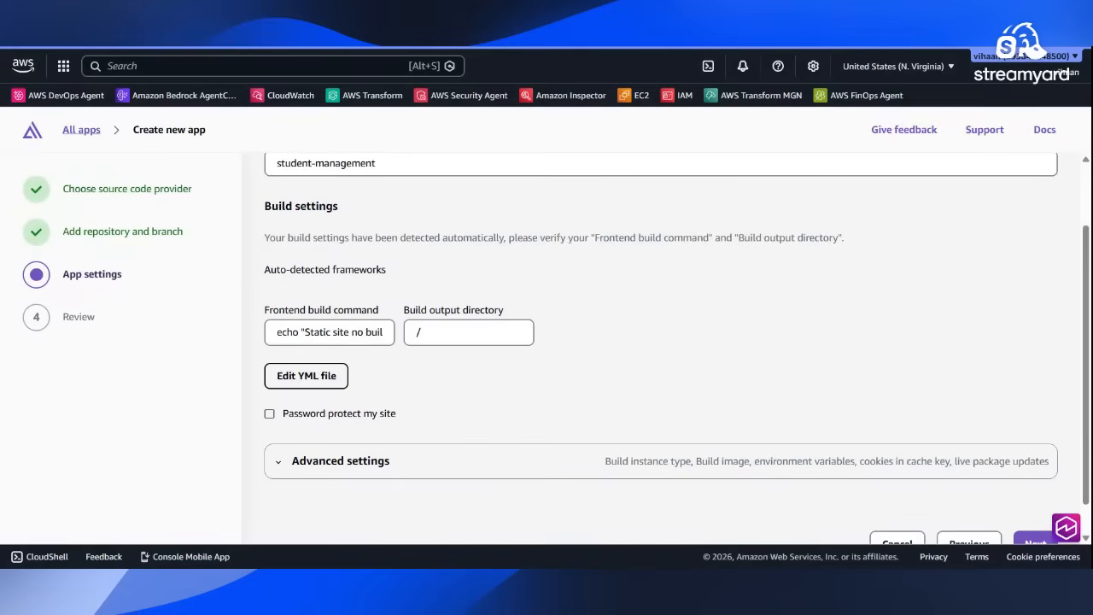
pyautogui.scroll(-1, 1078, 365)
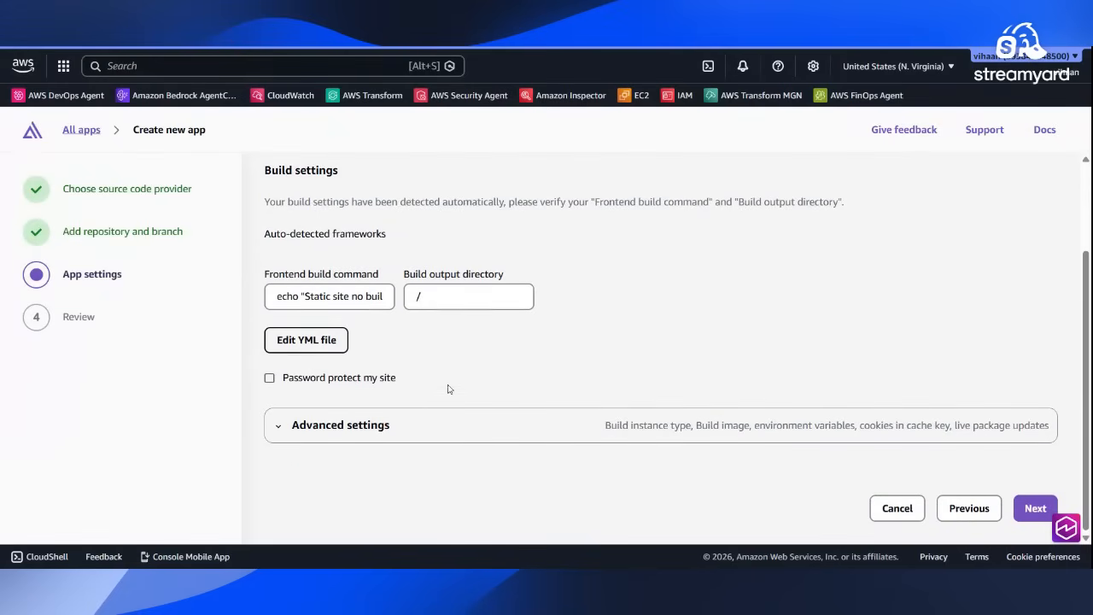
pyautogui.click(436, 419)
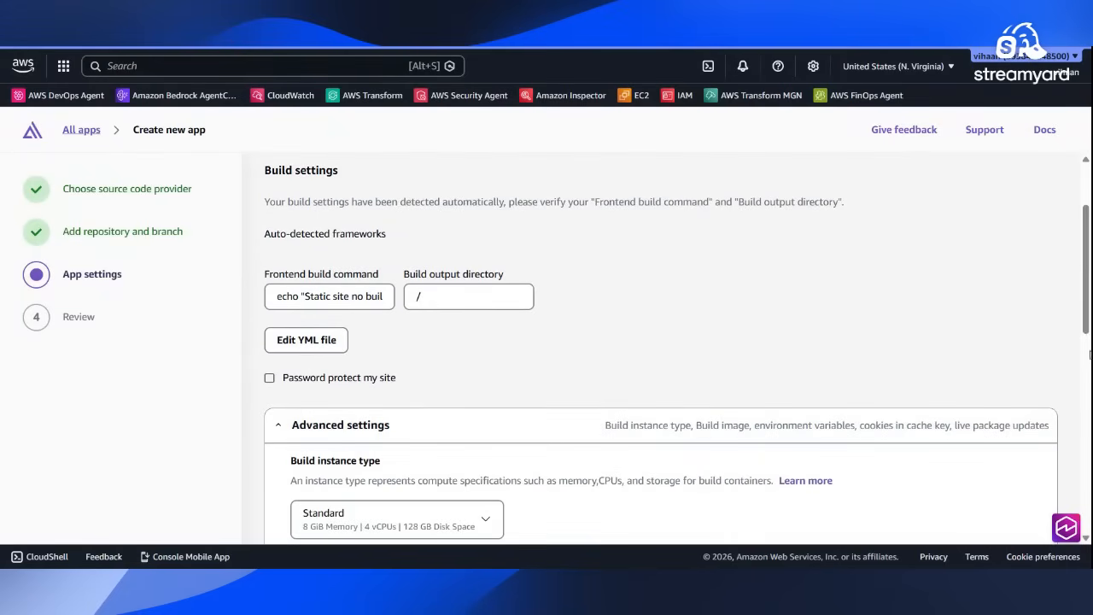
pyautogui.scroll(-2, 1086, 377)
pyautogui.scroll(-3, 1087, 378)
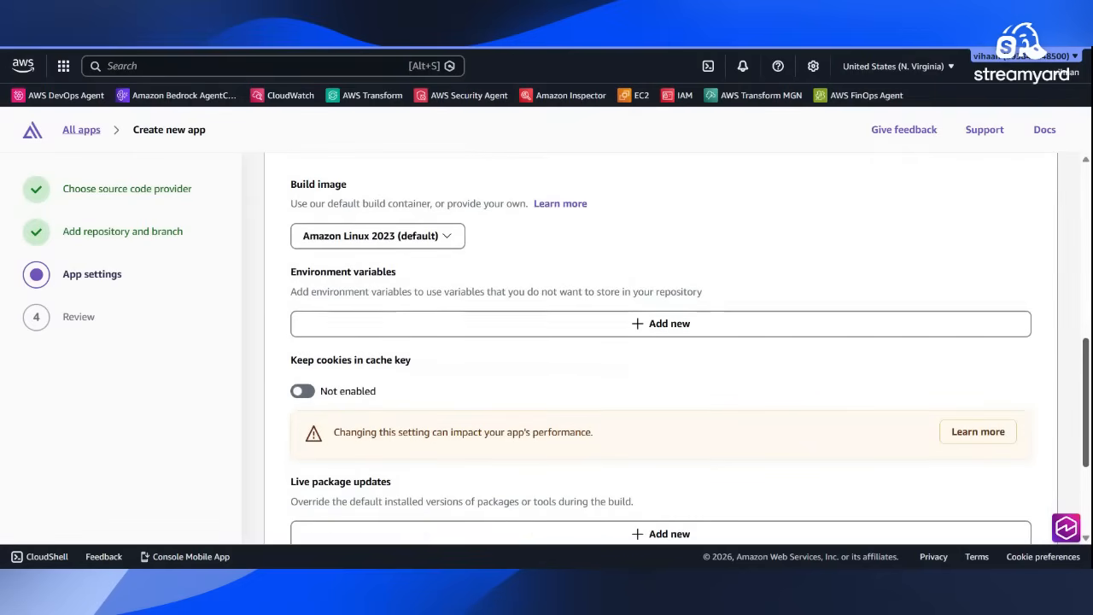
pyautogui.scroll(-2, 674, 346)
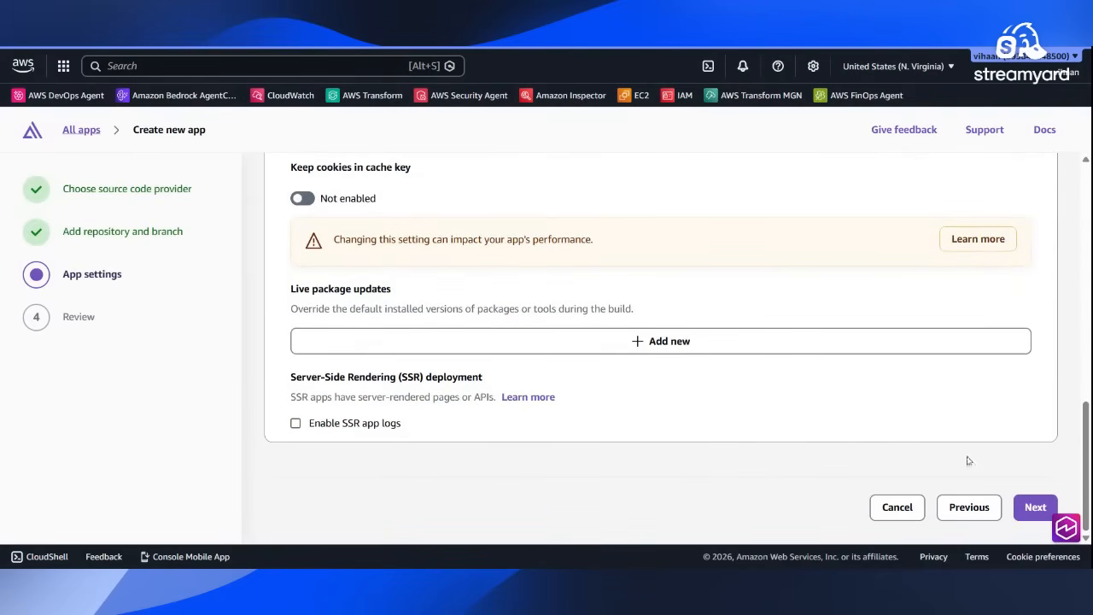
# - Continue to the review, check the repository and app settings, and save and deploy the student-management app
pyautogui.click(1034, 508)
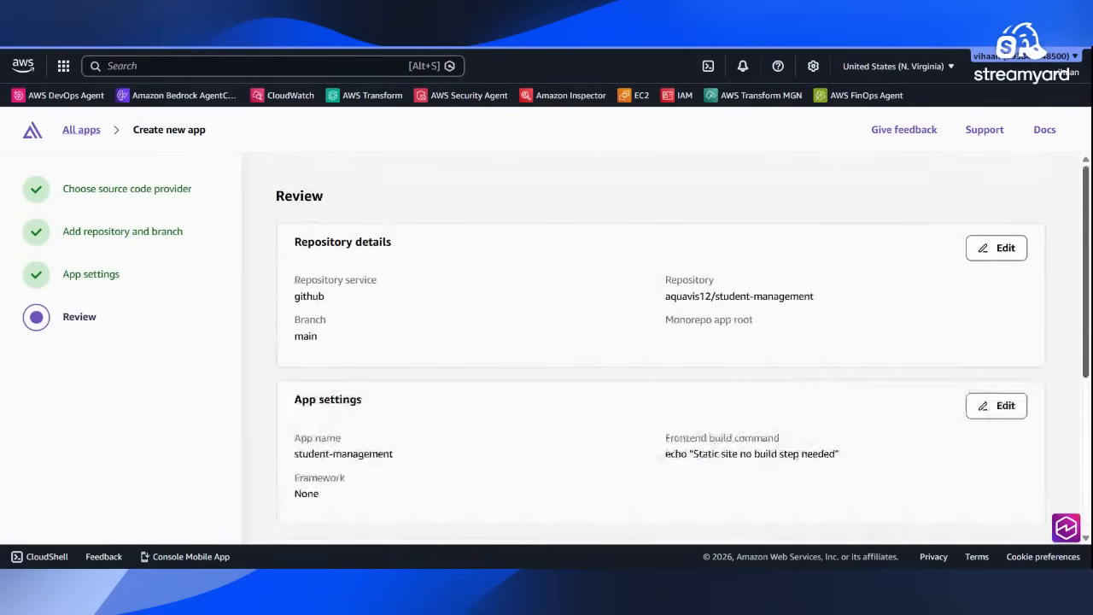
pyautogui.scroll(-5, 844, 493)
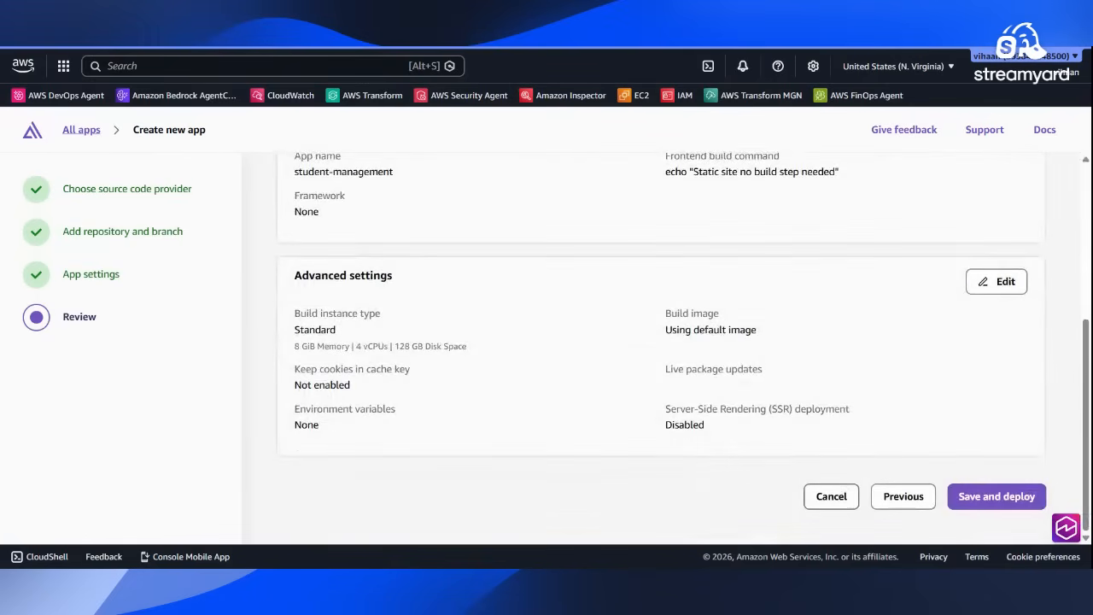
pyautogui.click(1002, 496)
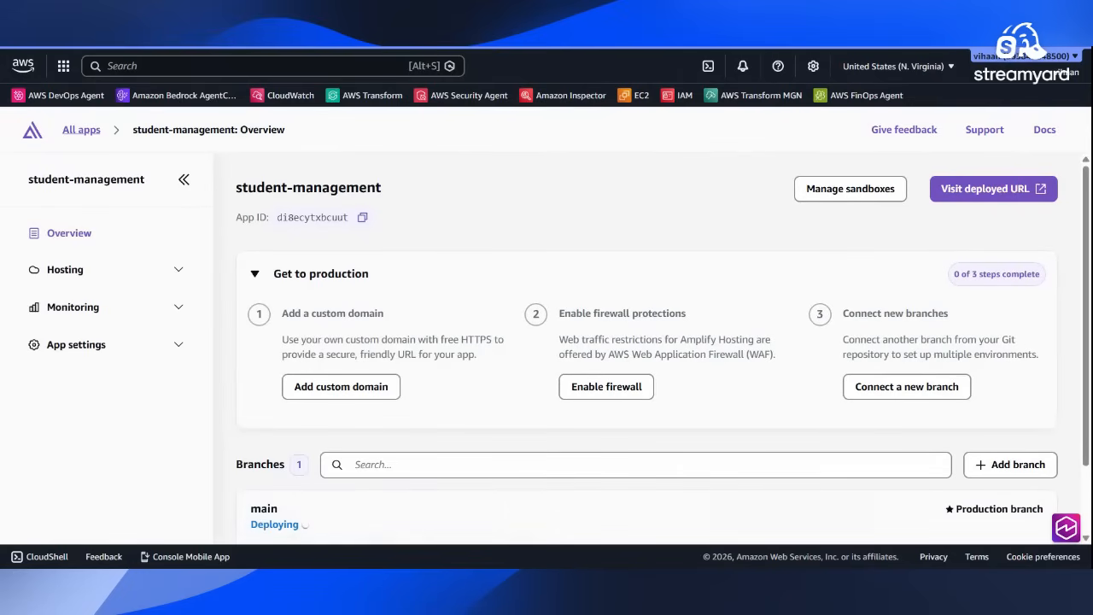
# - Visit the app's deployed URL, read the welcome page about the first deployment, and reload it
pyautogui.scroll(-1, 646, 342)
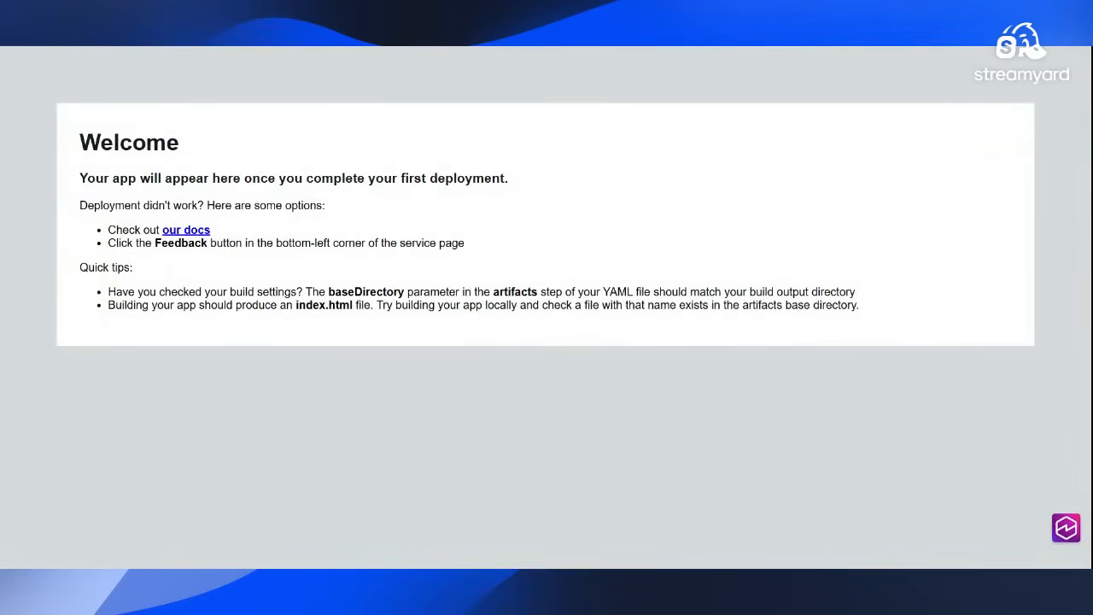
pyautogui.moveTo(888, 319); pyautogui.dragTo(175, 143)
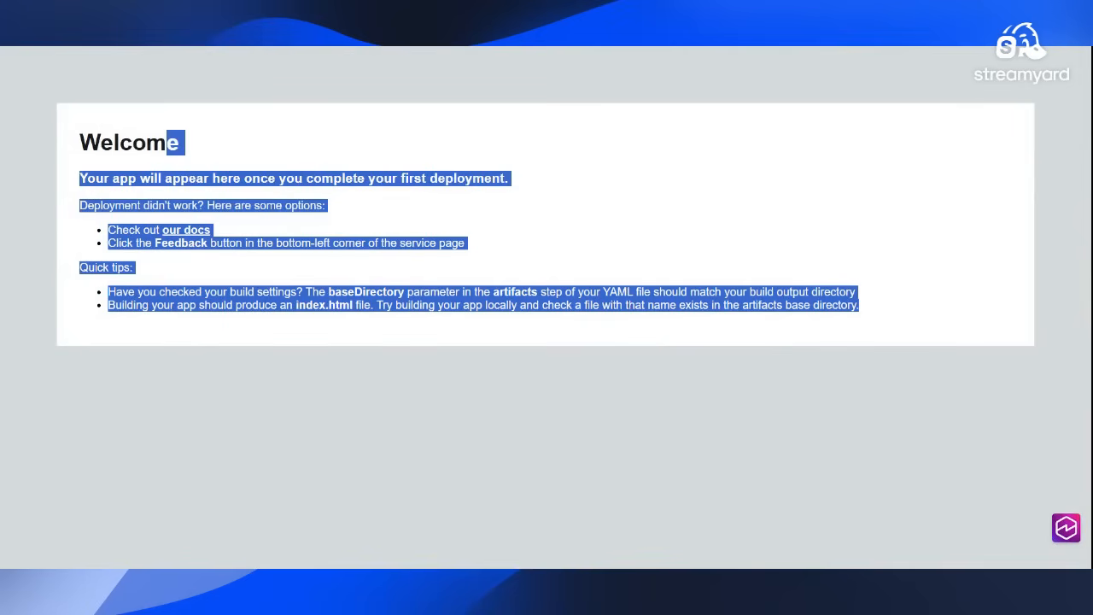
pyautogui.click(253, 145)
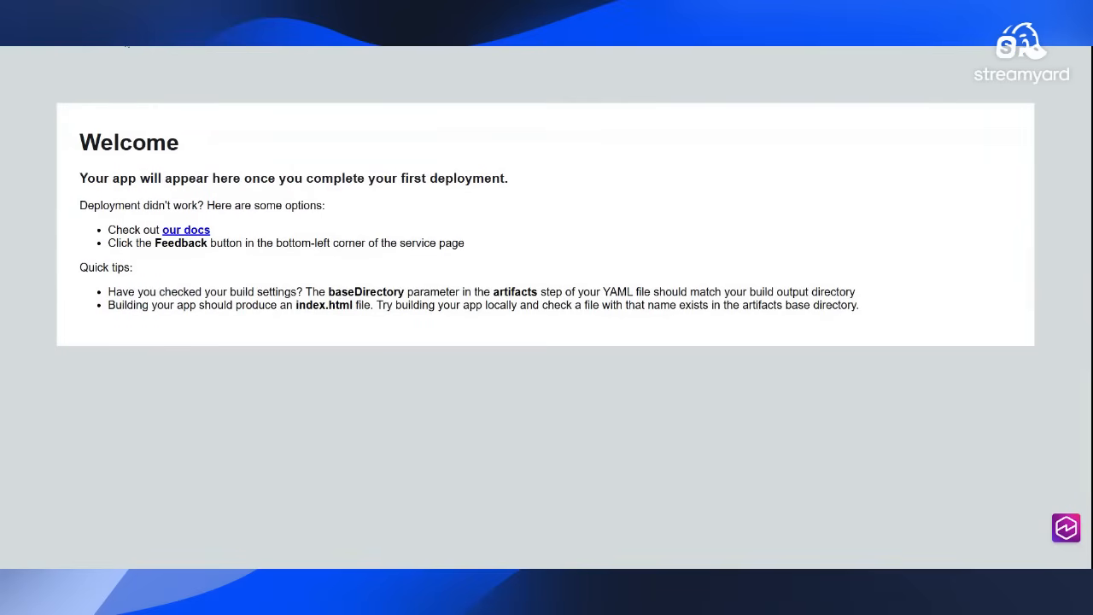
pyautogui.press('F5')
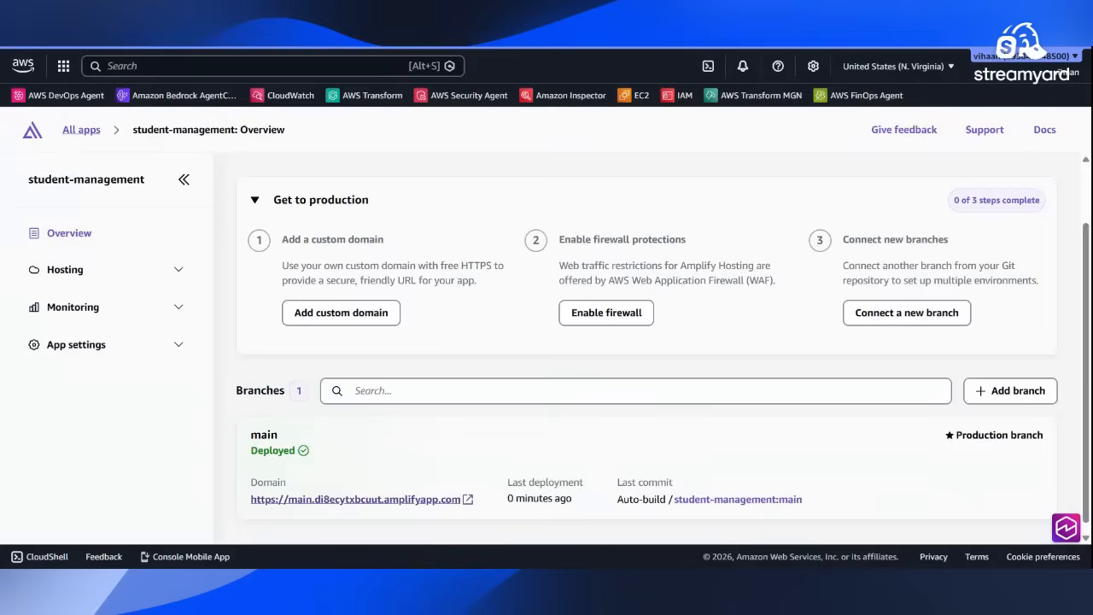
# - Open the main branch's deployment details and examine the build log of Deployment 1
pyautogui.click(273, 454)
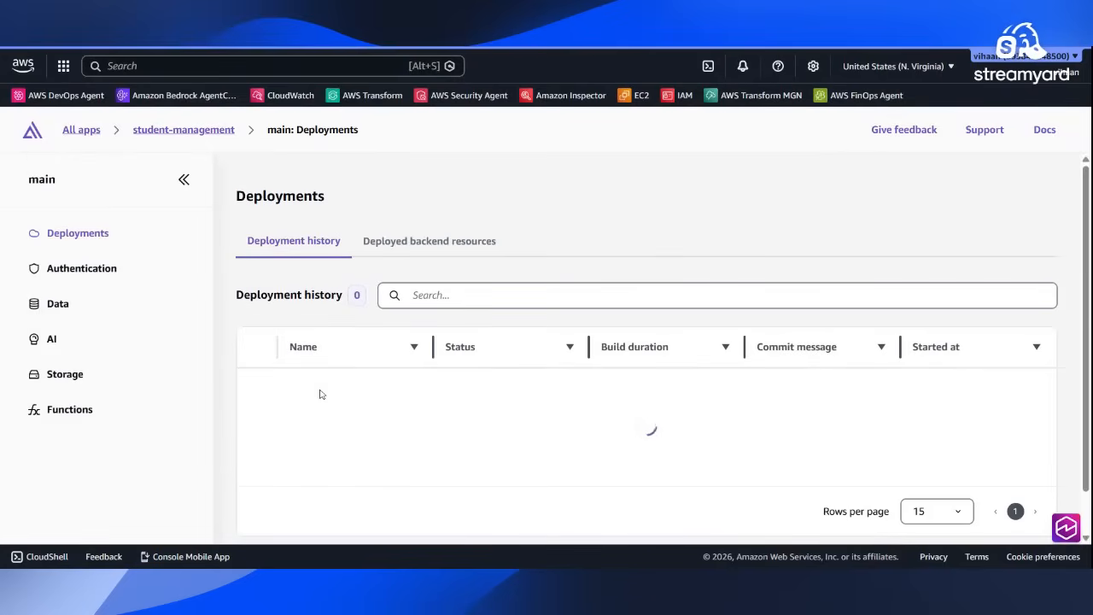
pyautogui.moveTo(802, 270); pyautogui.dragTo(807, 273)
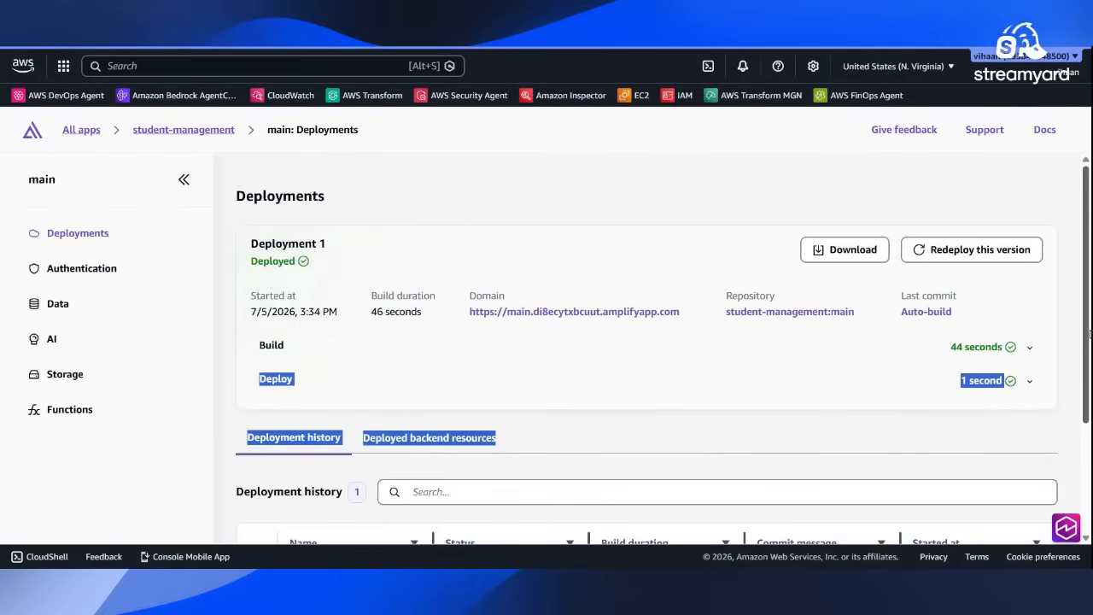
pyautogui.scroll(-2, 1062, 431)
pyautogui.click(751, 358)
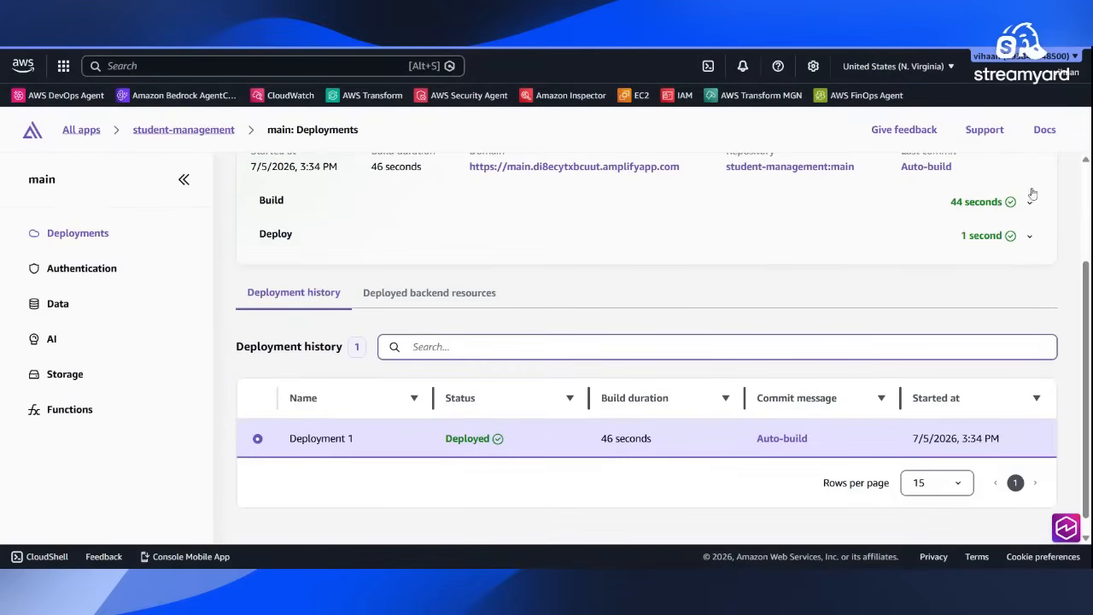
pyautogui.click(1029, 199)
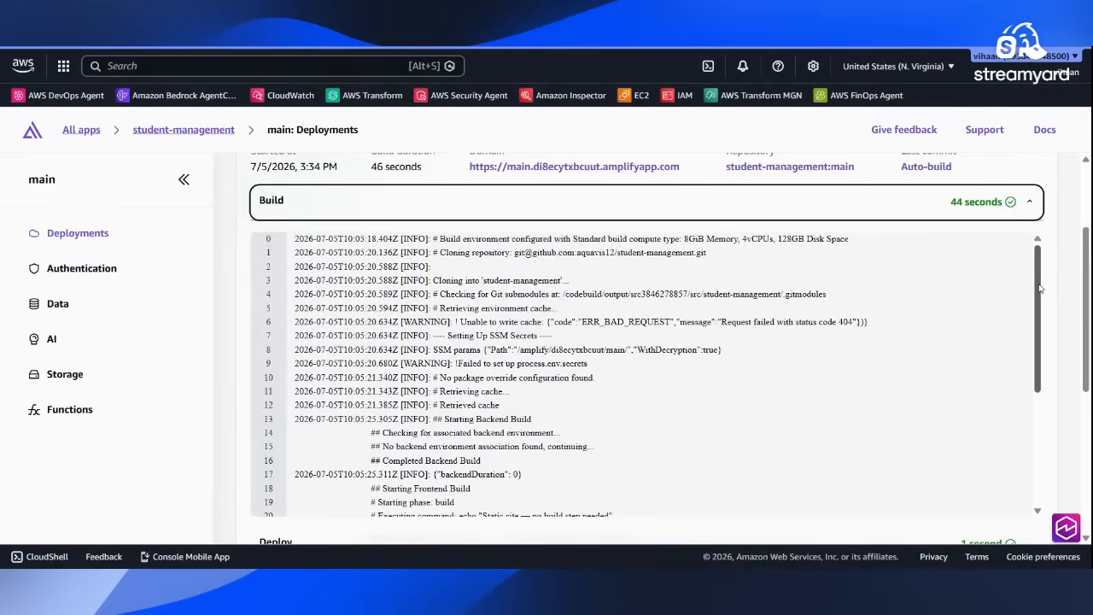
pyautogui.moveTo(1041, 286); pyautogui.dragTo(1033, 402)
pyautogui.scroll(3, 1033, 401)
# - Collapse the build log, view the deploy log, and open the deployed Student Manager site
pyautogui.click(1011, 201)
pyautogui.click(980, 239)
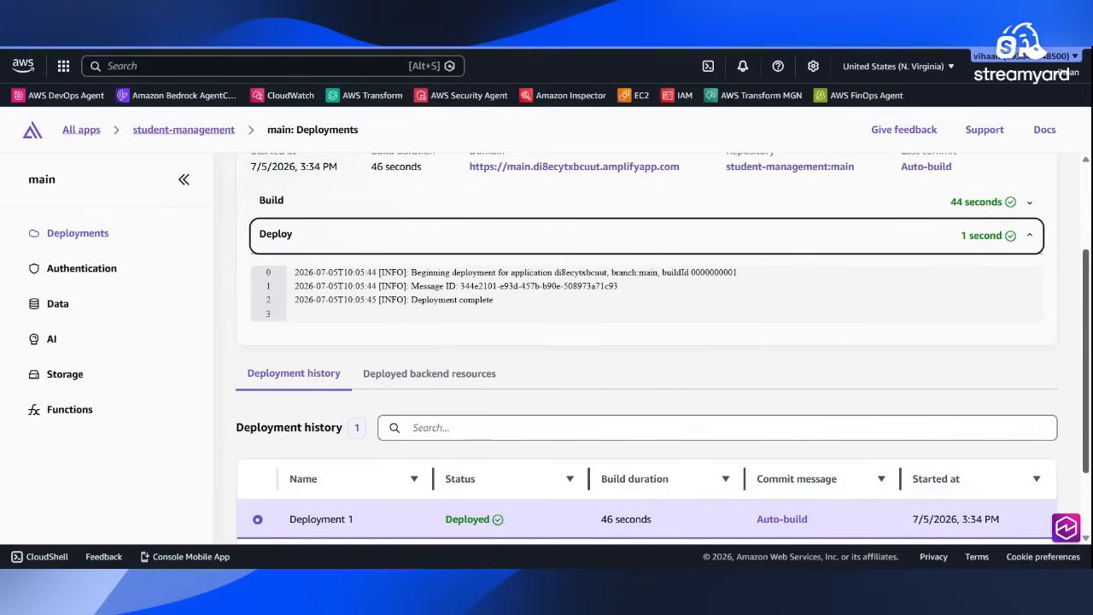
pyautogui.scroll(3, 646, 342)
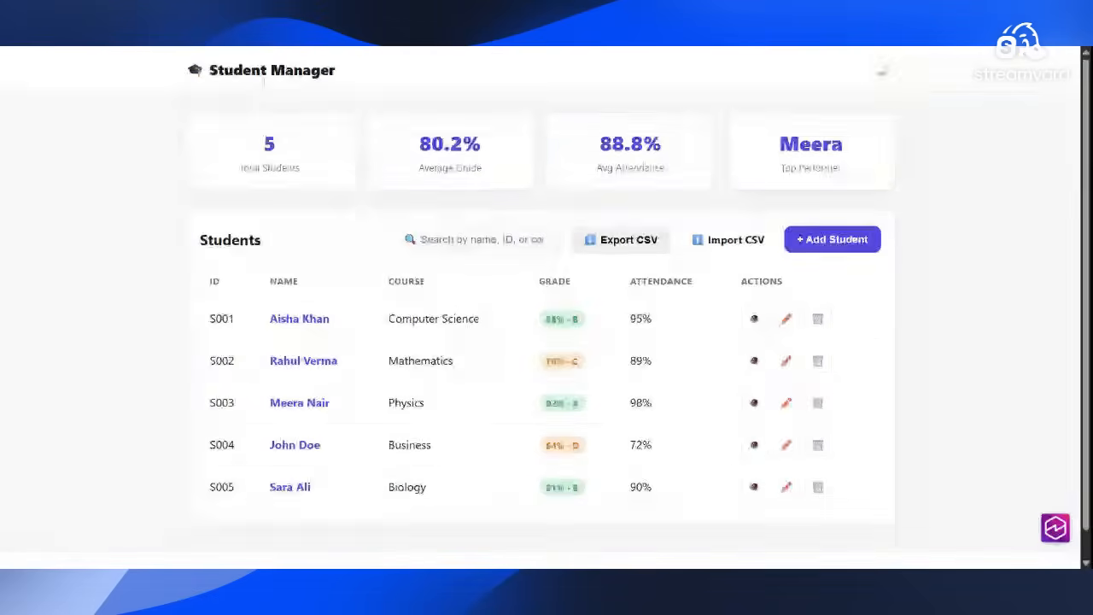